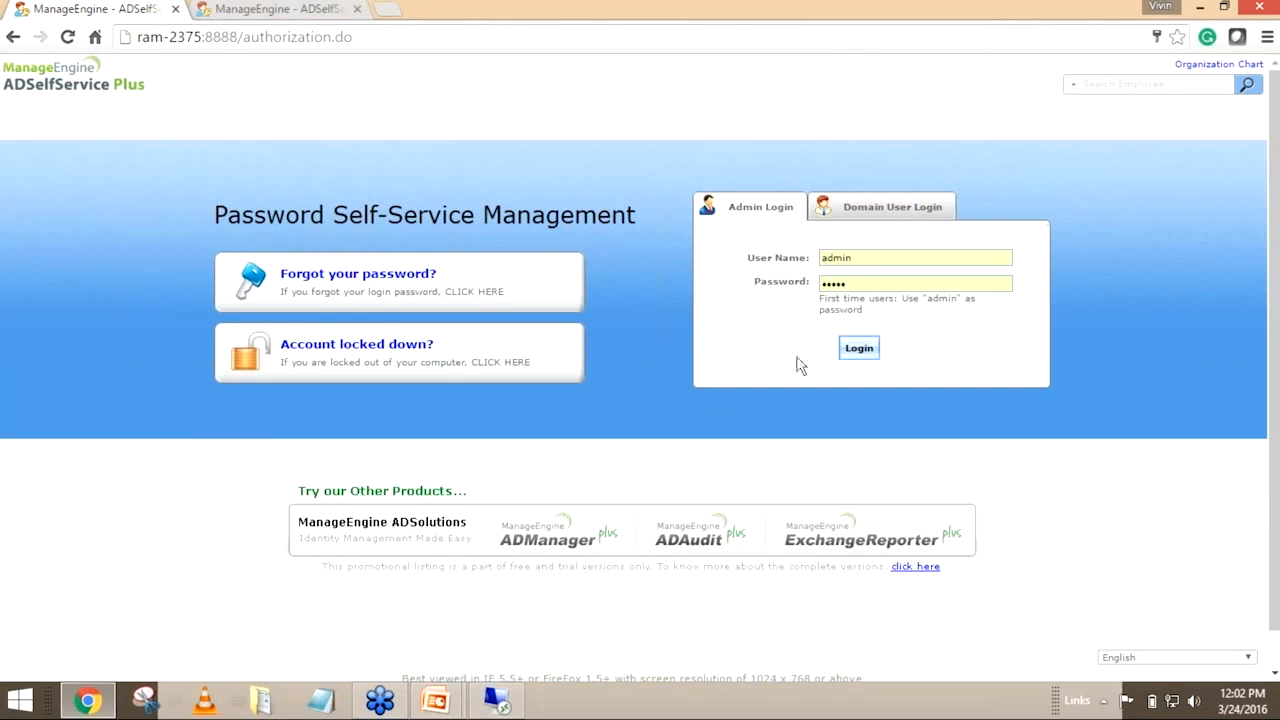
Log in to the admin account and open the Office 365 / Azure configuration in the Password Synchronizer settings
{"action": "left_click", "coordinate": [862, 352]}
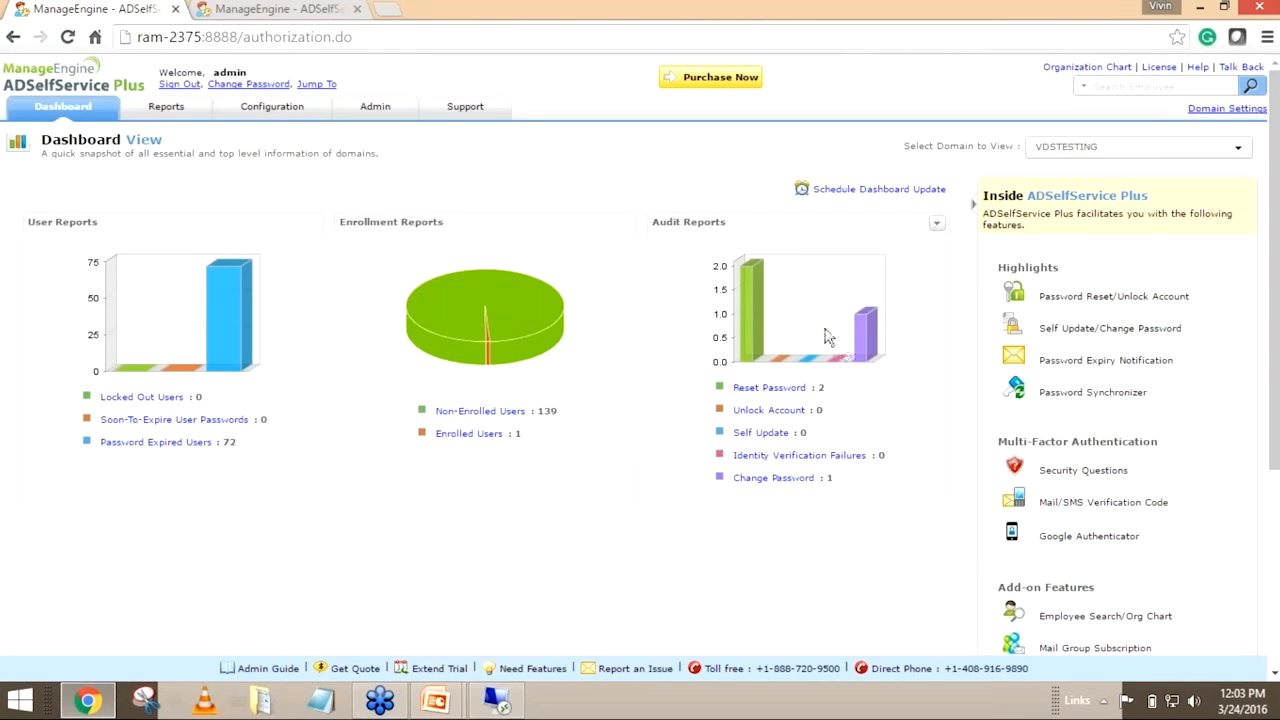
{"action": "left_click", "coordinate": [249, 118]}
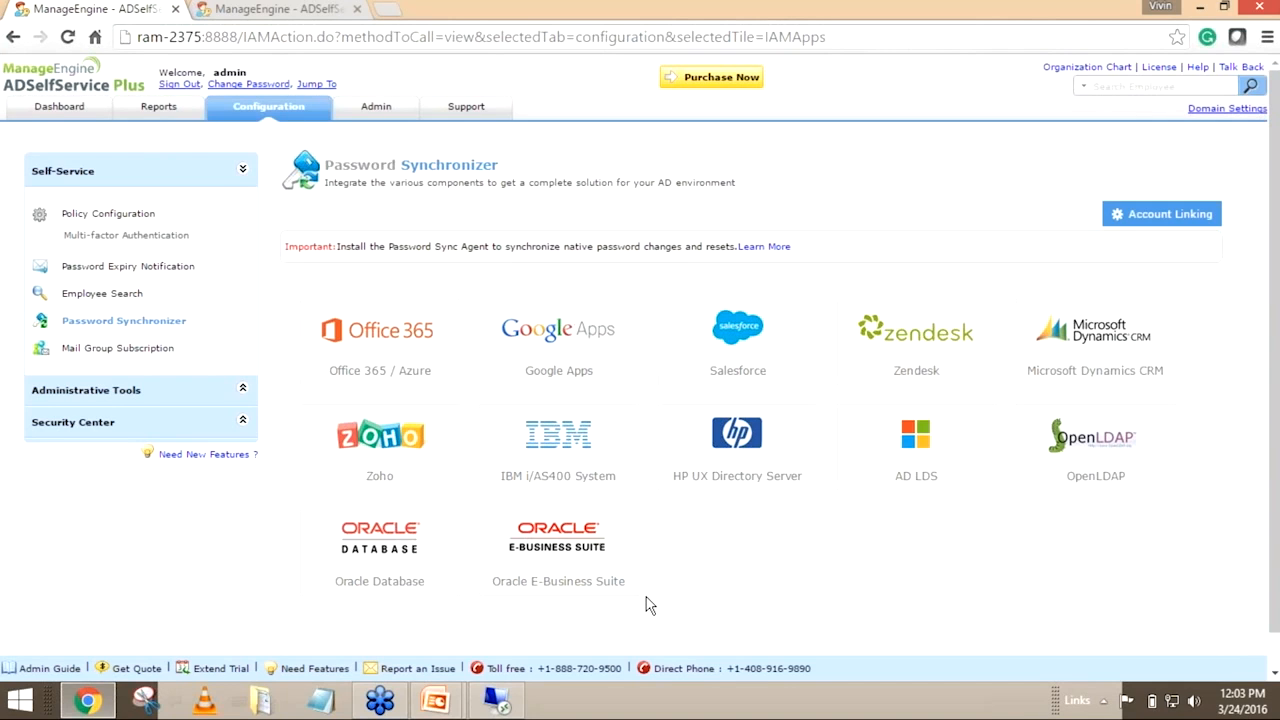
{"action": "left_click", "coordinate": [444, 340]}
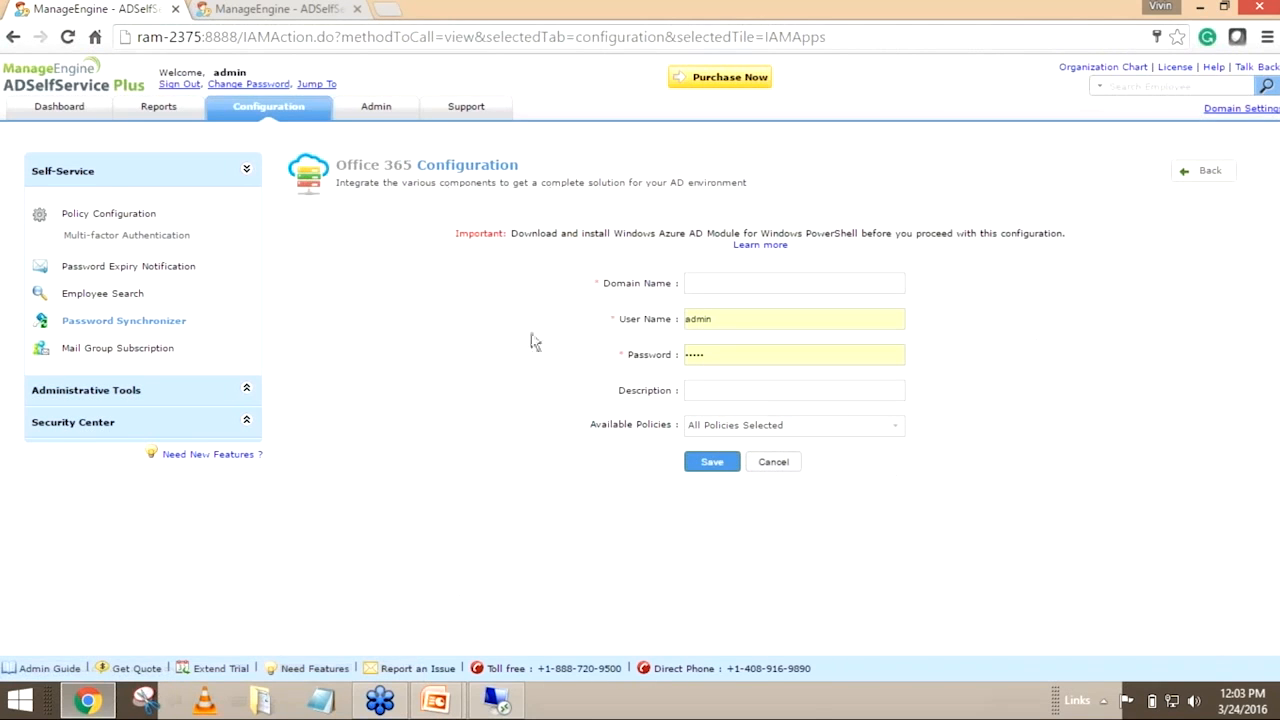
Check the Office 365 configuration's prerequisite notice and open its help page on the Windows Azure AD Module
{"action": "left_click", "coordinate": [732, 281]}
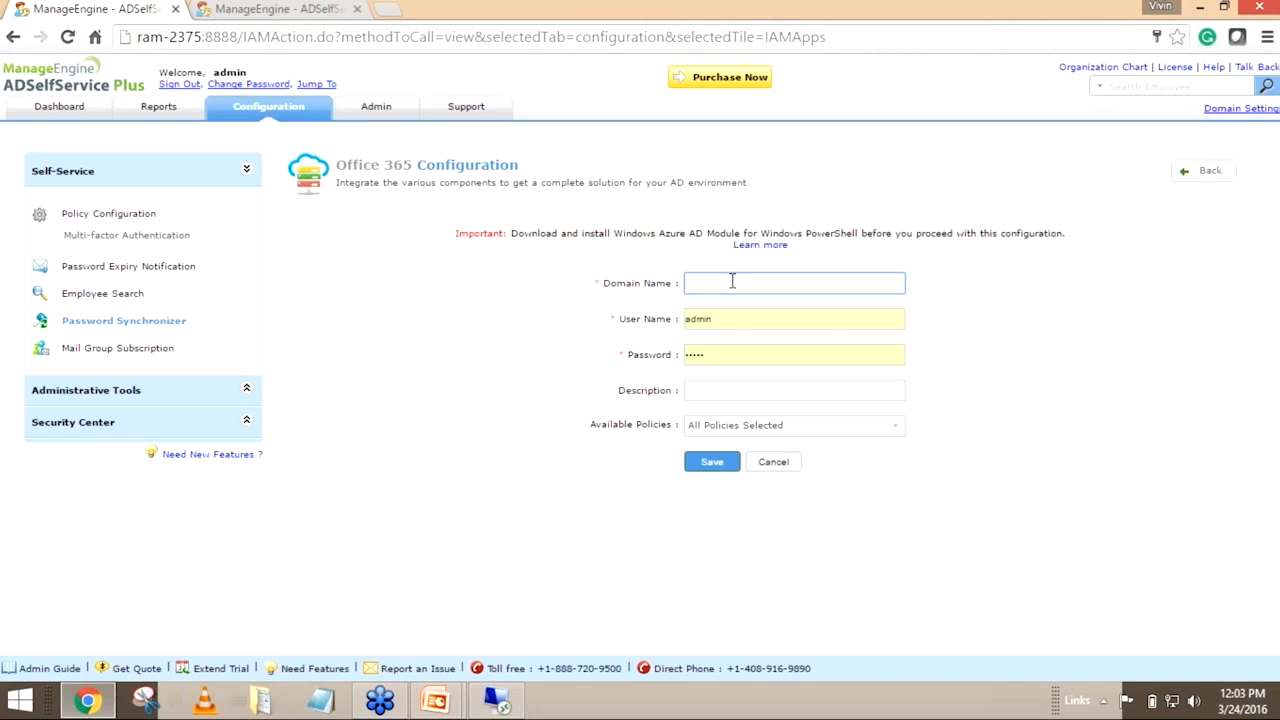
{"action": "left_click_drag", "start_coordinate": [512, 233], "coordinate": [859, 229]}
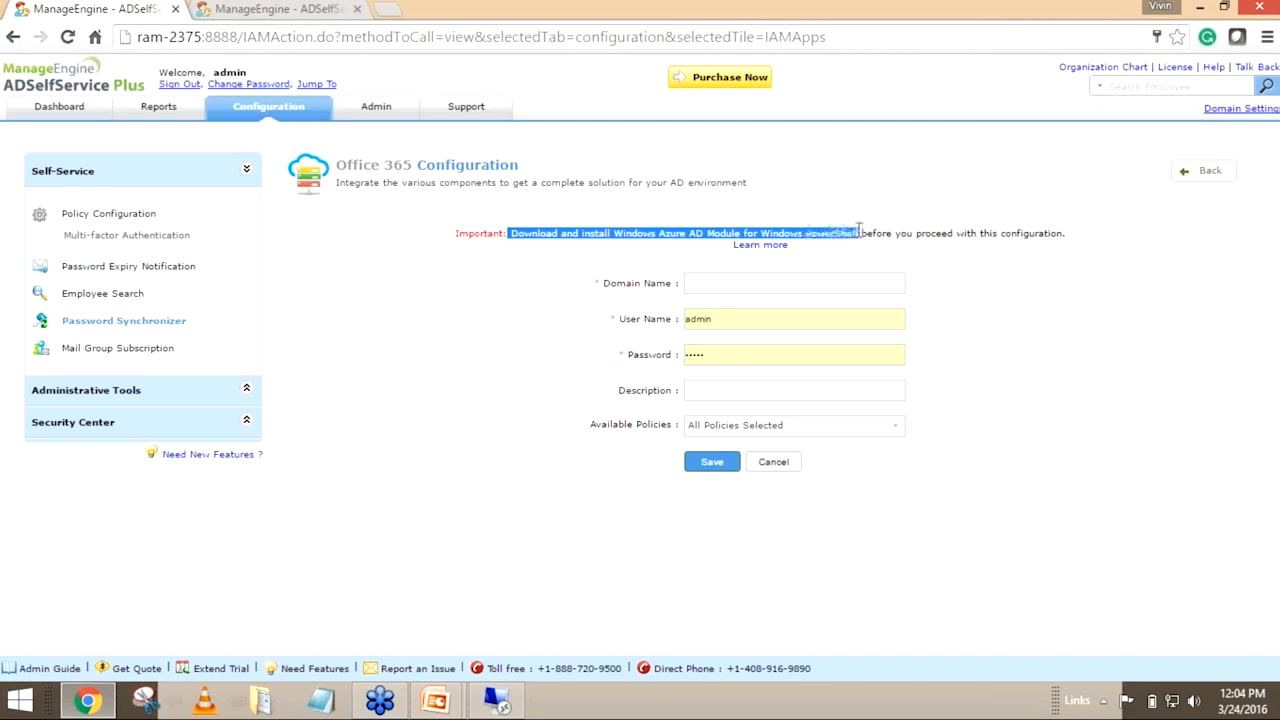
{"action": "left_click", "coordinate": [855, 285]}
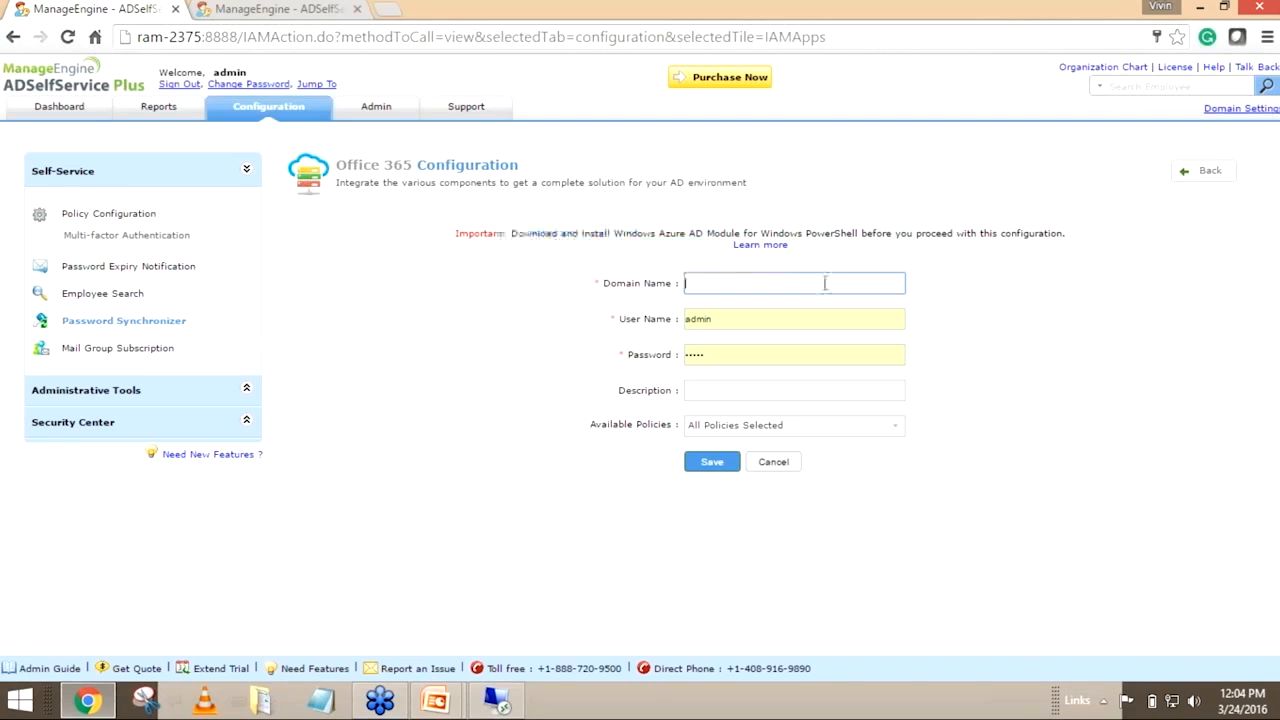
{"action": "left_click", "coordinate": [765, 245]}
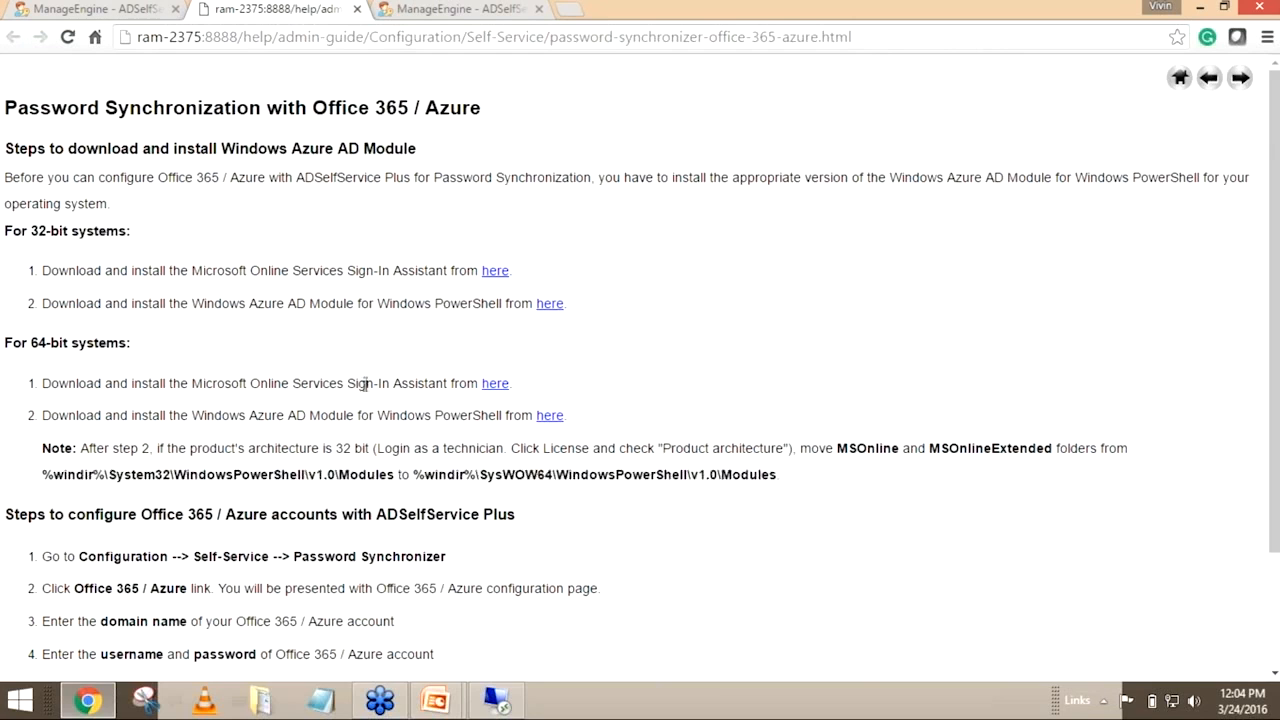
Review the 64-bit system instructions for installing the Sign-In Assistant and the Windows Azure AD Module for Windows PowerShell
{"action": "left_click_drag", "start_coordinate": [42, 386], "coordinate": [460, 386]}
{"action": "left_click_drag", "start_coordinate": [42, 415], "coordinate": [501, 418]}
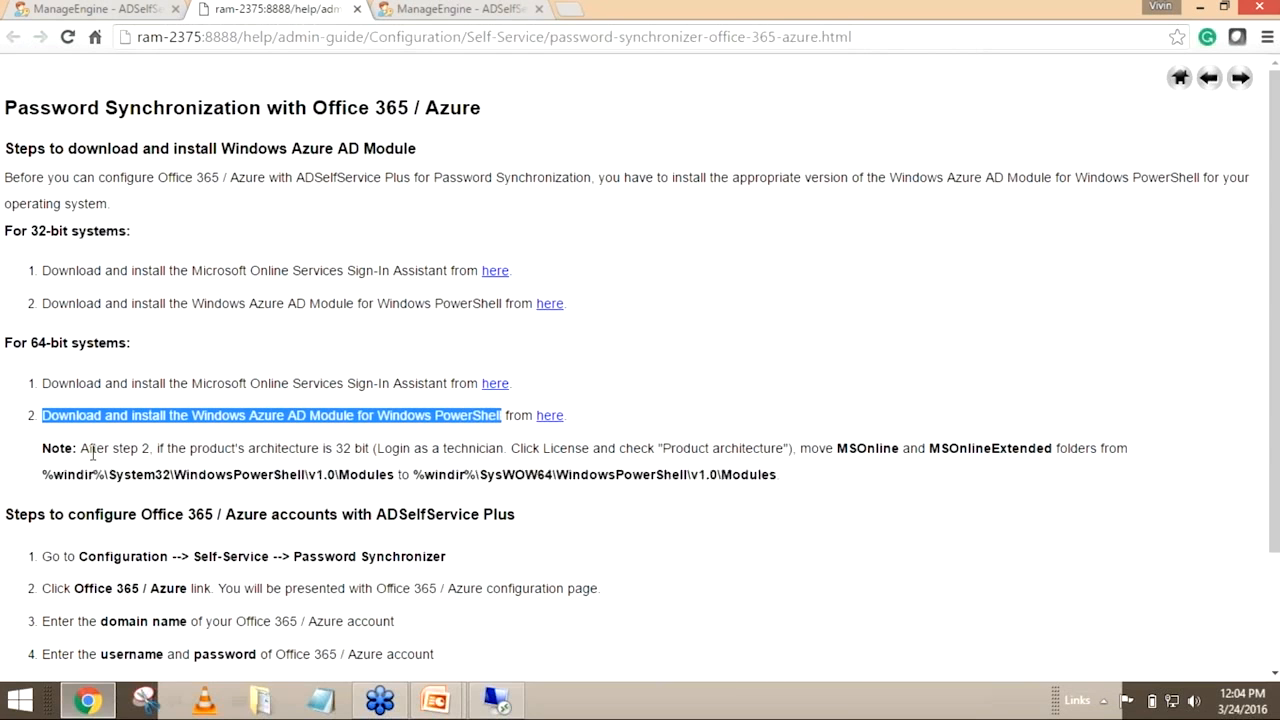
{"action": "left_click", "coordinate": [45, 452]}
{"action": "left_click_drag", "start_coordinate": [126, 458], "coordinate": [809, 477]}
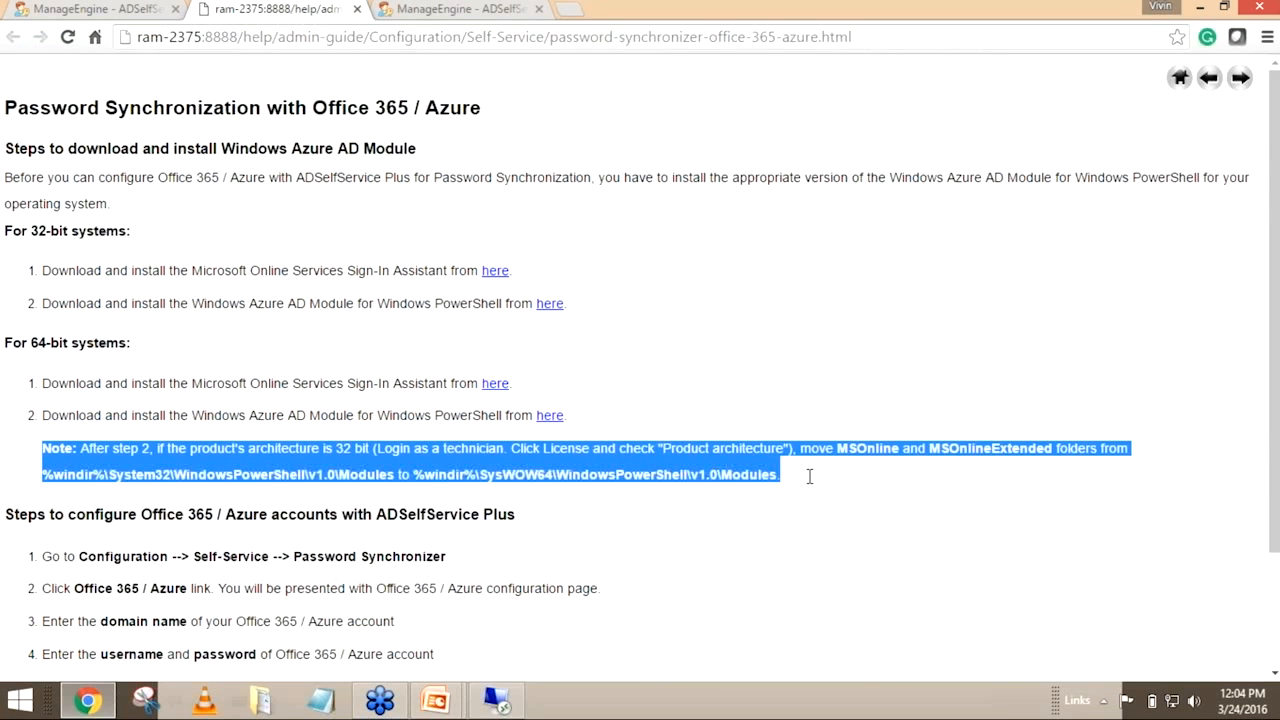
{"action": "left_click", "coordinate": [124, 344]}
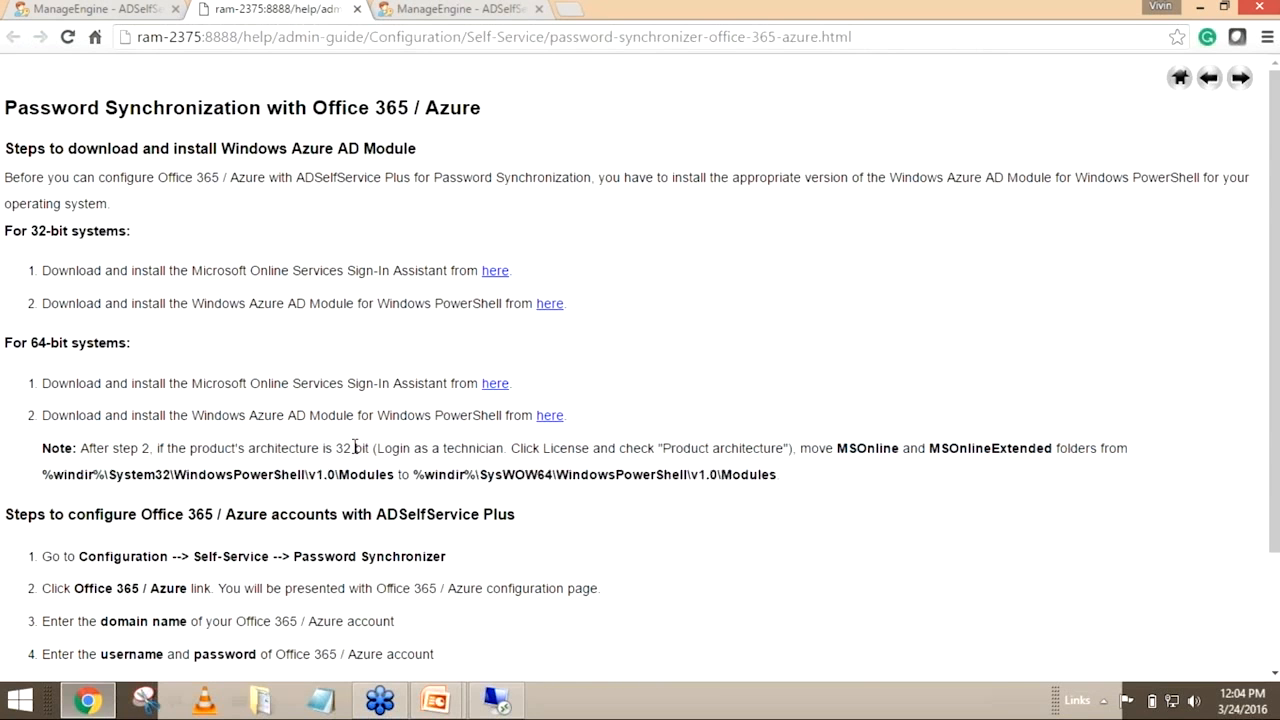
Examine which module folders the 32-bit architecture note says to move and between which paths, and close the help page
{"action": "left_click_drag", "start_coordinate": [370, 449], "coordinate": [336, 449]}
{"action": "left_click_drag", "start_coordinate": [836, 449], "coordinate": [898, 449]}
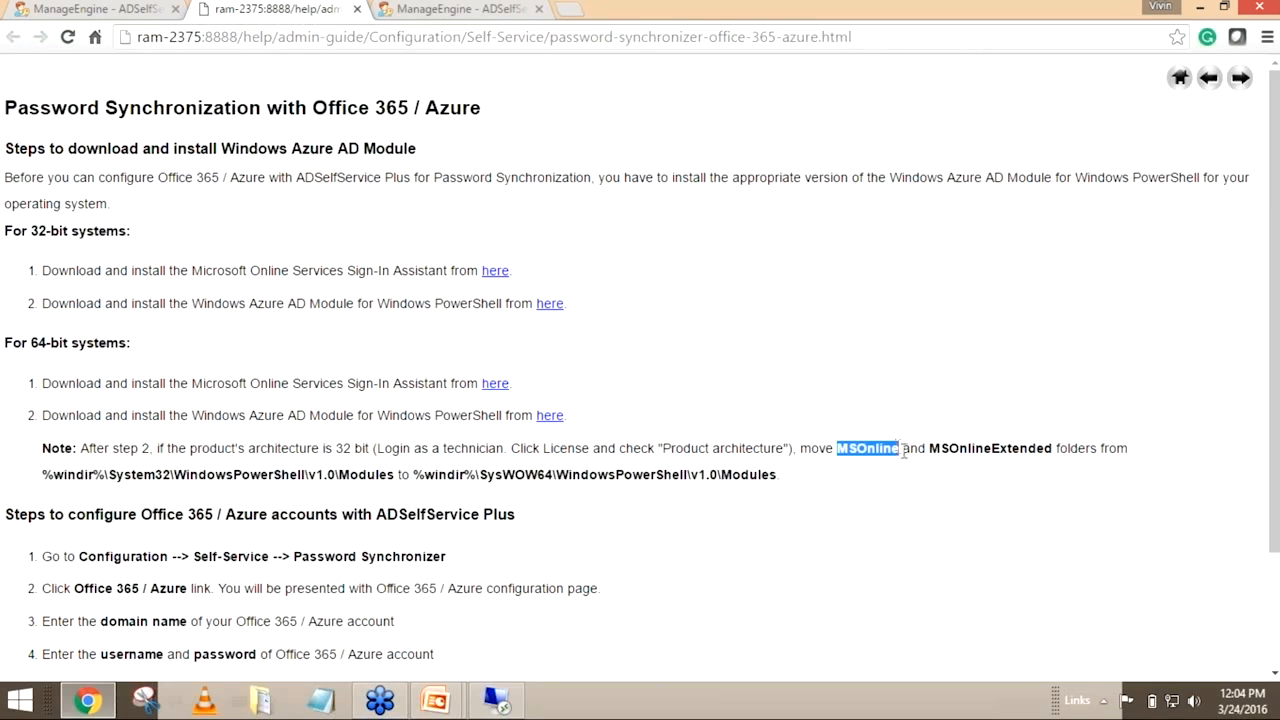
{"action": "left_click_drag", "start_coordinate": [930, 449], "coordinate": [1053, 450]}
{"action": "left_click_drag", "start_coordinate": [41, 475], "coordinate": [783, 477]}
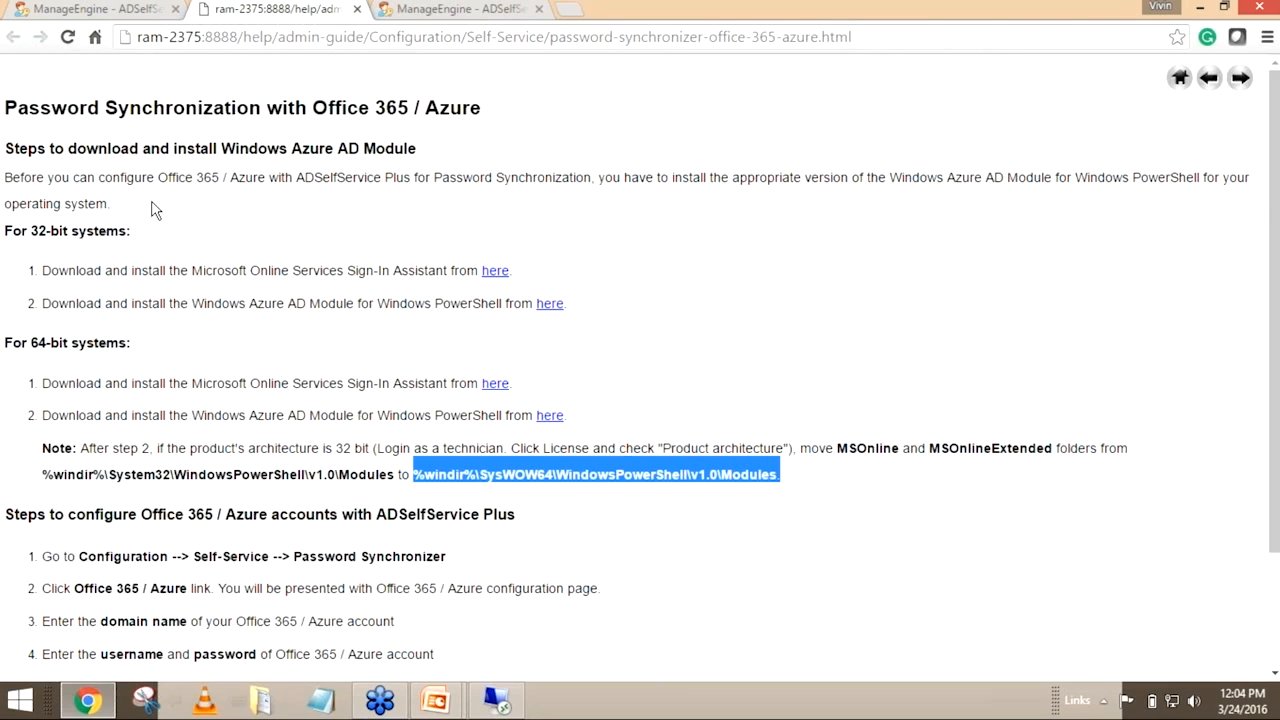
{"action": "middle_click", "coordinate": [268, 11]}
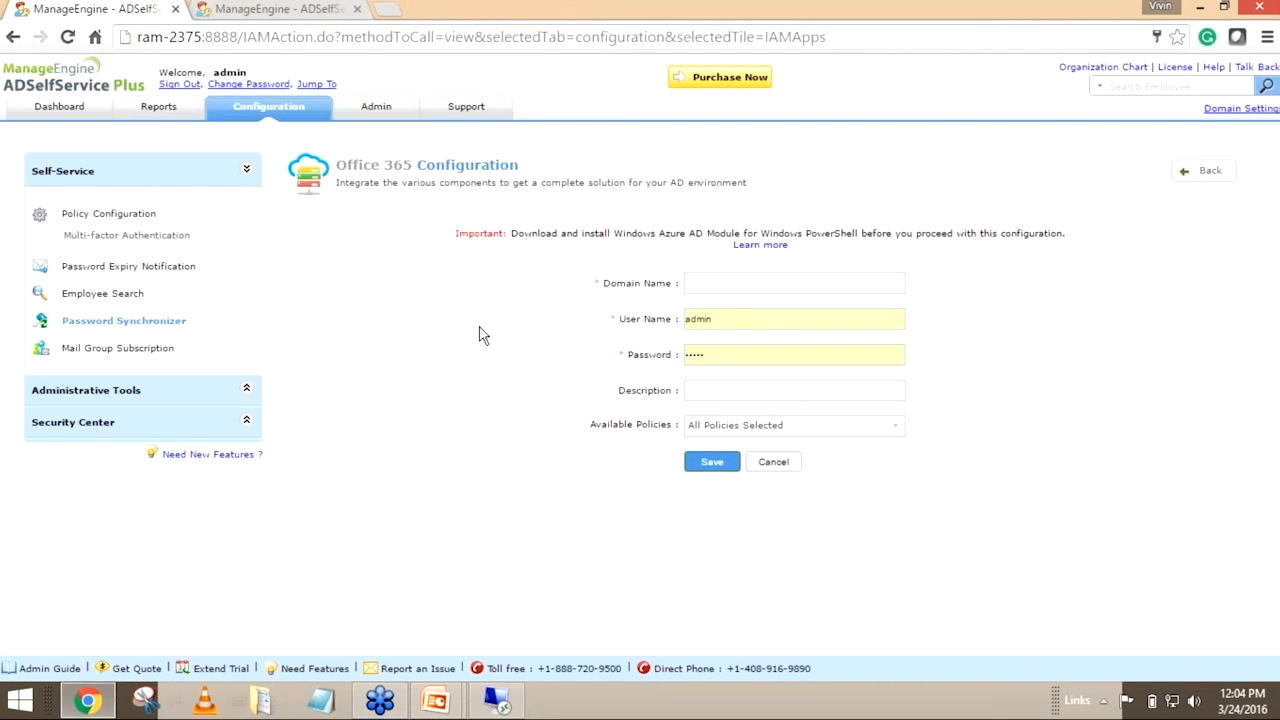
Set the Office 365 domain name to ramchand.info and enter the account's e-mail as the user name
{"action": "left_click", "coordinate": [745, 285]}
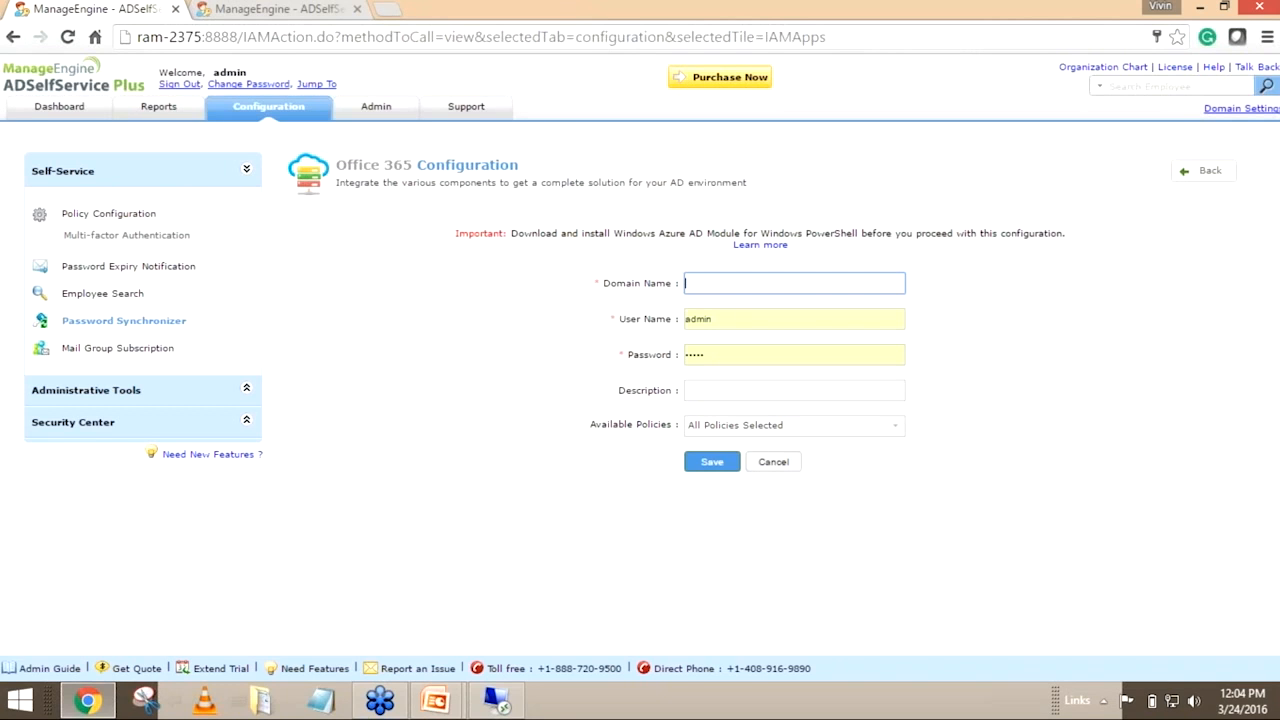
{"action": "type", "text": "ramchand.info"}
{"action": "key", "text": "Tab"}
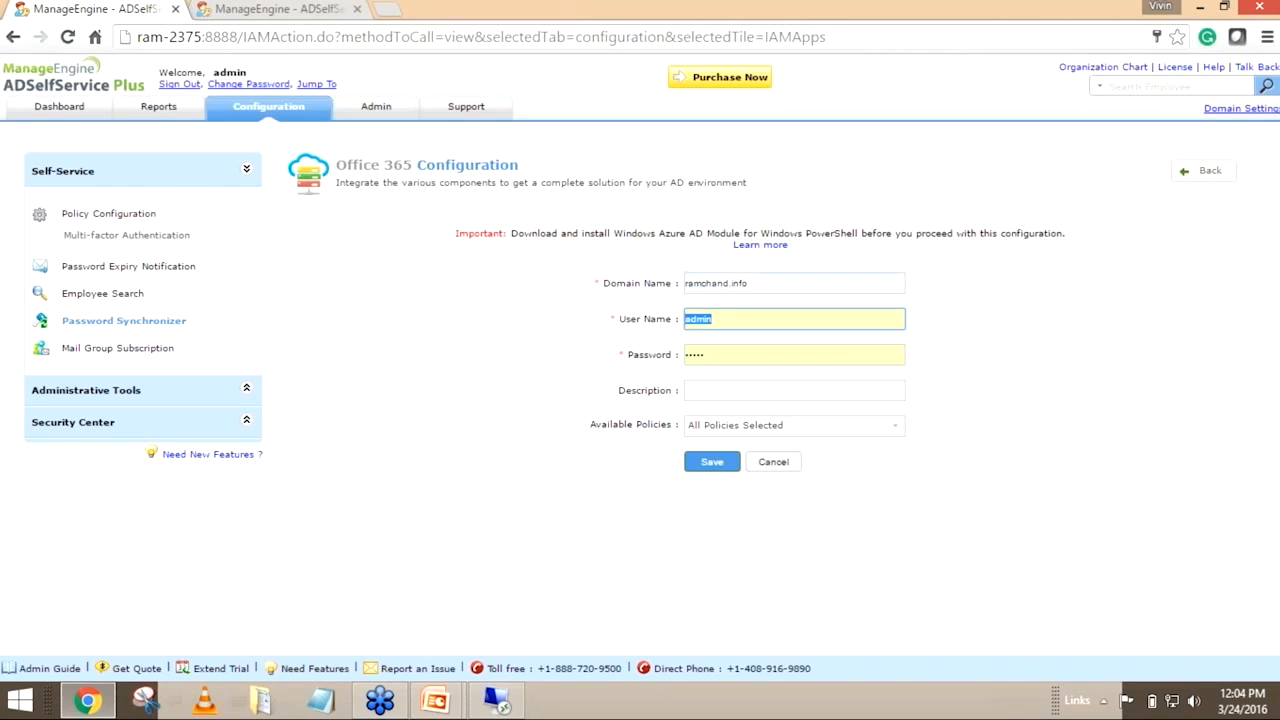
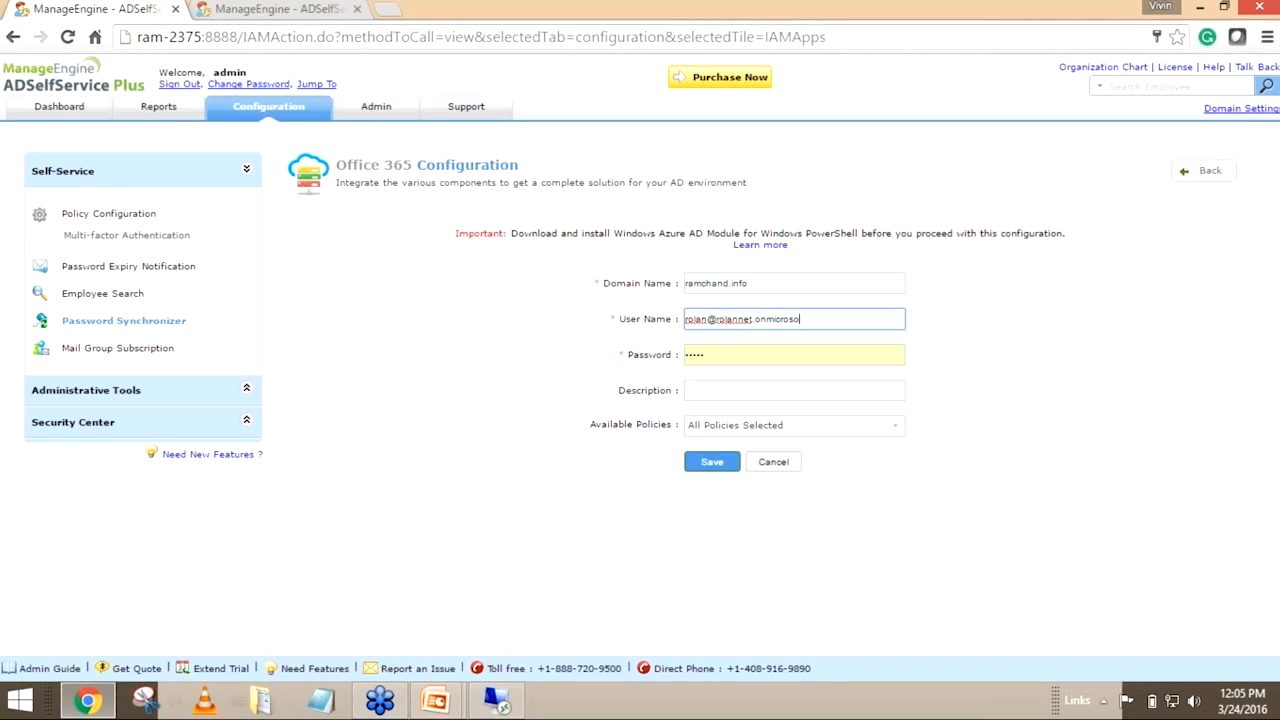
Enter the Office 365 account password and save the configuration with all policies selected, storing the login in the browser
{"action": "key", "text": "Tab"}
{"action": "type", "text": "p"}
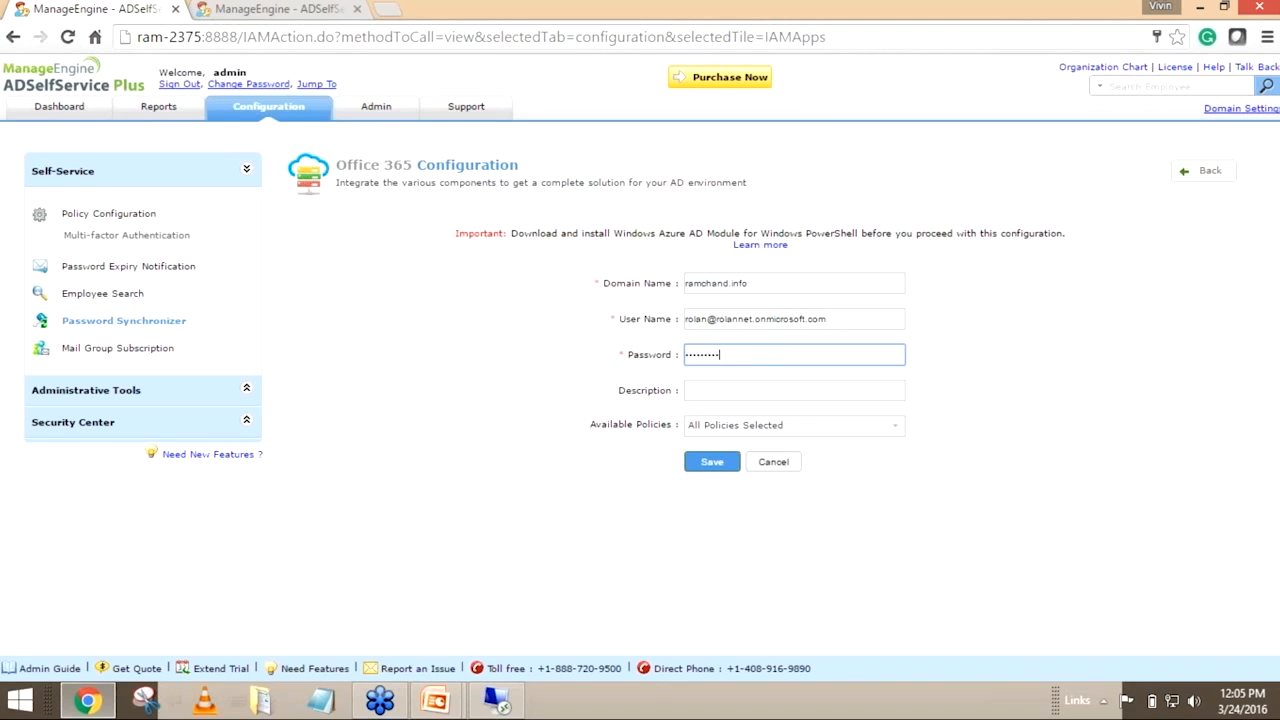
{"action": "left_click", "coordinate": [767, 437]}
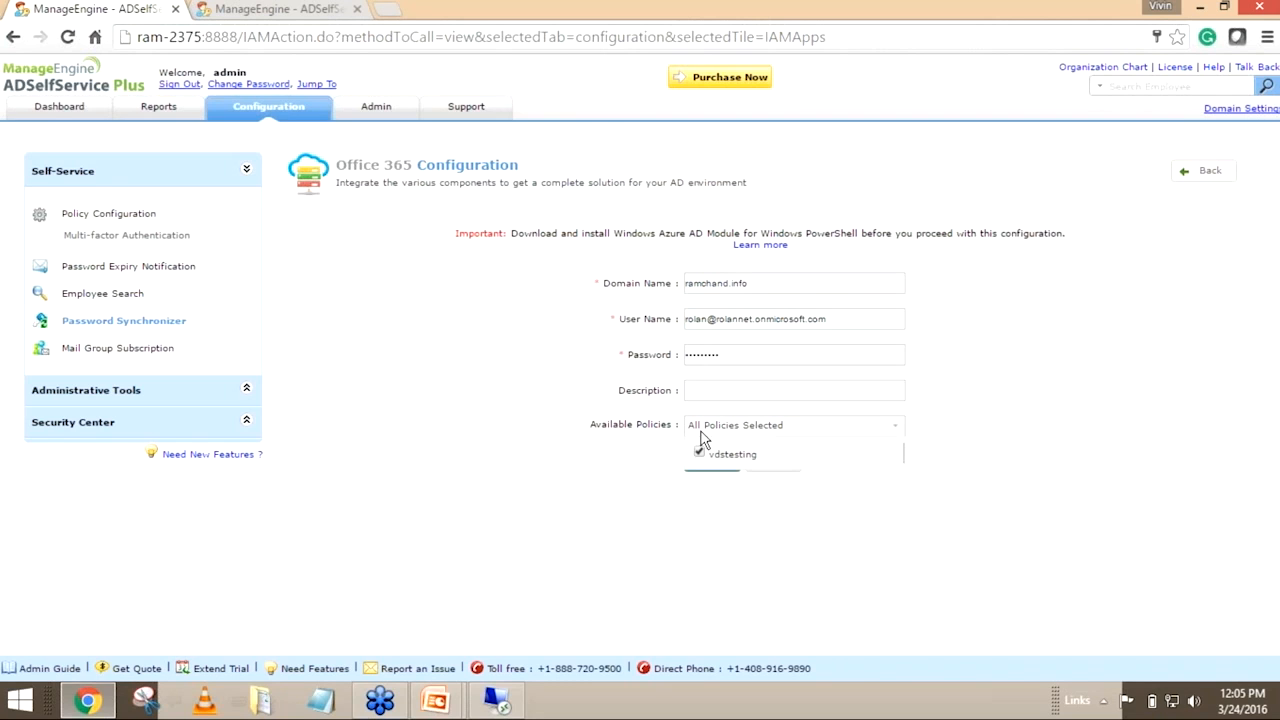
{"action": "left_click", "coordinate": [663, 465]}
{"action": "left_click", "coordinate": [712, 468]}
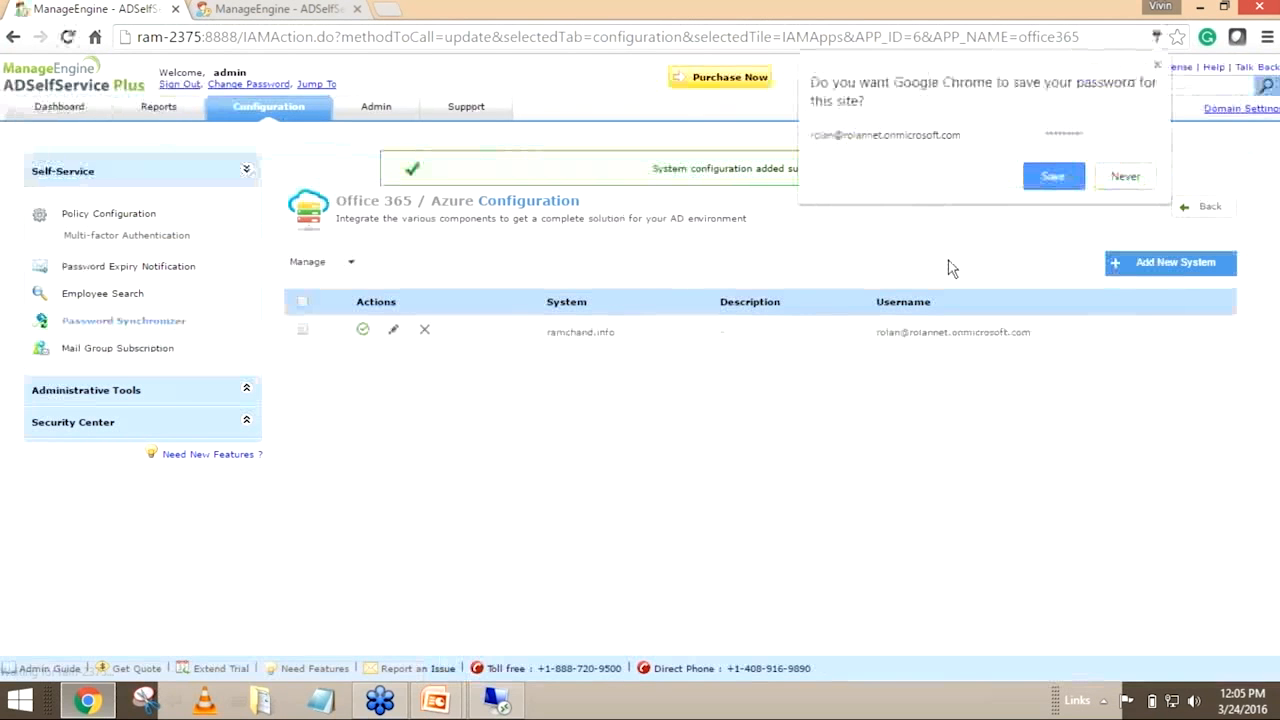
{"action": "left_click", "coordinate": [1050, 184]}
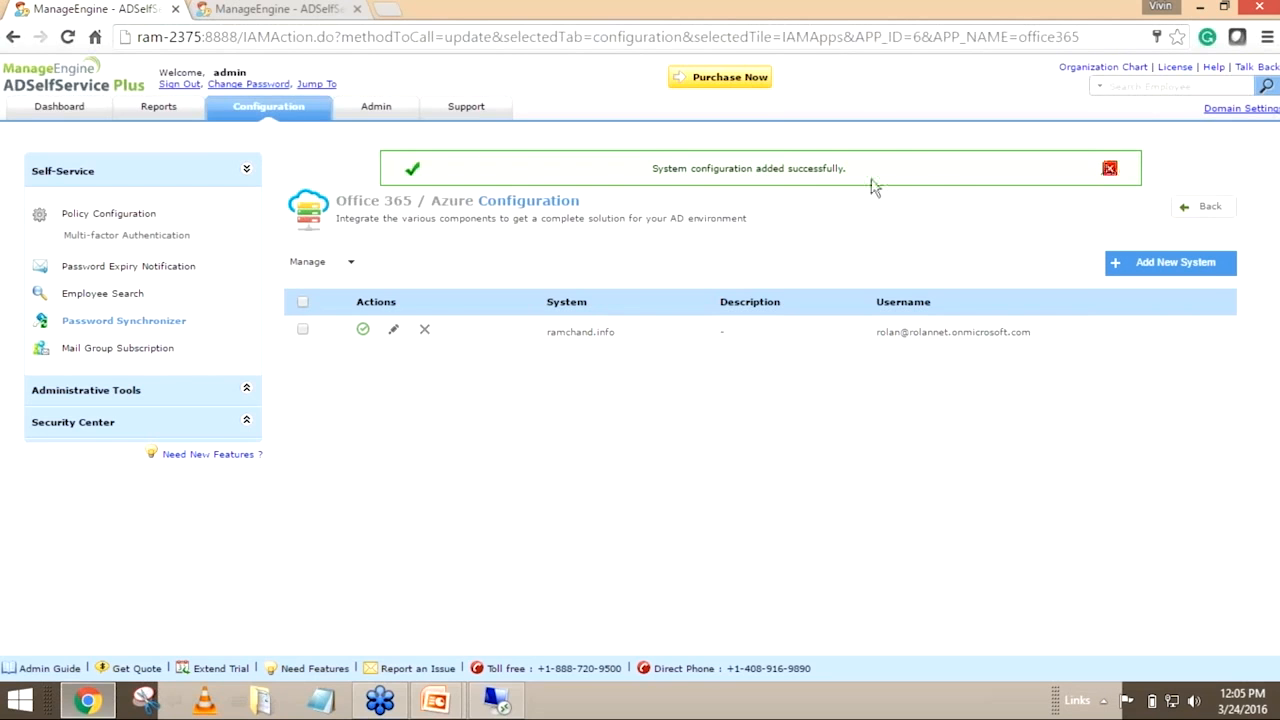
{"action": "left_click", "coordinate": [1110, 172]}
In the my-dc1 instance's Office 365 configuration, set the domain name to ramchand.info and the user name to the account's e-mail
{"action": "key", "text": "ctrl+Tab"}
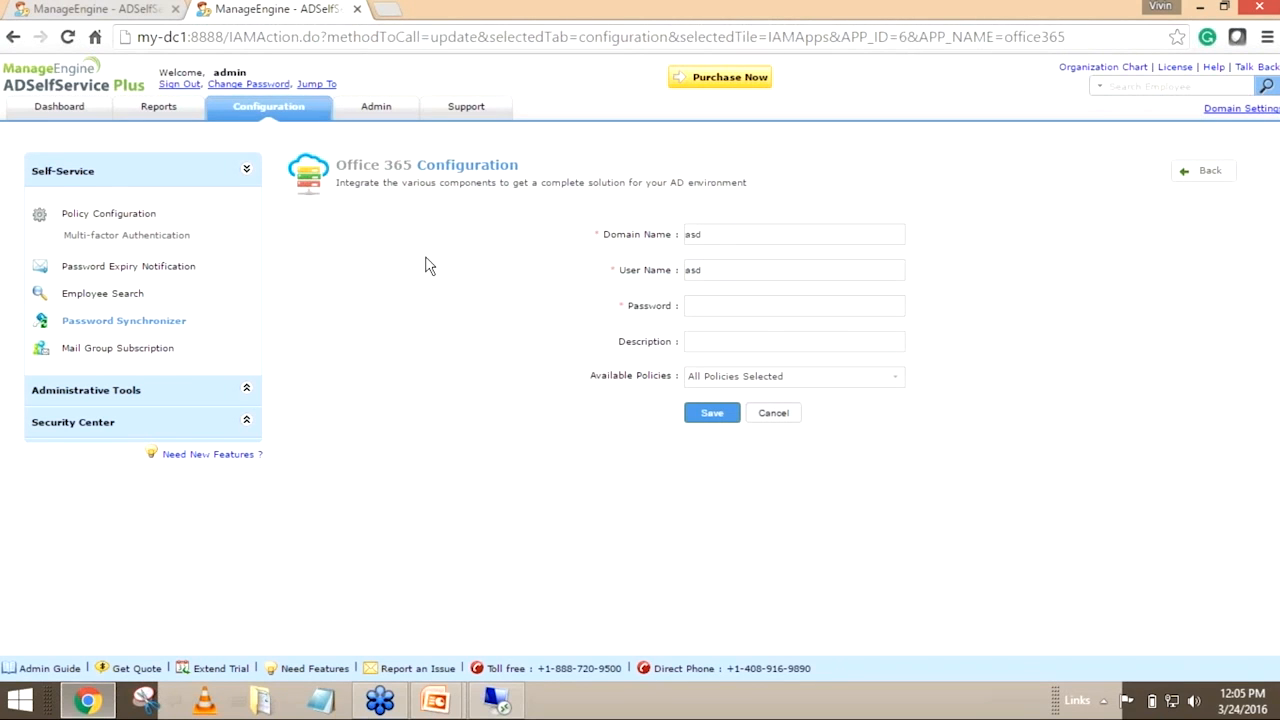
{"action": "left_click_drag", "start_coordinate": [727, 235], "coordinate": [683, 236]}
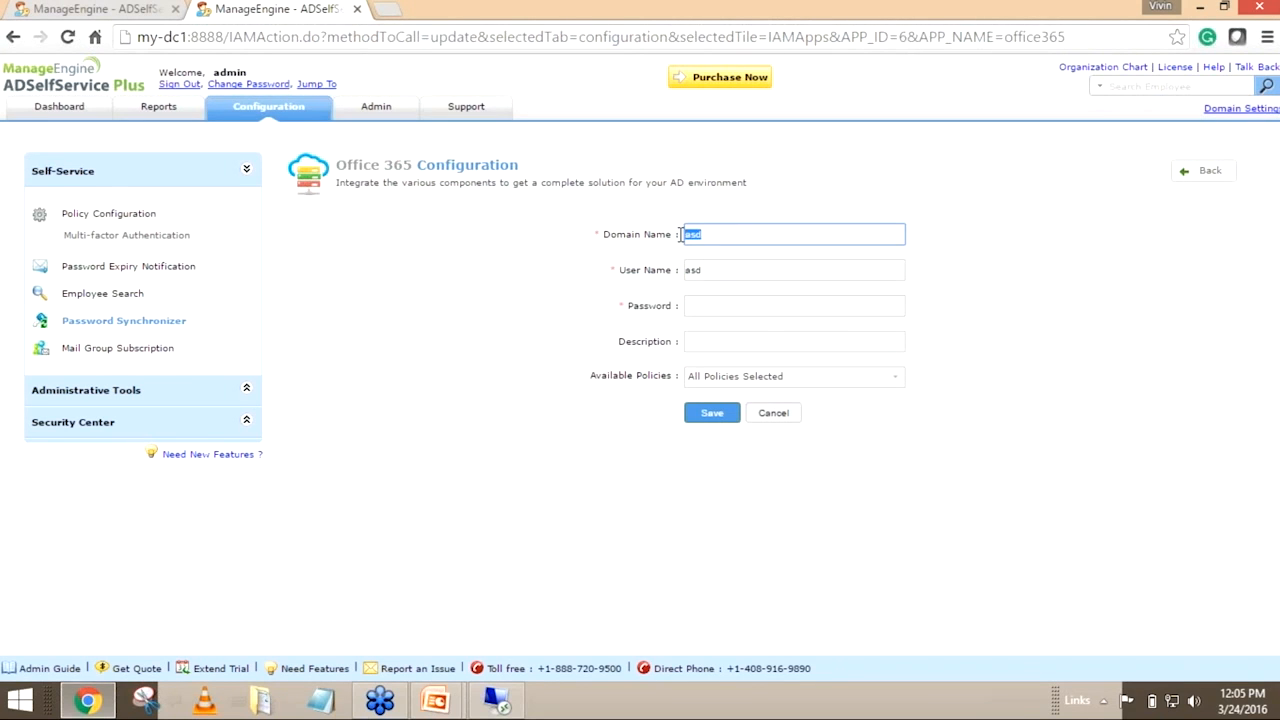
{"action": "key", "text": "BackSpace"}
{"action": "type", "text": "ramchand.info"}
{"action": "key", "text": "Tab"}
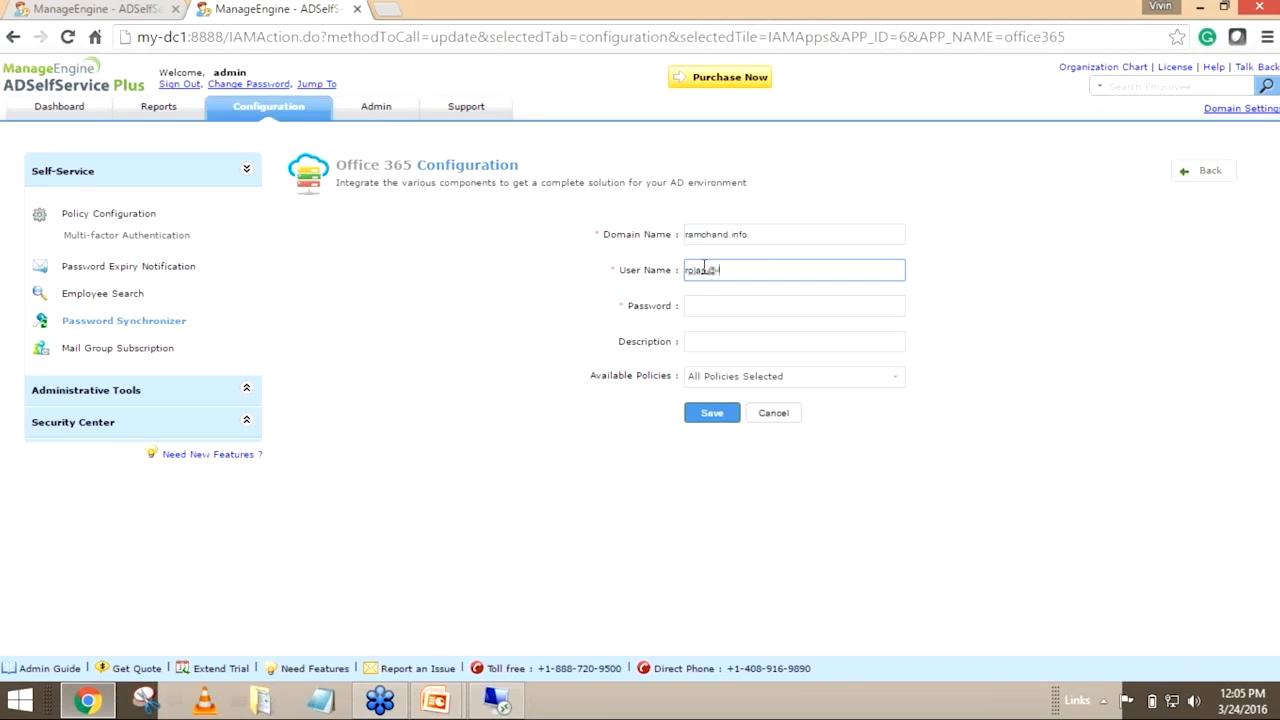
Enter the account password, try to save the my-dc1 instance's Office 365 configuration, and inspect the response
{"action": "key", "text": "Tab"}
{"action": "type", "text": "••••••••"}
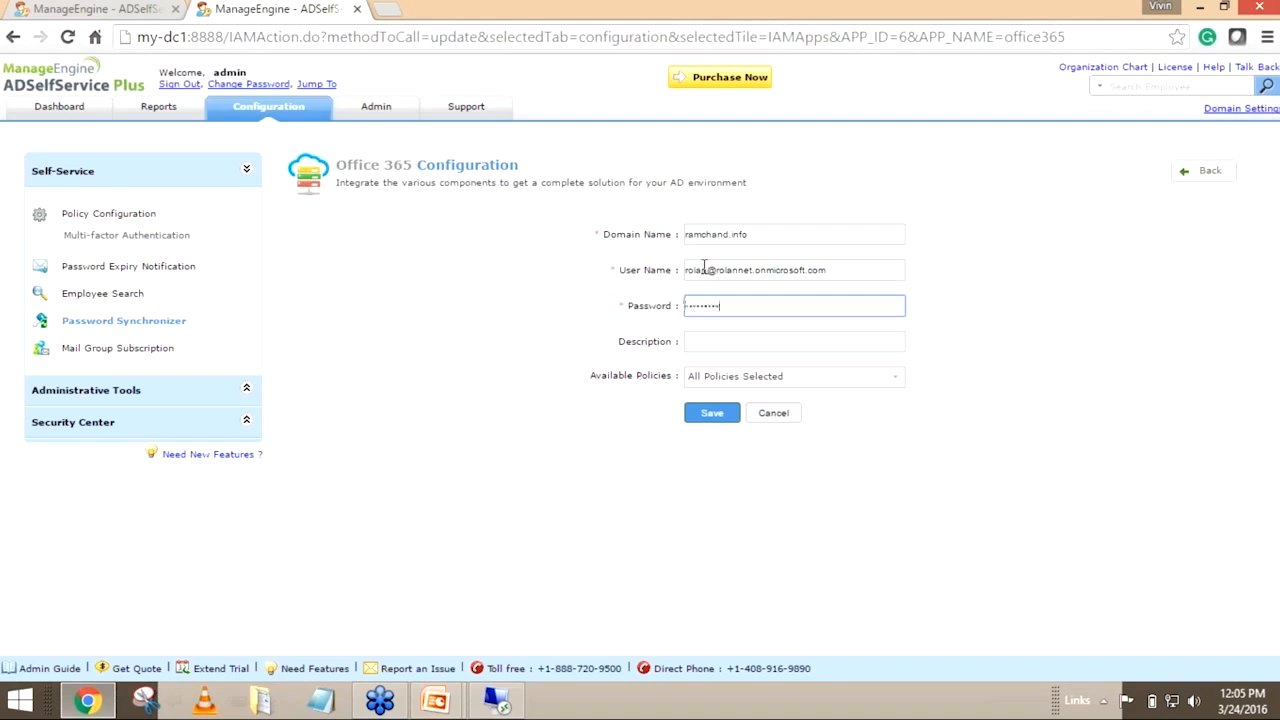
{"action": "left_click", "coordinate": [712, 412]}
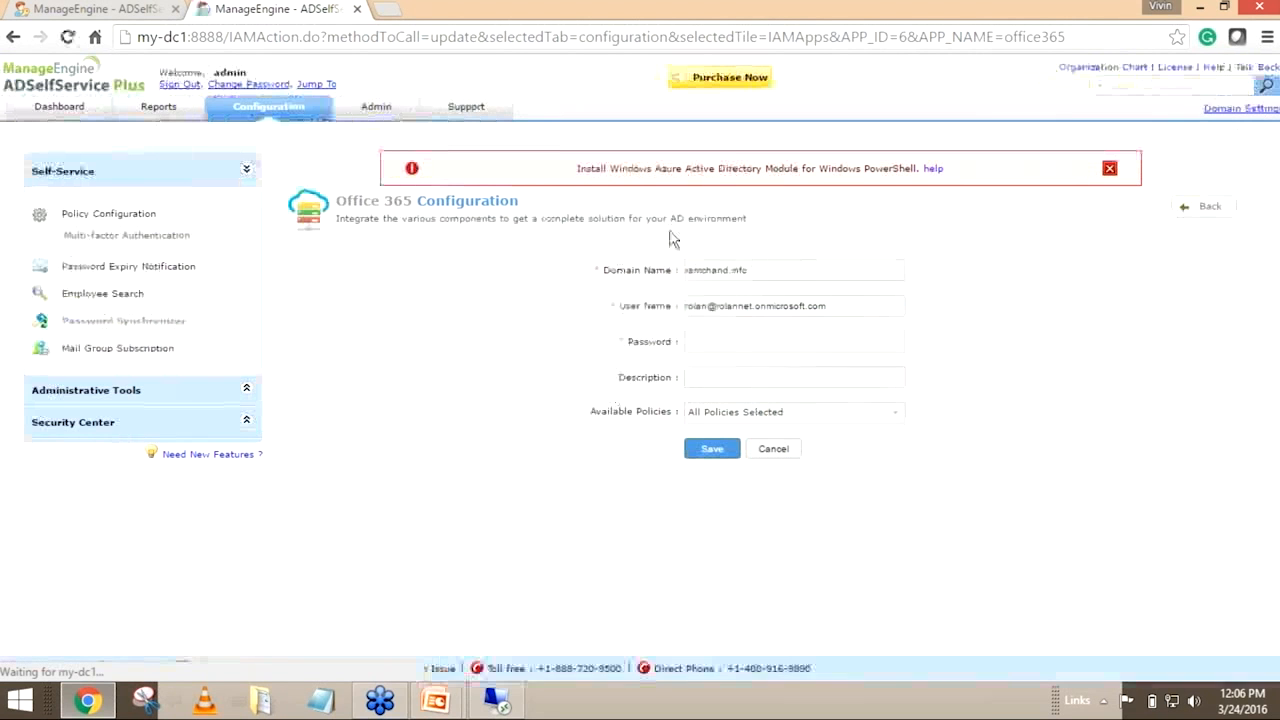
{"action": "left_click_drag", "start_coordinate": [577, 165], "coordinate": [917, 166]}
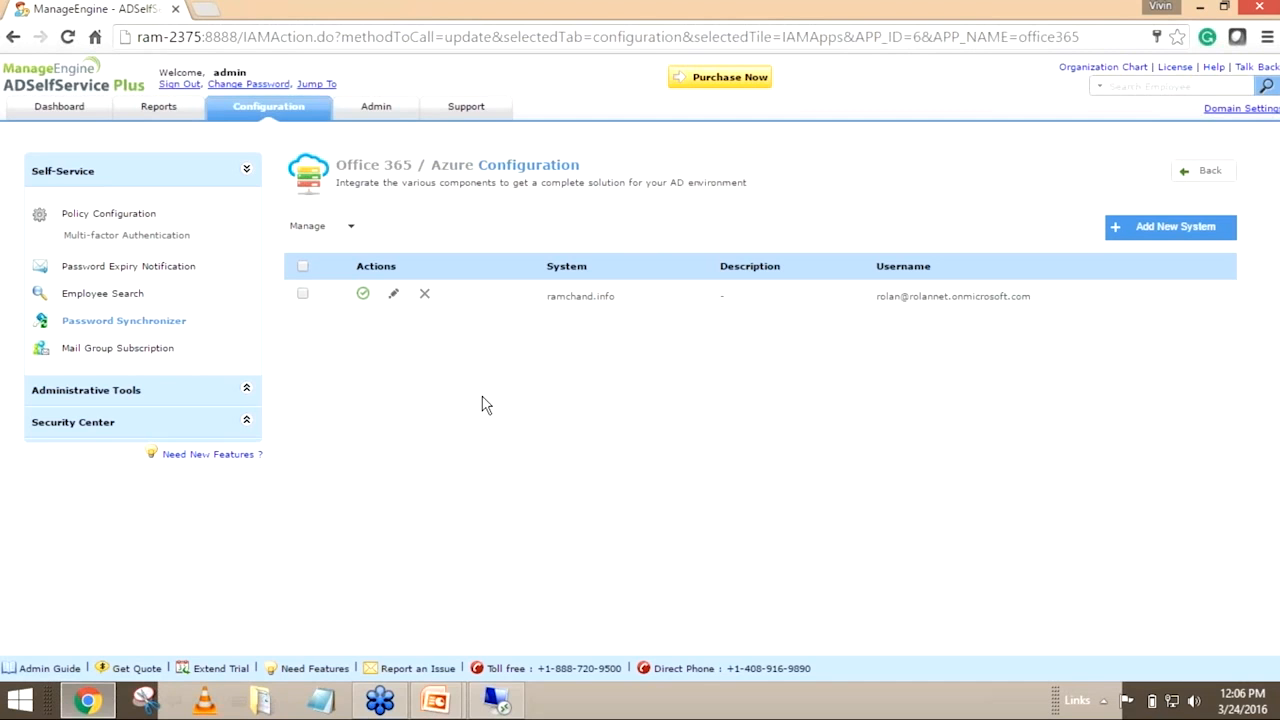
Sign out of the admin account and try to log in to VDSTESTING with the domain user's user name and password
{"action": "left_click", "coordinate": [185, 86]}
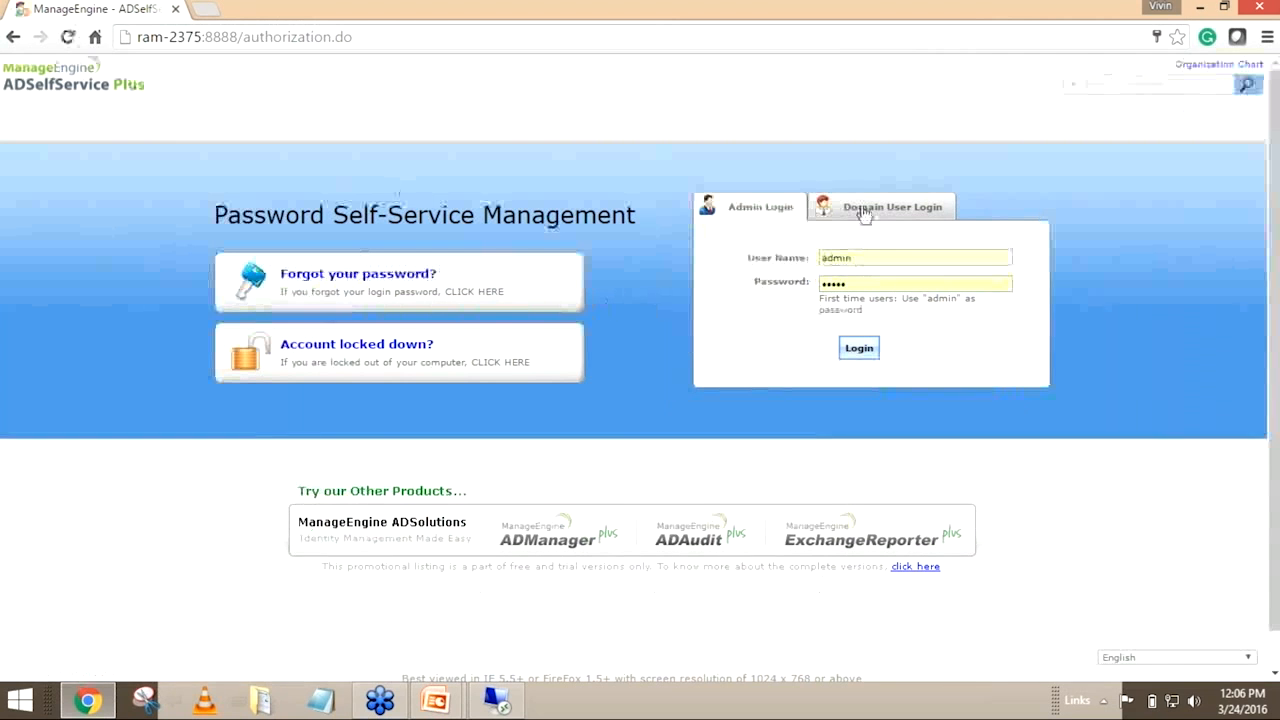
{"action": "left_click", "coordinate": [865, 213]}
{"action": "left_click", "coordinate": [864, 262]}
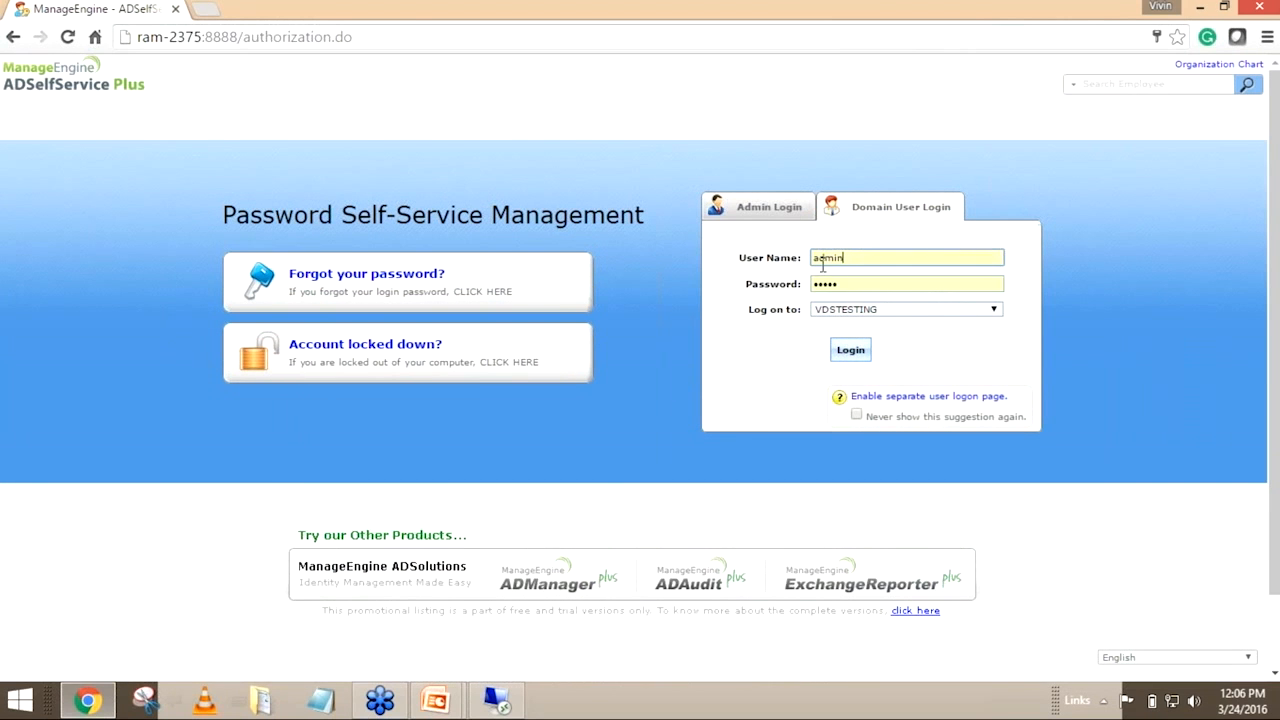
{"action": "type", "text": "roja"}
{"action": "key", "text": "Tab"}
{"action": "type", "text": "p"}
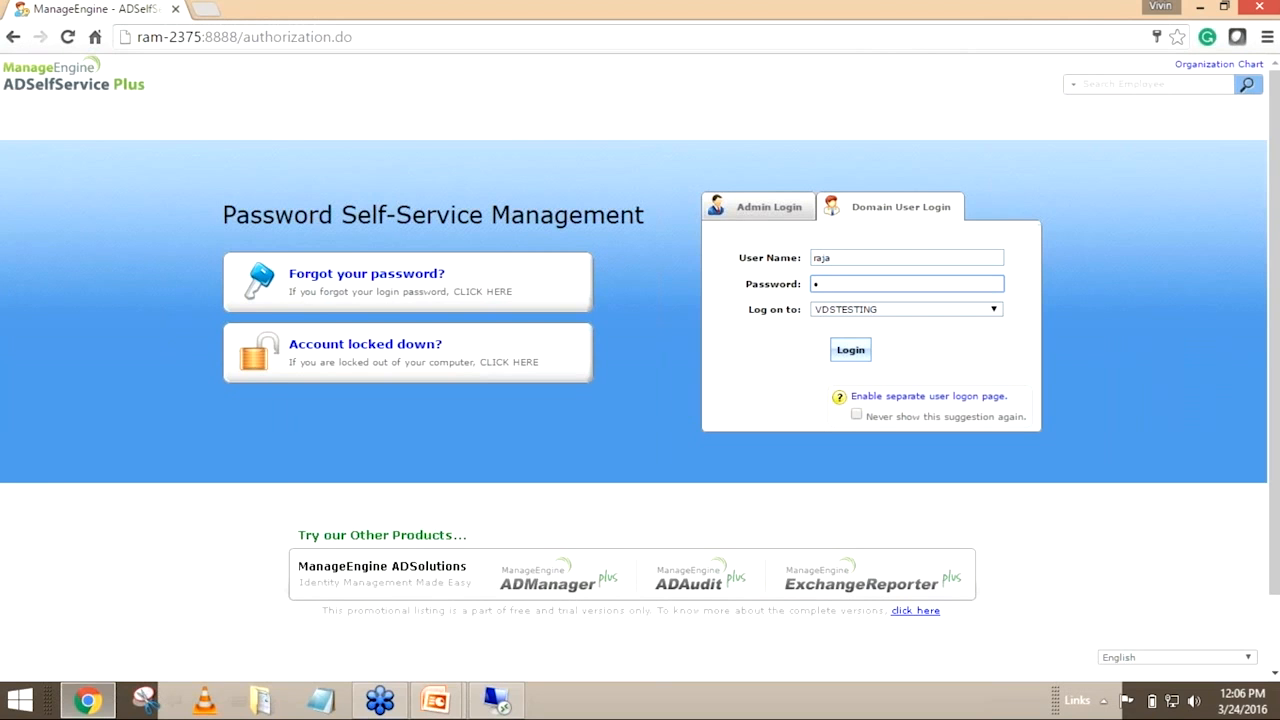
{"action": "type", "text": "s"}
{"action": "key", "text": "Tab"}
{"action": "key", "text": "Return"}
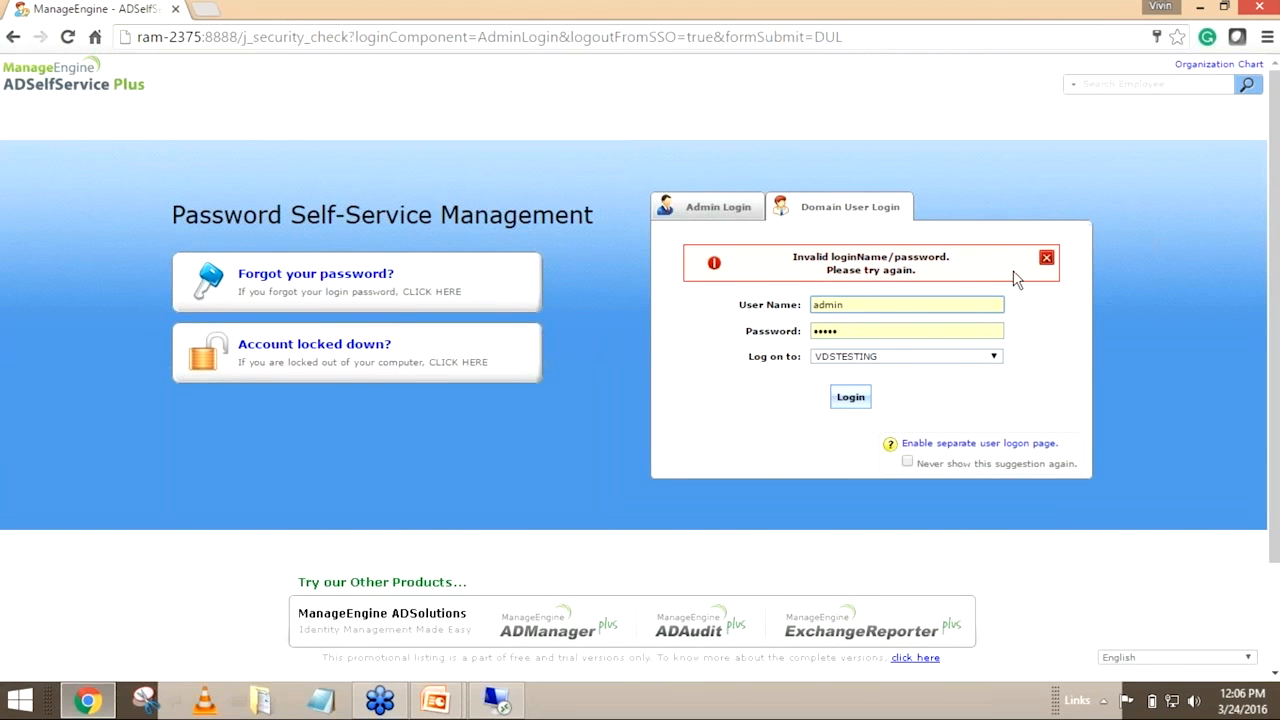
Retry the VDSTESTING domain login by re-entering the domain user's user name and password
{"action": "left_click", "coordinate": [1046, 258]}
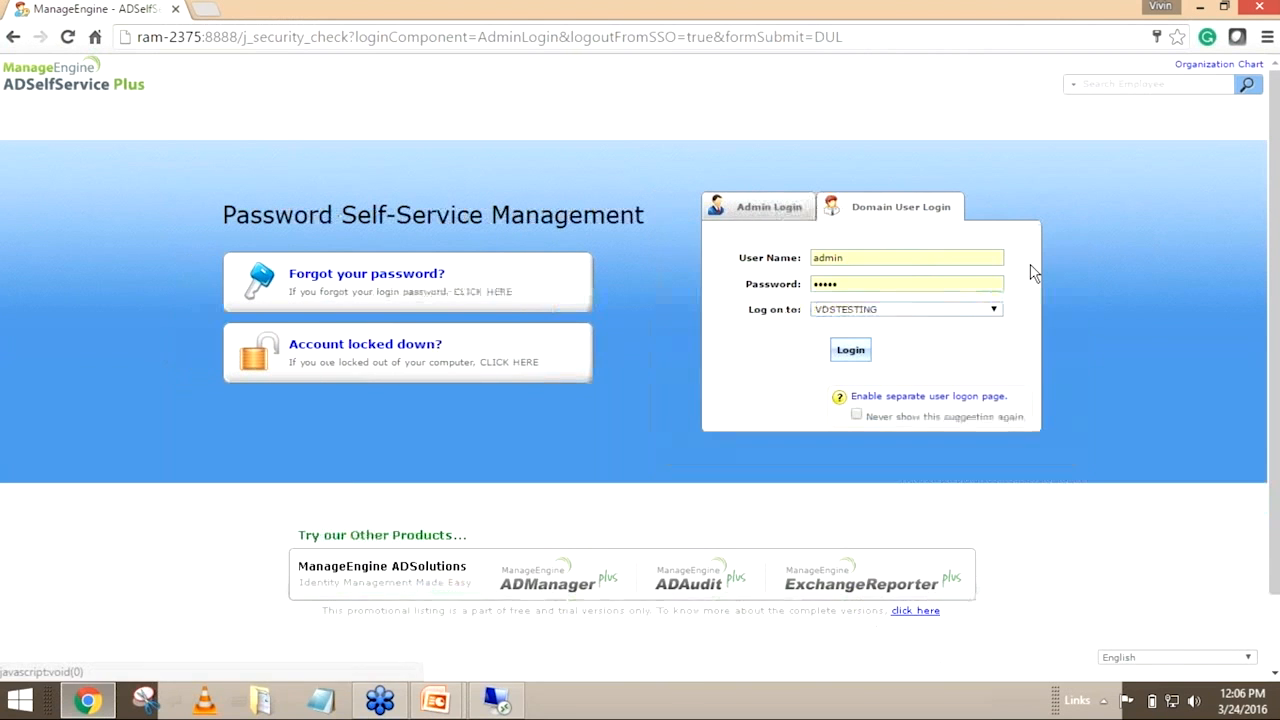
{"action": "double_click", "coordinate": [828, 257]}
{"action": "type", "text": "raja"}
{"action": "key", "text": "Tab"}
{"action": "type", "text": "a•••••••"}
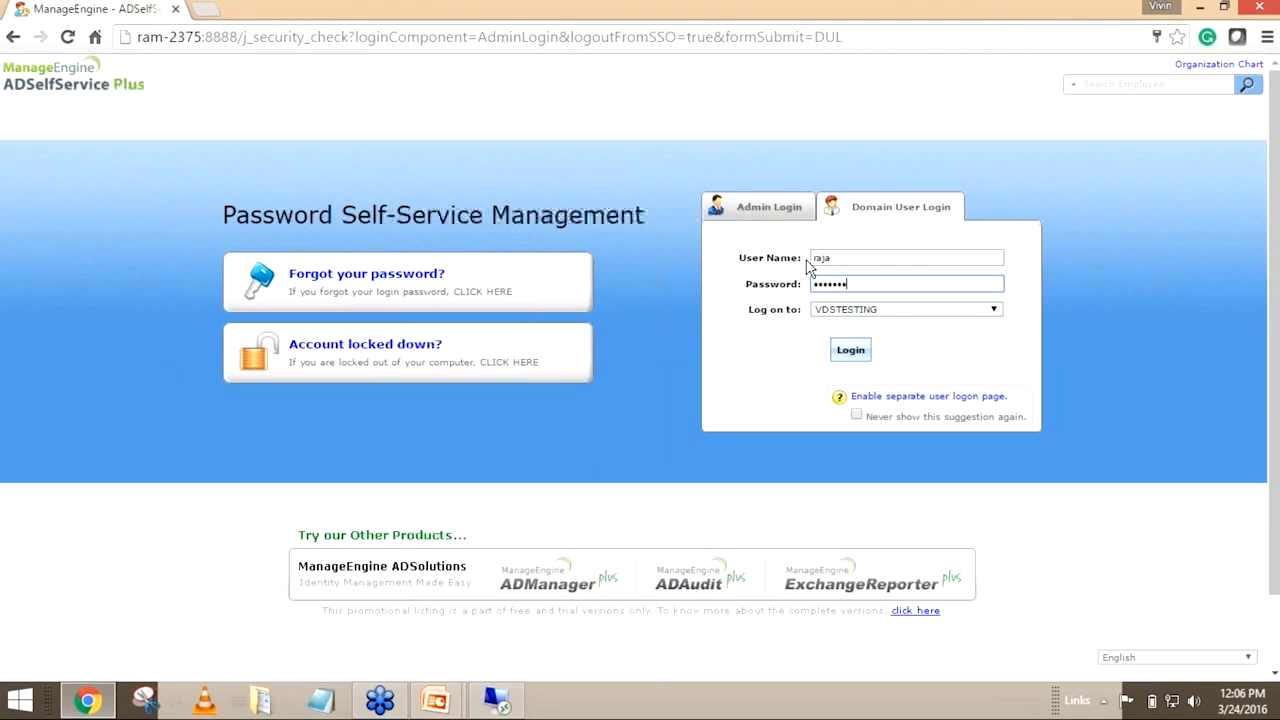
{"action": "key", "text": "Tab"}
{"action": "key", "text": "Return"}
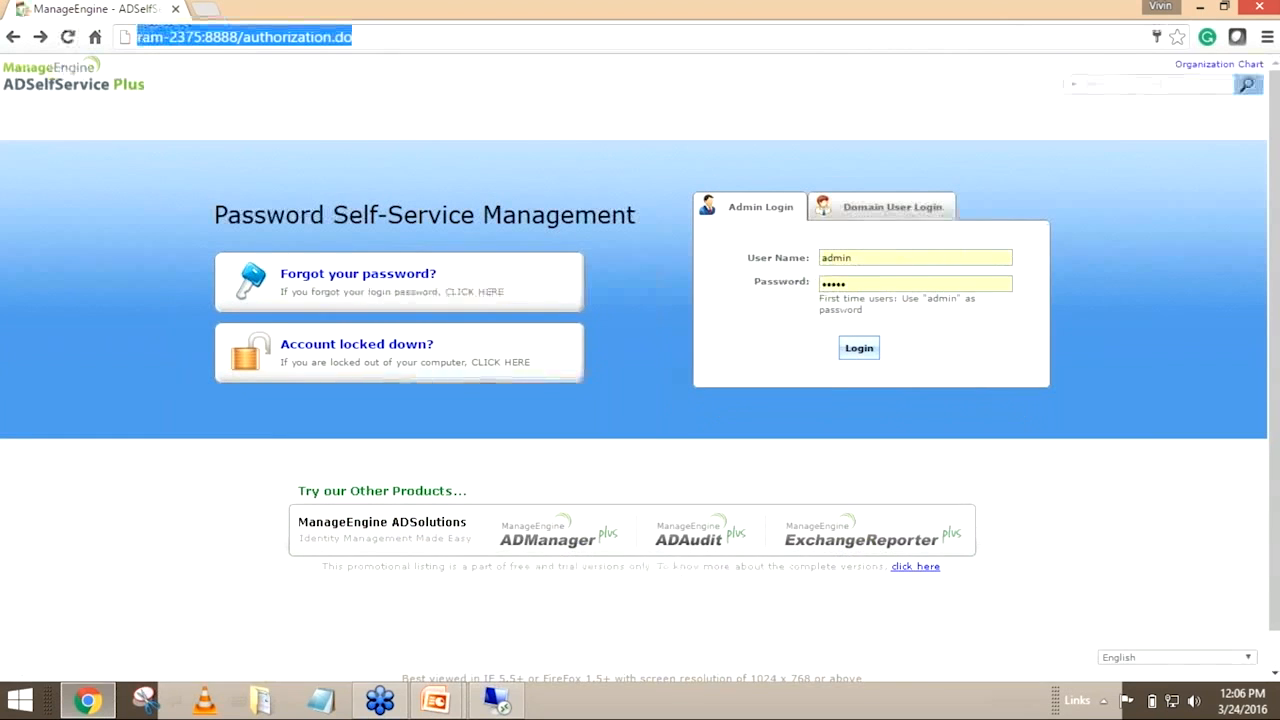
Switch to the my-dc1 remote desktop, start a password reset for the domain user in Active Directory, and enter and confirm the new password
{"action": "left_click", "coordinate": [497, 700]}
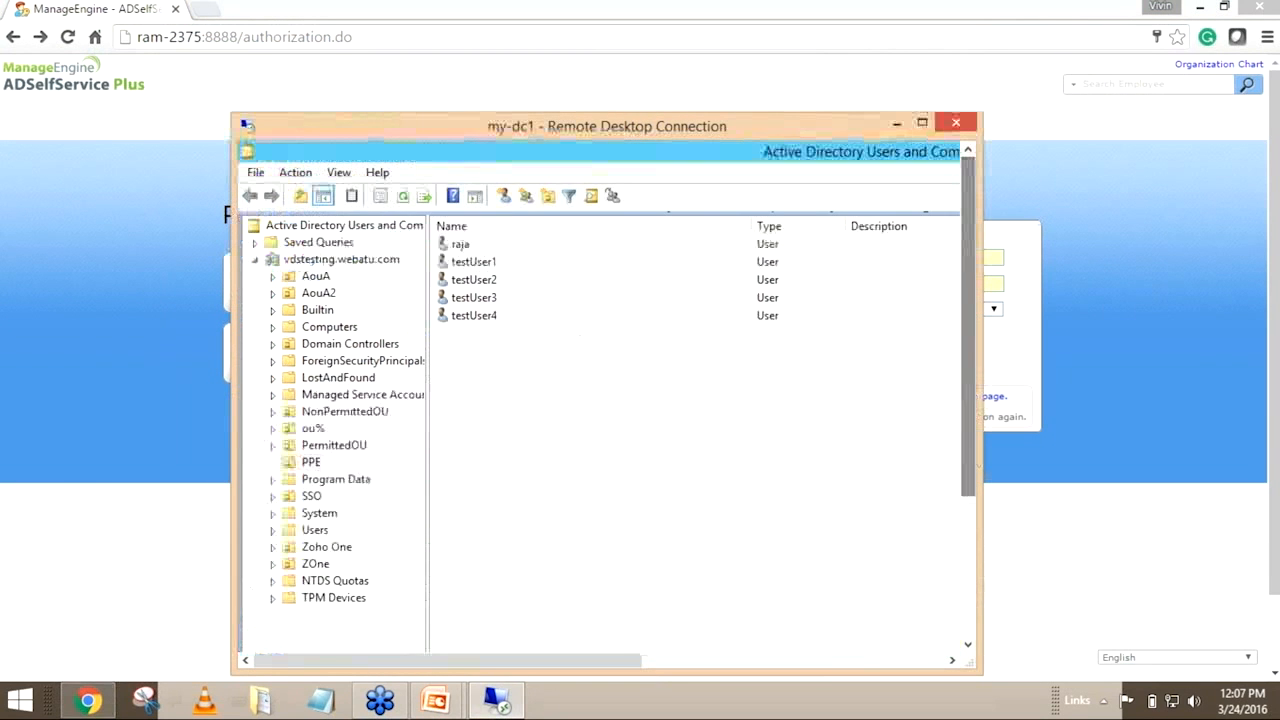
{"action": "right_click", "coordinate": [462, 245]}
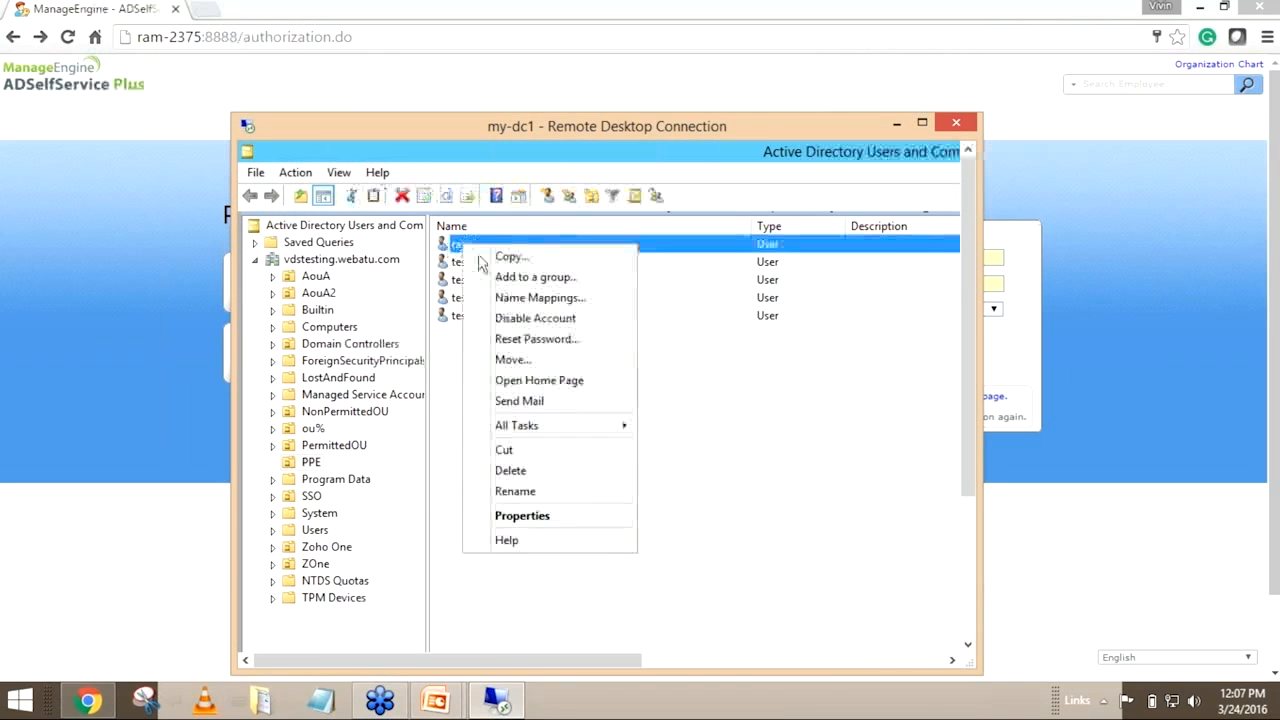
{"action": "left_click", "coordinate": [537, 339]}
{"action": "type", "text": "••"}
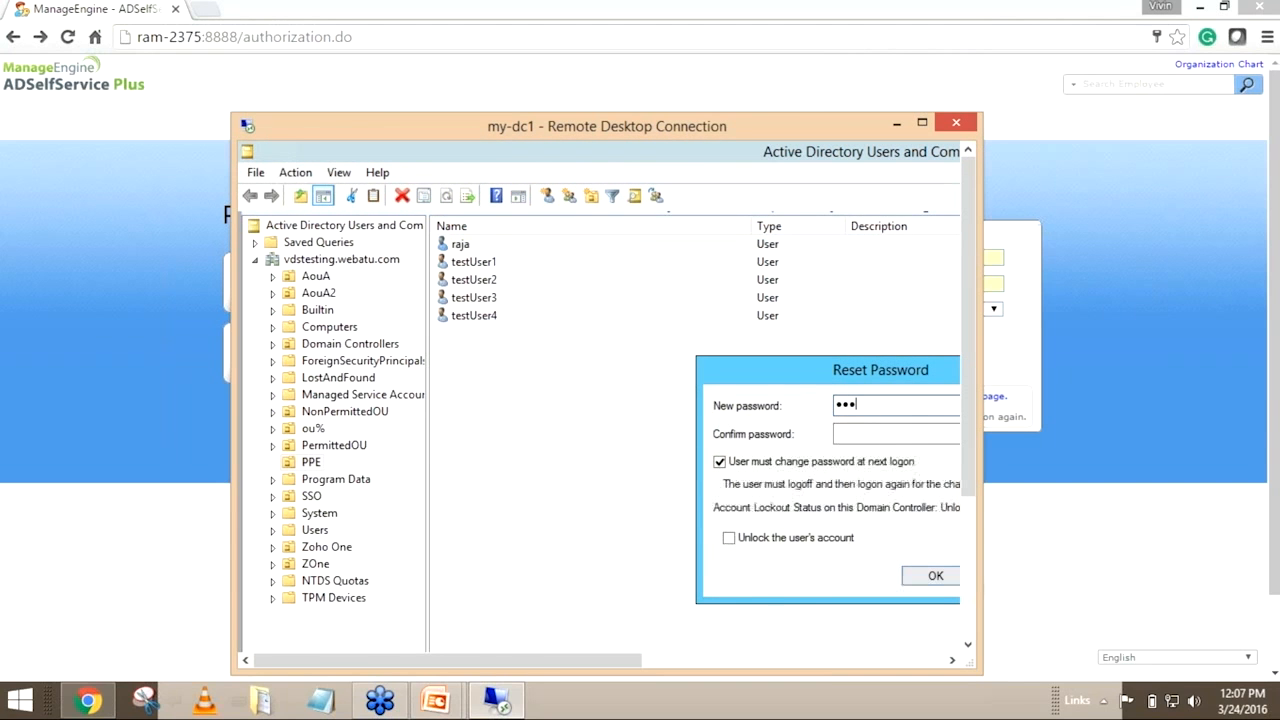
{"action": "left_click_drag", "start_coordinate": [785, 370], "coordinate": [560, 343]}
{"action": "key", "text": "BackSpace"}
{"action": "key", "text": "BackSpace"}
{"action": "key", "text": "BackSpace"}
{"action": "type", "text": "••••••••"}
{"action": "key", "text": "Tab"}
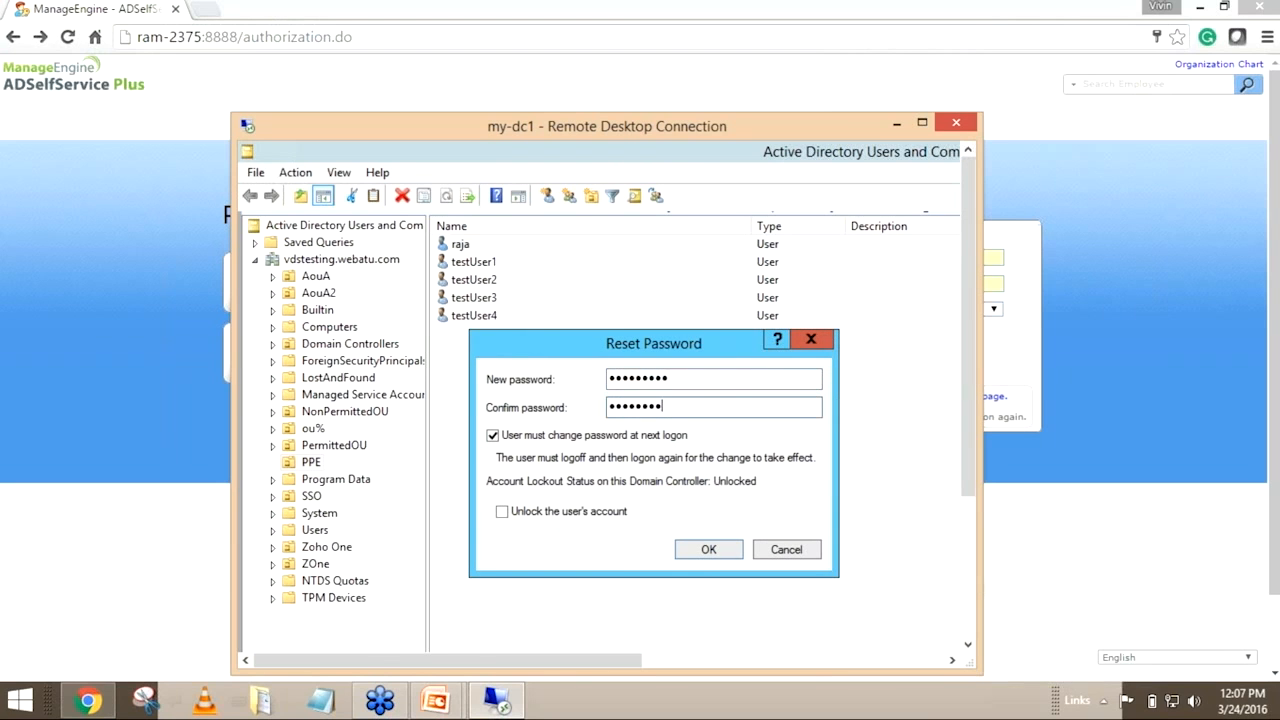
Clear the requirement to change the password at next logon and apply the domain user's password reset
{"action": "key", "text": "Tab"}
{"action": "key", "text": "space"}
{"action": "left_click", "coordinate": [681, 547]}
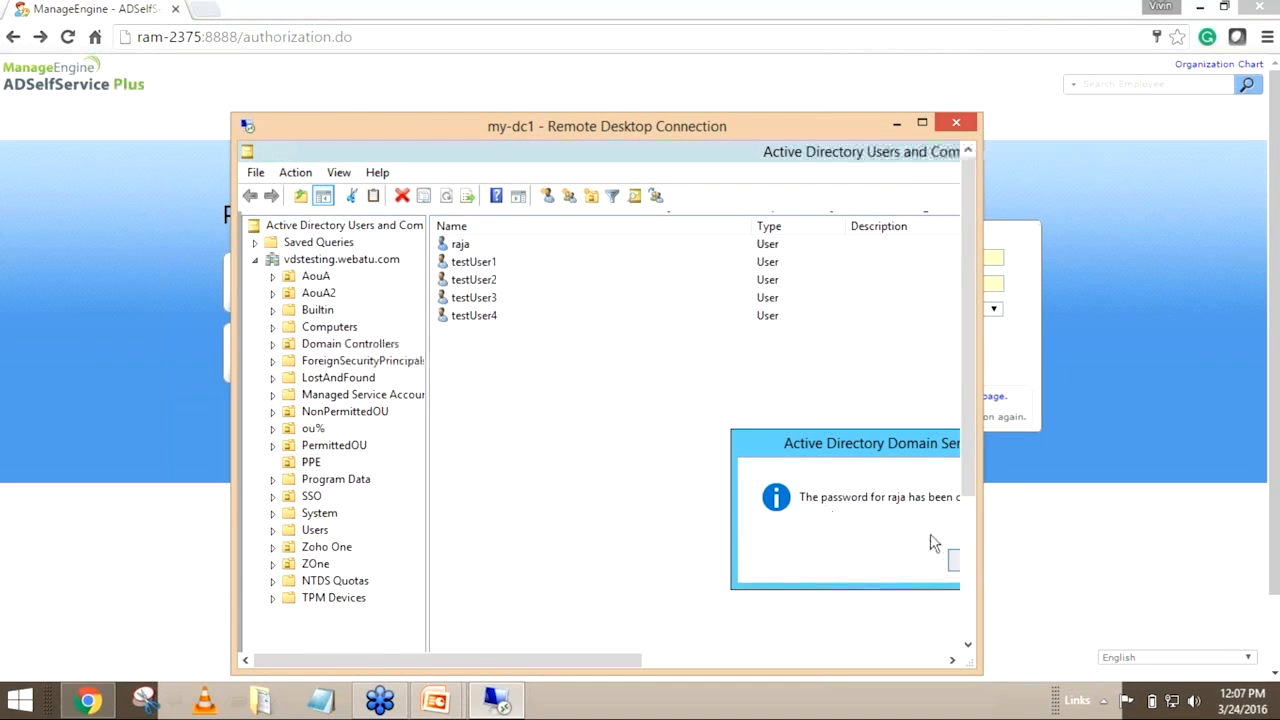
{"action": "left_click_drag", "start_coordinate": [968, 465], "coordinate": [968, 610]}
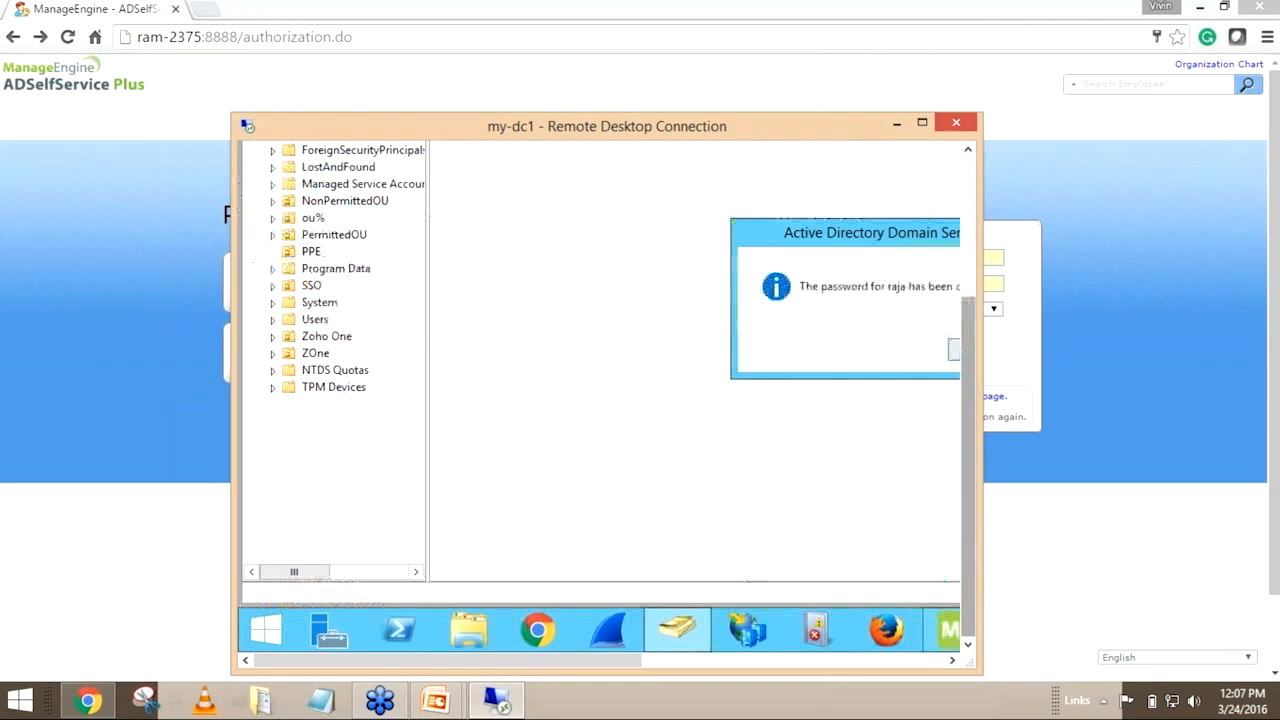
{"action": "left_click", "coordinate": [955, 350]}
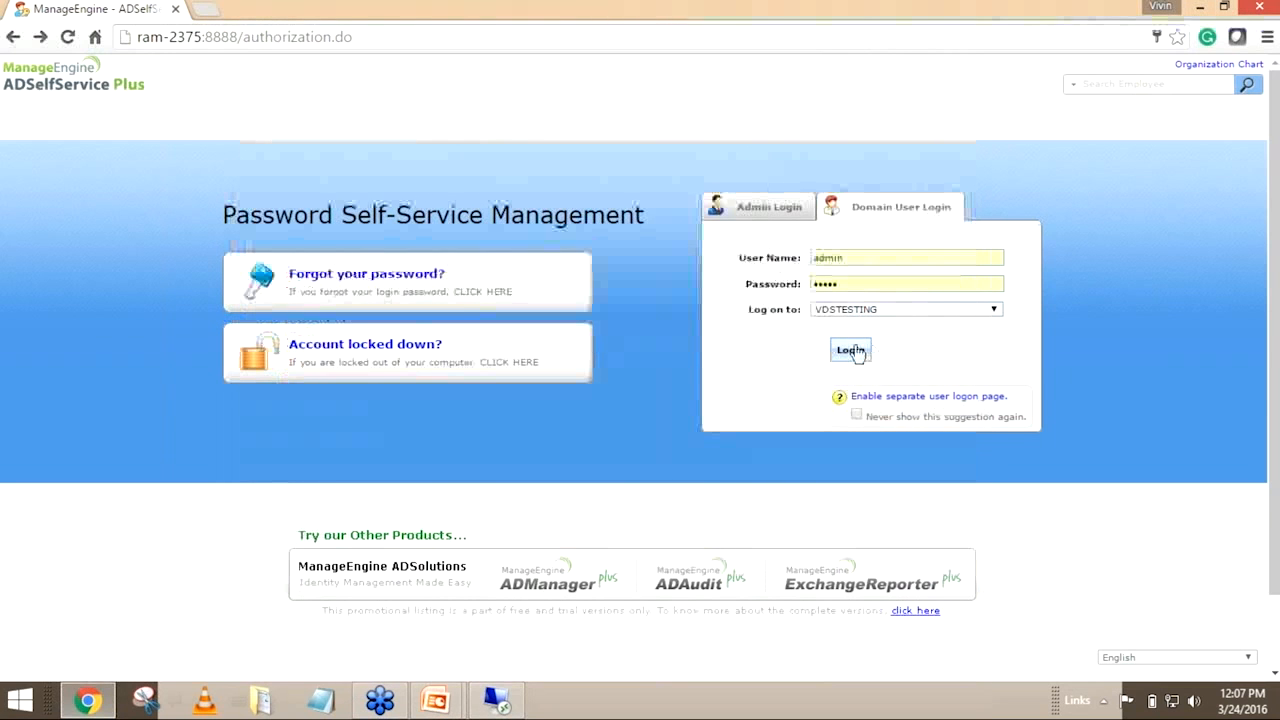
Log in to ADSelfService Plus on the VDSTESTING domain with the domain user's user name and reset password
{"action": "double_click", "coordinate": [828, 258]}
{"action": "type", "text": "raja"}
{"action": "key", "text": "Tab"}
{"action": "type", "text": "a"}
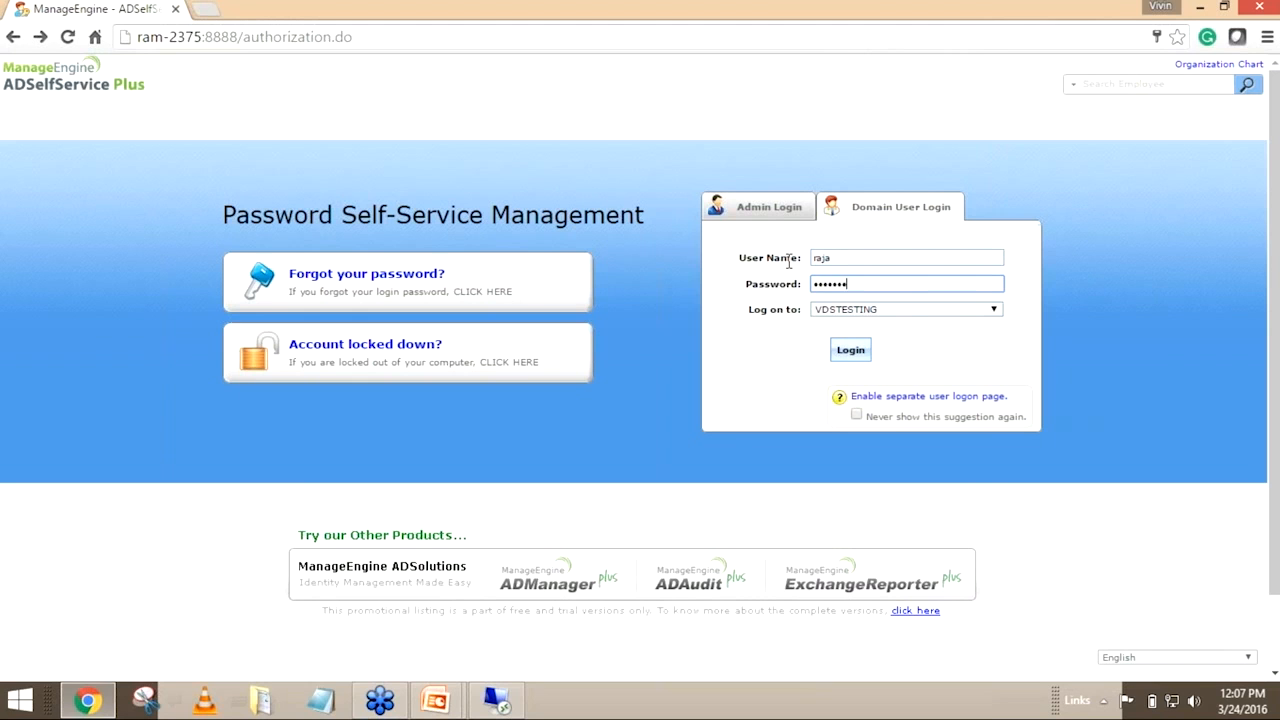
{"action": "left_click", "coordinate": [852, 362]}
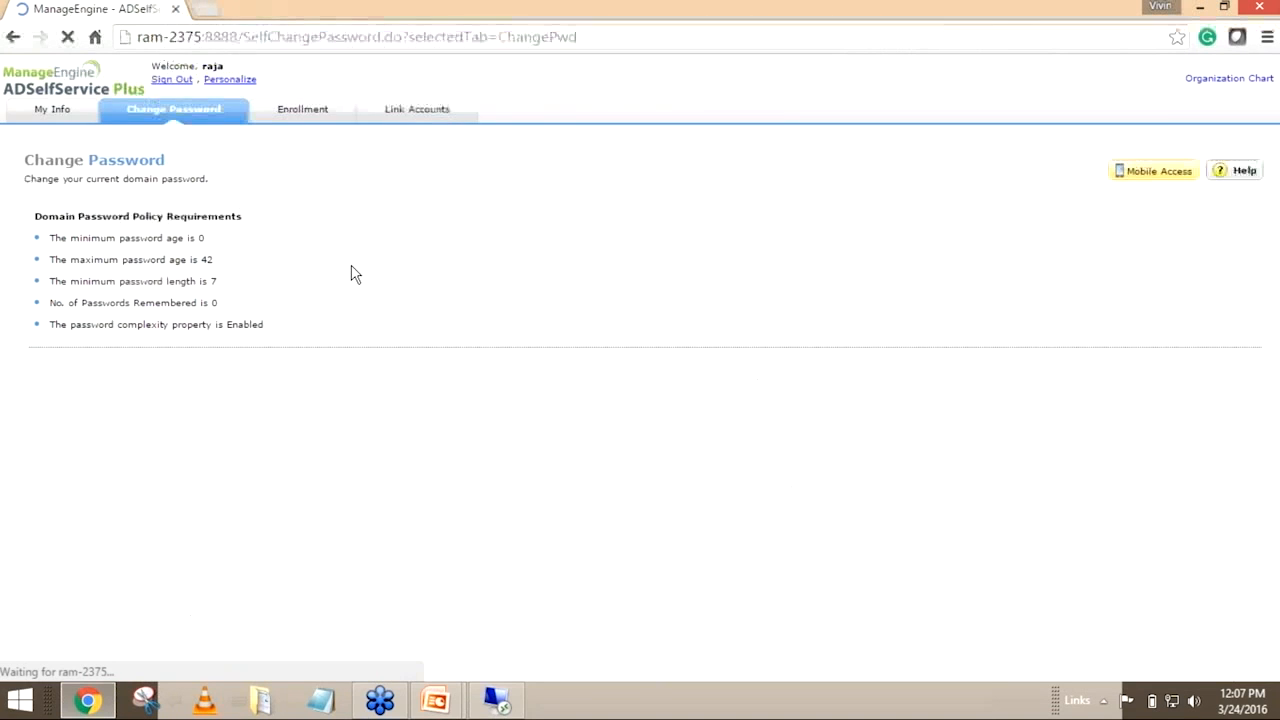
Examine which linked accounts are included in the password change, keeping the ramchand.info account selected
{"action": "left_click", "coordinate": [340, 377]}
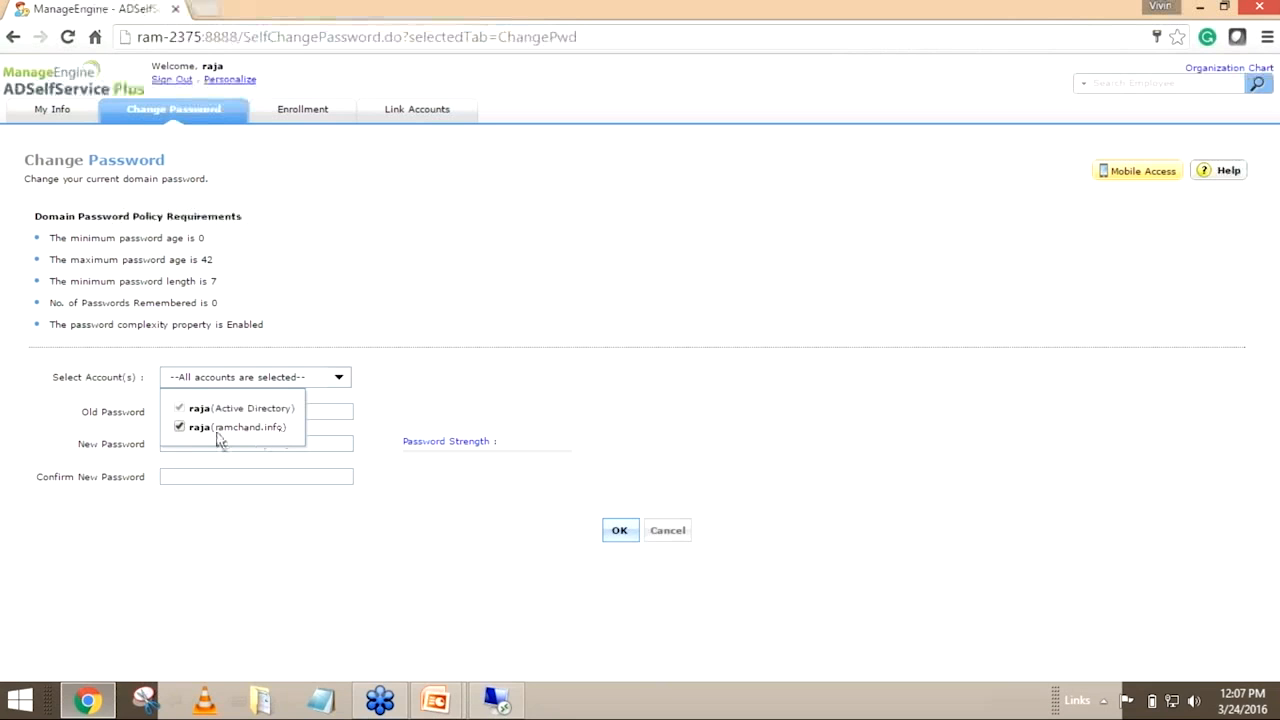
{"action": "left_click_drag", "start_coordinate": [216, 431], "coordinate": [282, 435]}
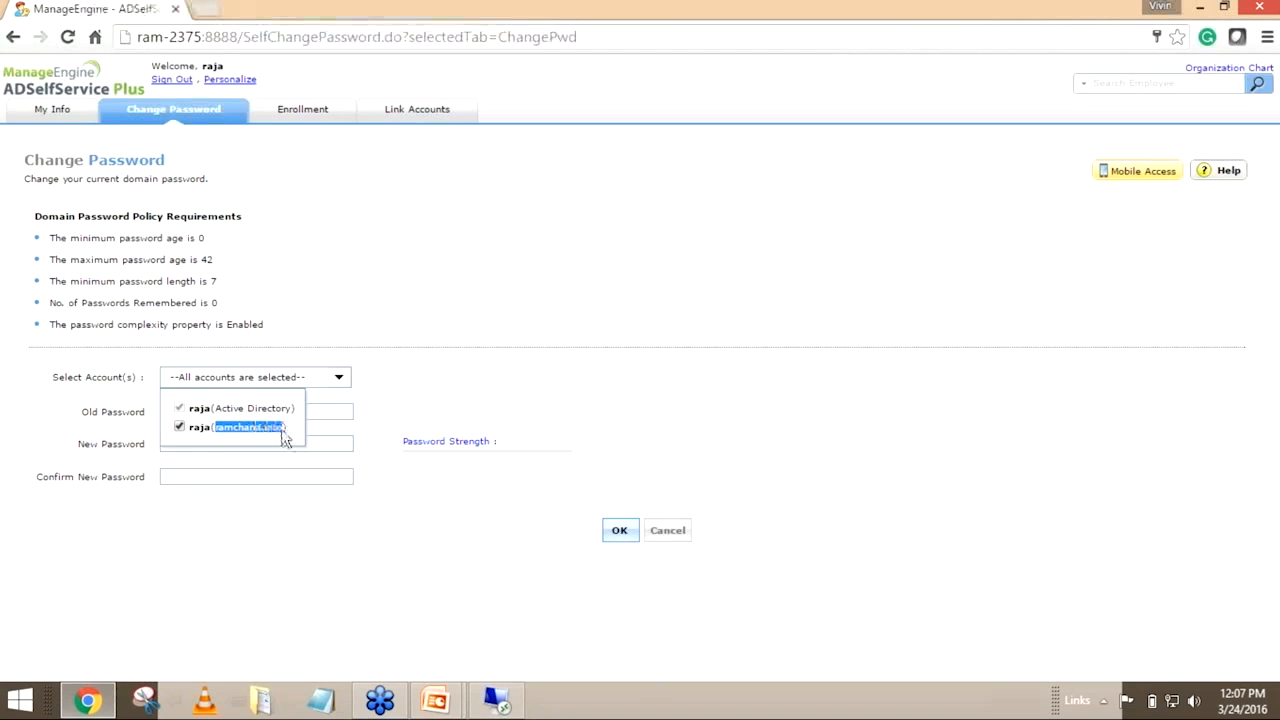
{"action": "left_click", "coordinate": [180, 428]}
{"action": "left_click", "coordinate": [180, 428]}
Change the password for all selected accounts by entering the old password plus the new password and its confirmation
{"action": "left_click", "coordinate": [186, 411]}
{"action": "type", "text": "*********"}
{"action": "key", "text": "Tab"}
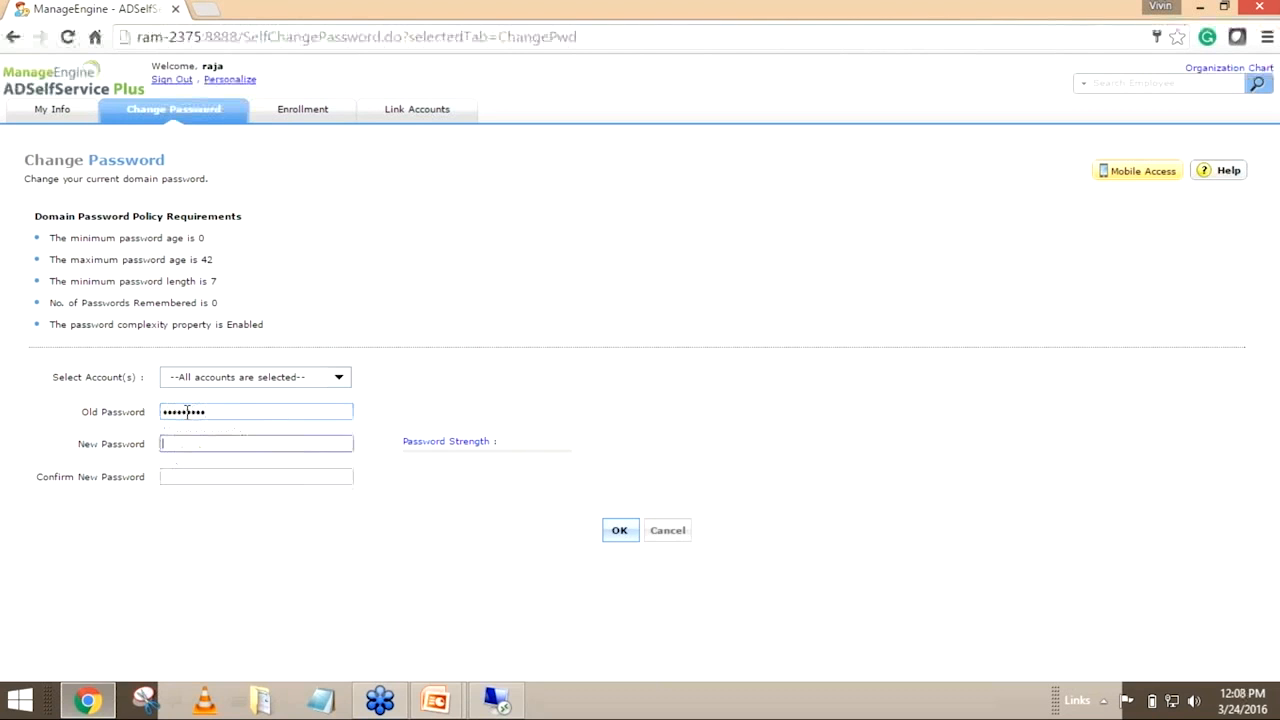
{"action": "type", "text": "******"}
{"action": "key", "text": "Tab"}
{"action": "type", "text": "*****"}
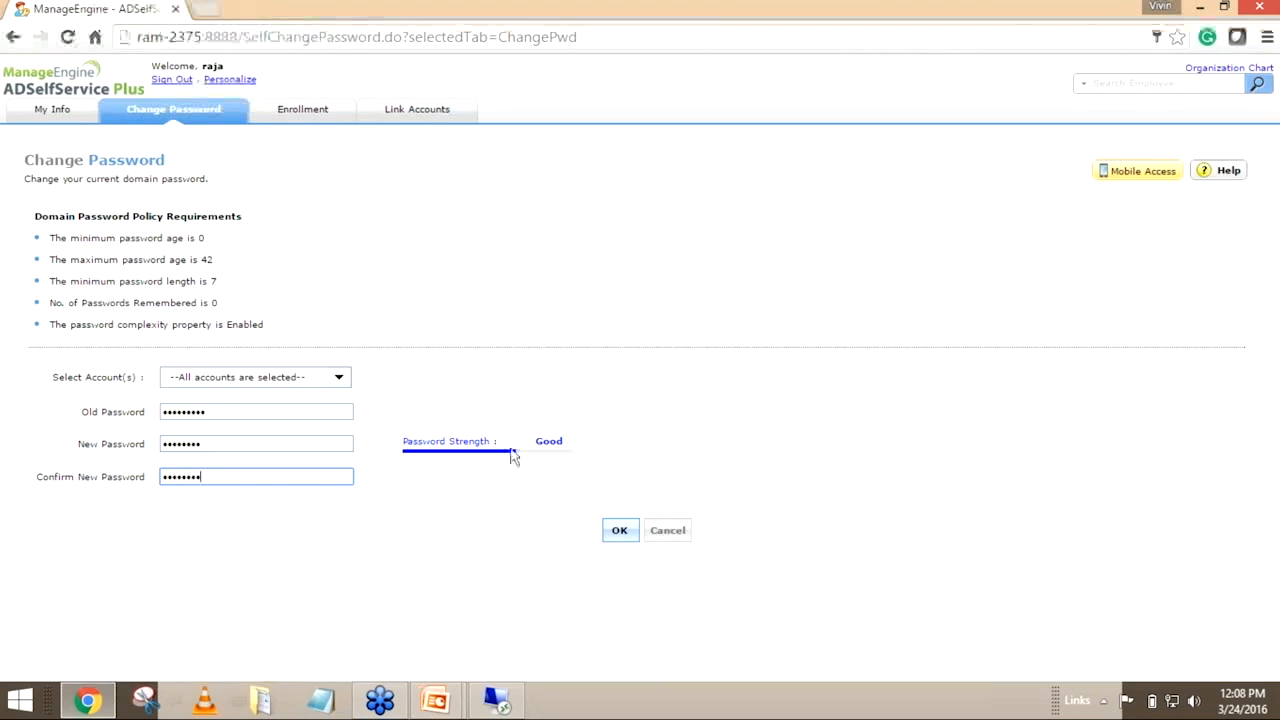
{"action": "key", "text": "Return"}
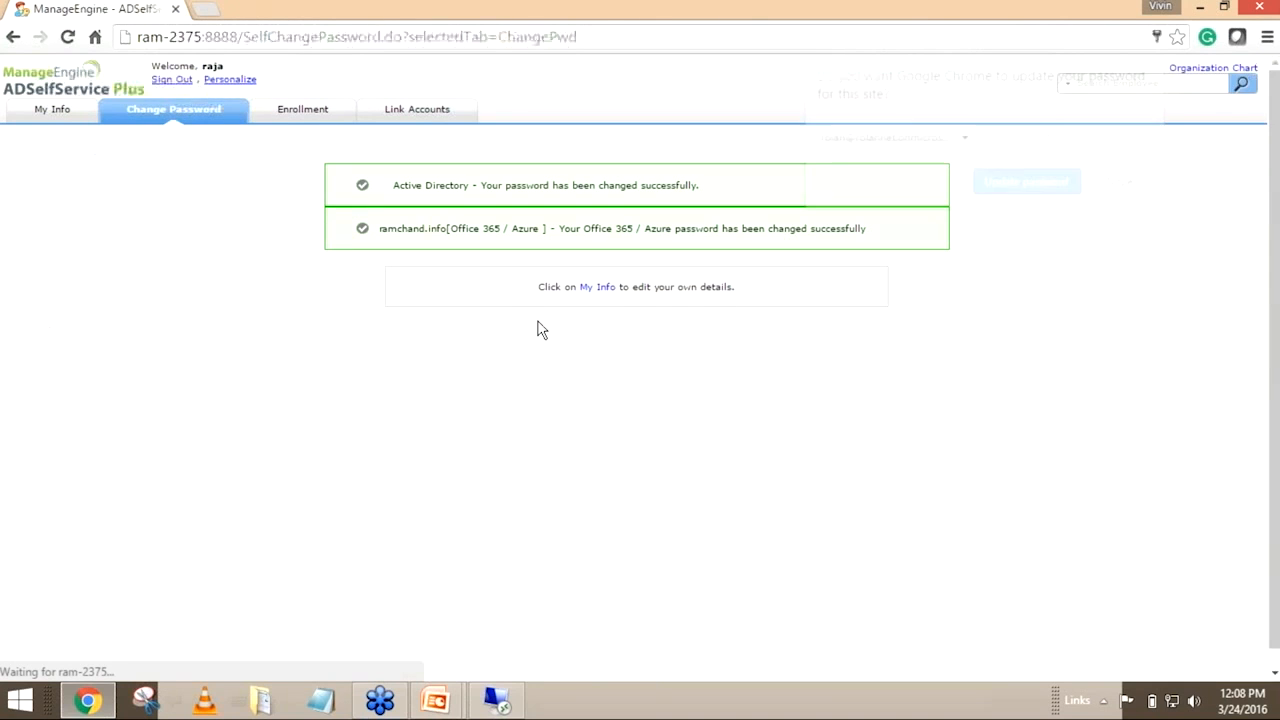
Update the browser's saved password and review the password-change results for Active Directory and Office 365 / Azure
{"action": "left_click", "coordinate": [1027, 184]}
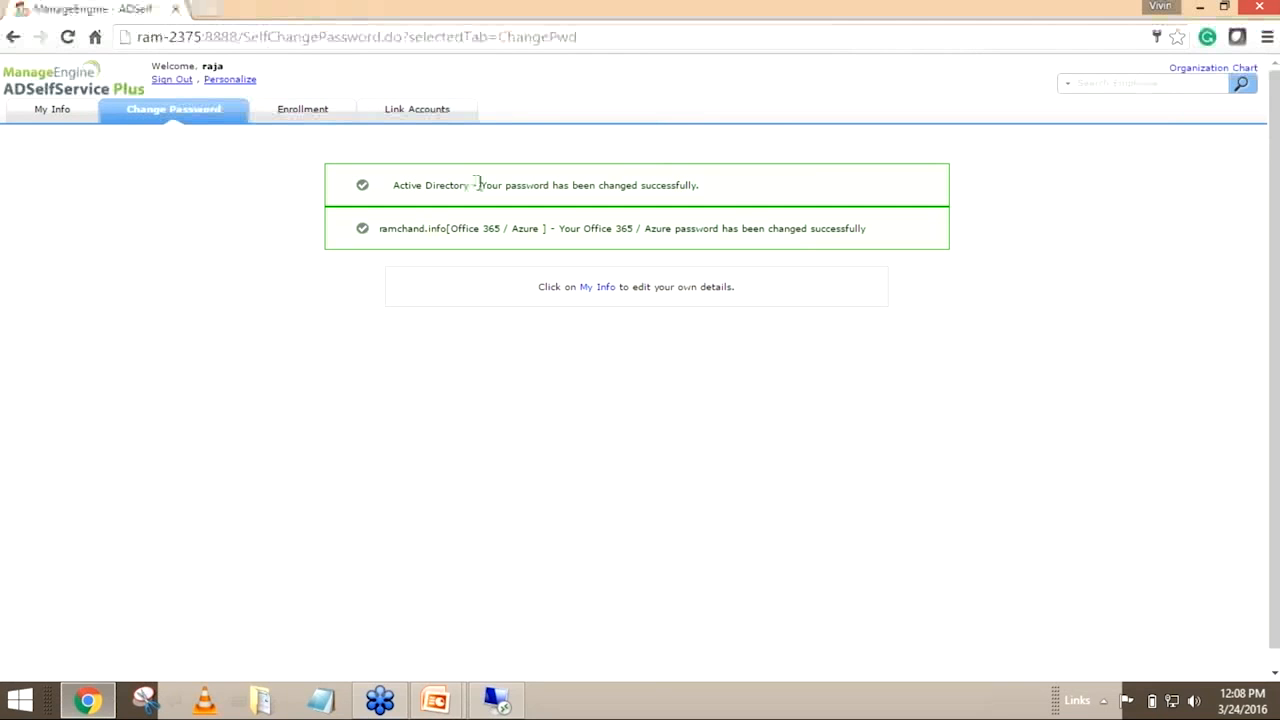
{"action": "left_click_drag", "start_coordinate": [479, 185], "coordinate": [716, 185]}
{"action": "left_click_drag", "start_coordinate": [452, 229], "coordinate": [540, 229]}
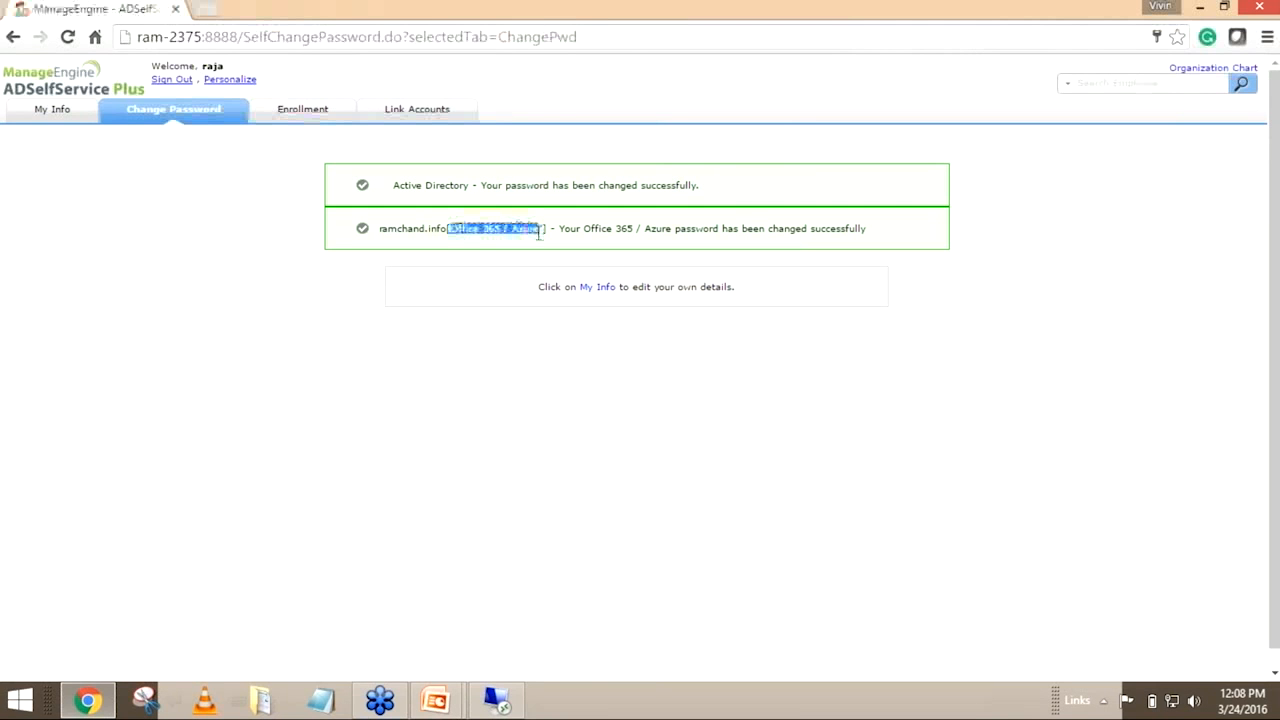
Open login.microsoftonline.com in a new browser tab
{"action": "left_click", "coordinate": [212, 12]}
{"action": "type", "text": "login"}
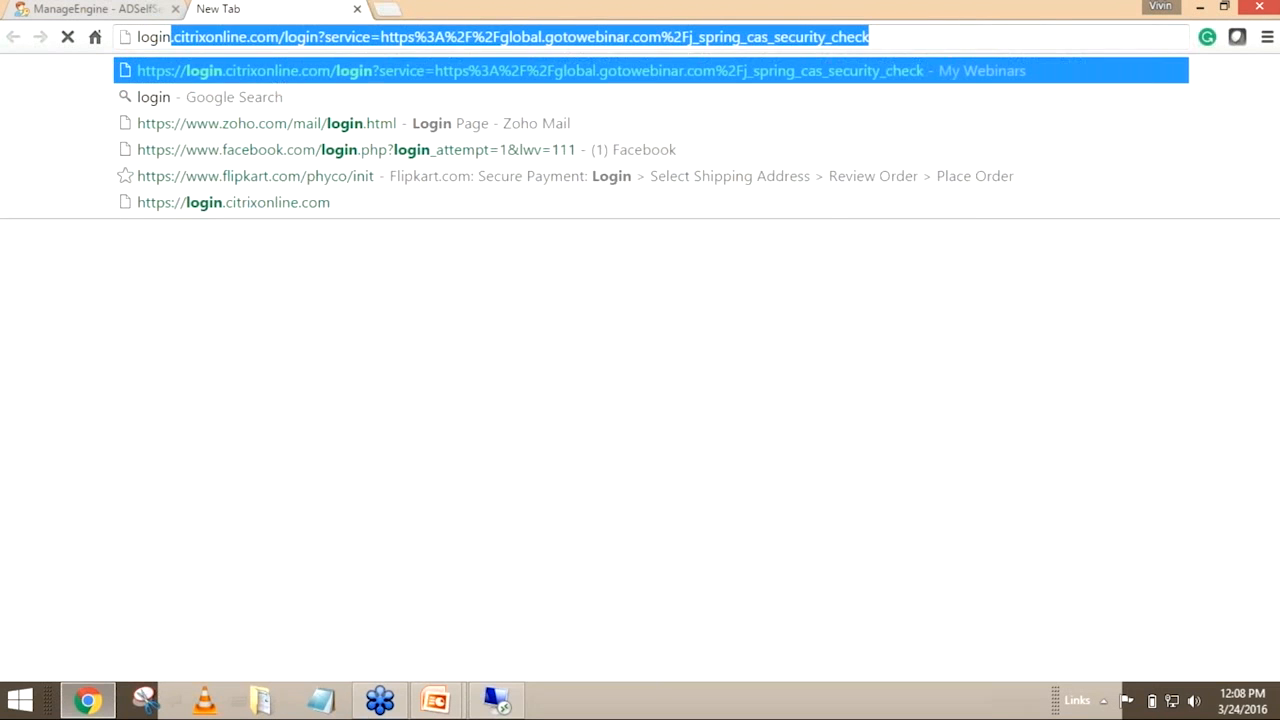
{"action": "type", "text": ".onmi"}
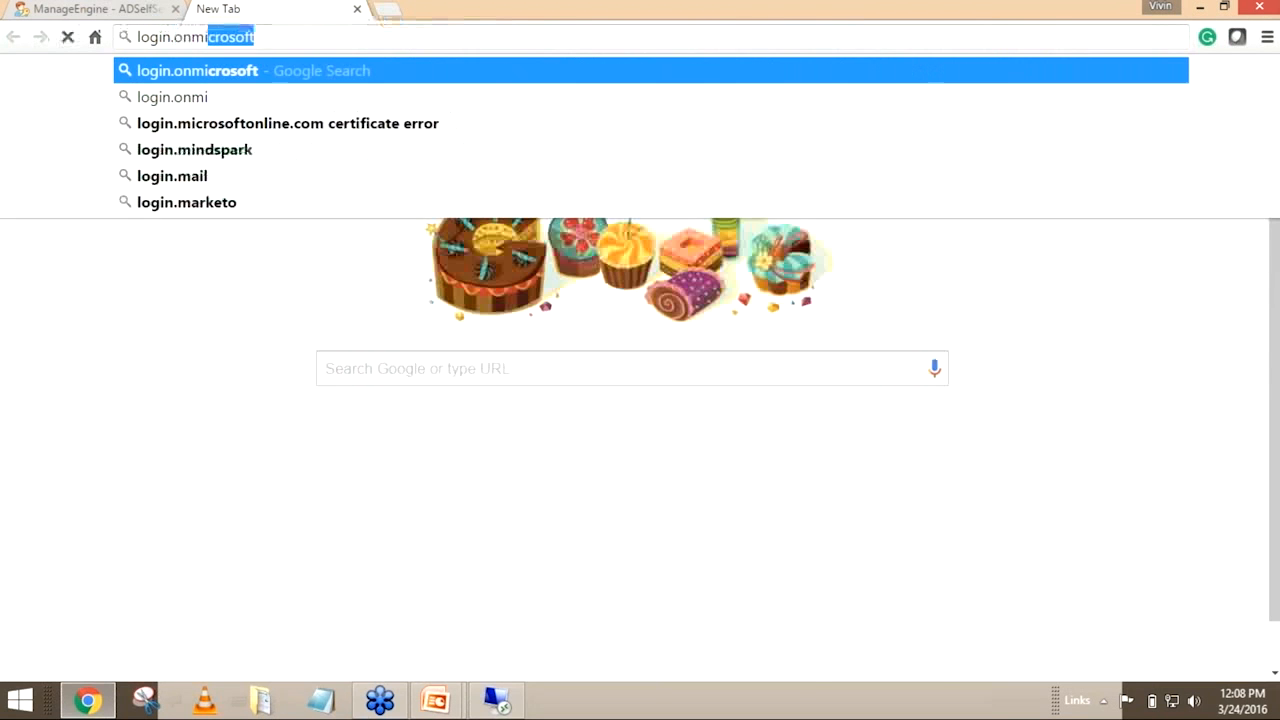
{"action": "type", "text": "cros"}
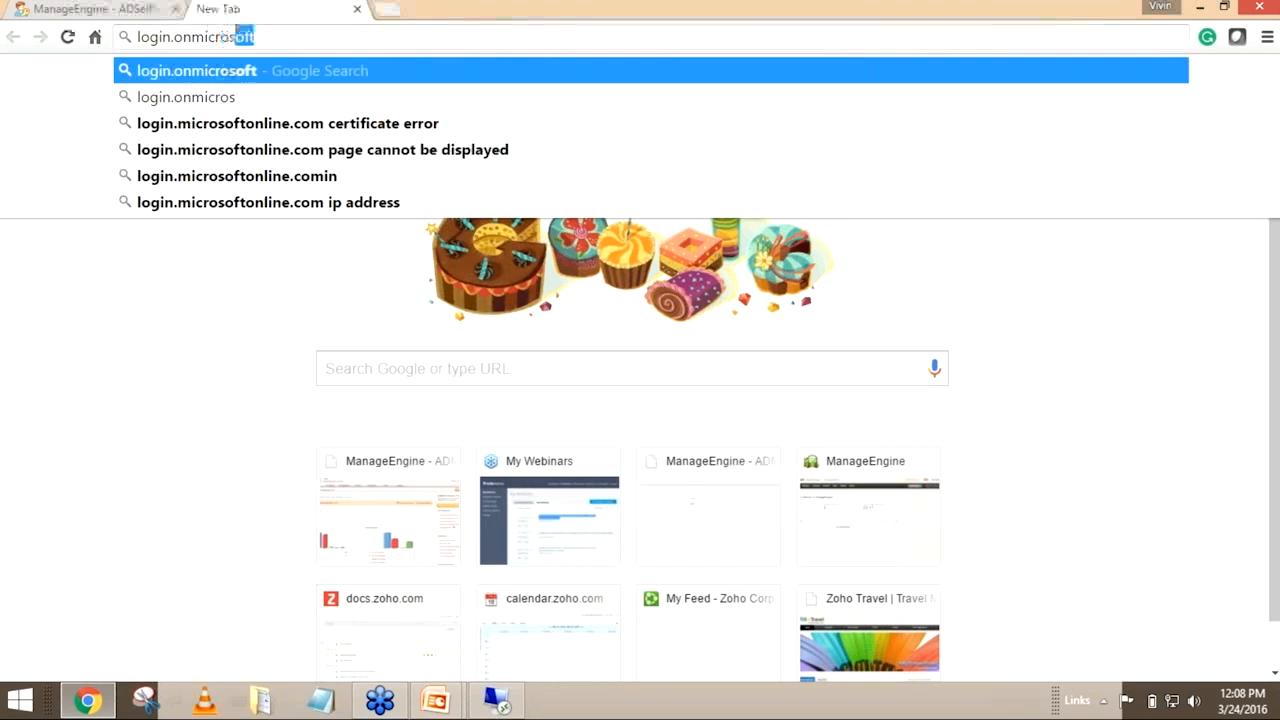
{"action": "type", "text": "o"}
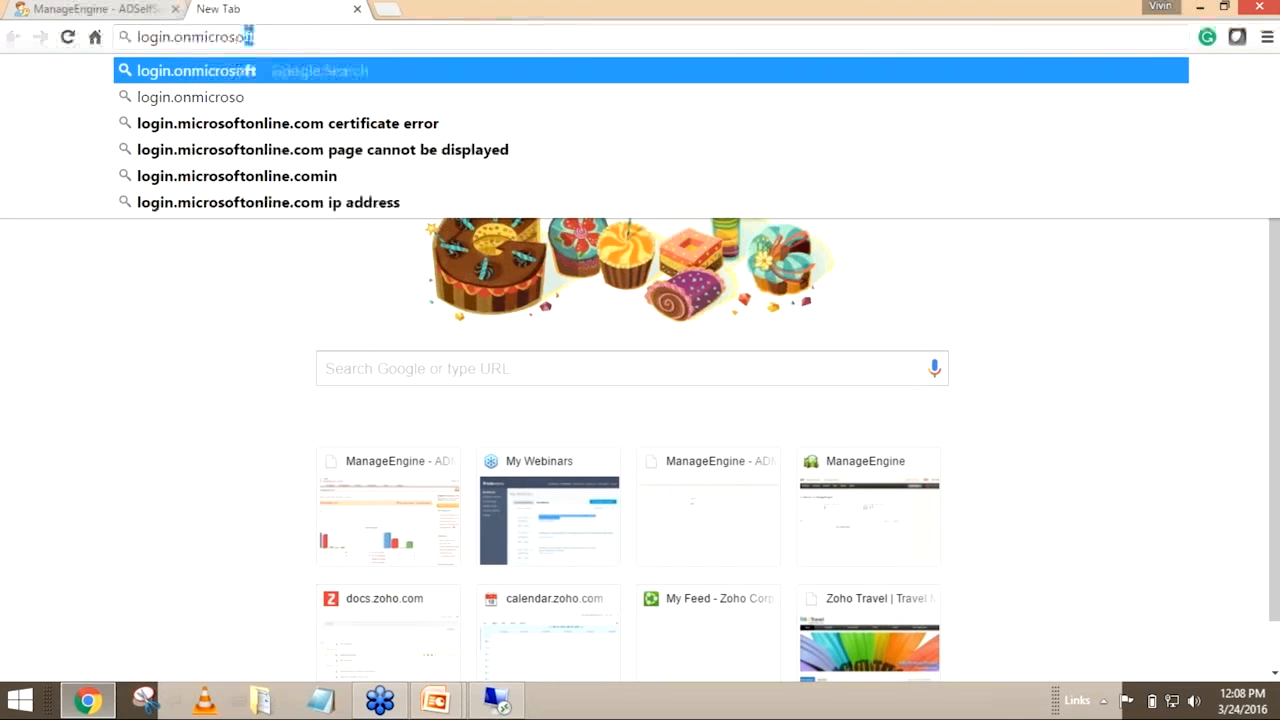
{"action": "type", "text": "ftonline"}
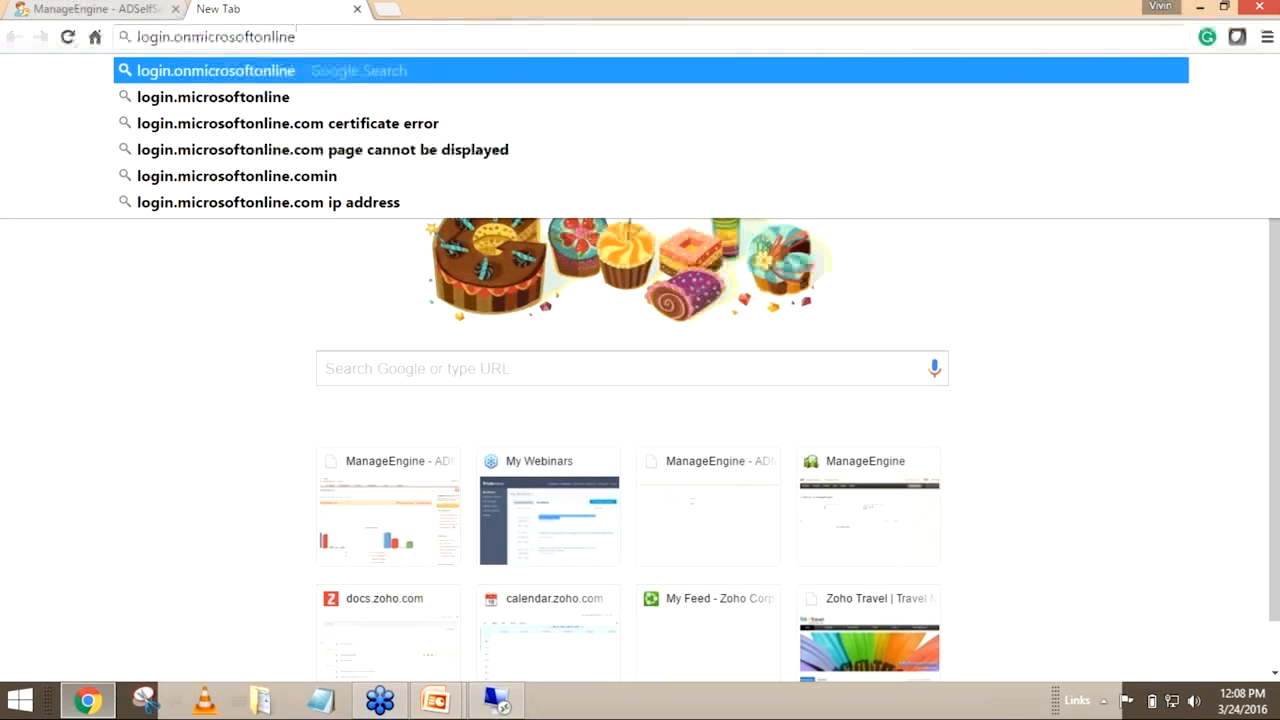
{"action": "type", "text": ".com"}
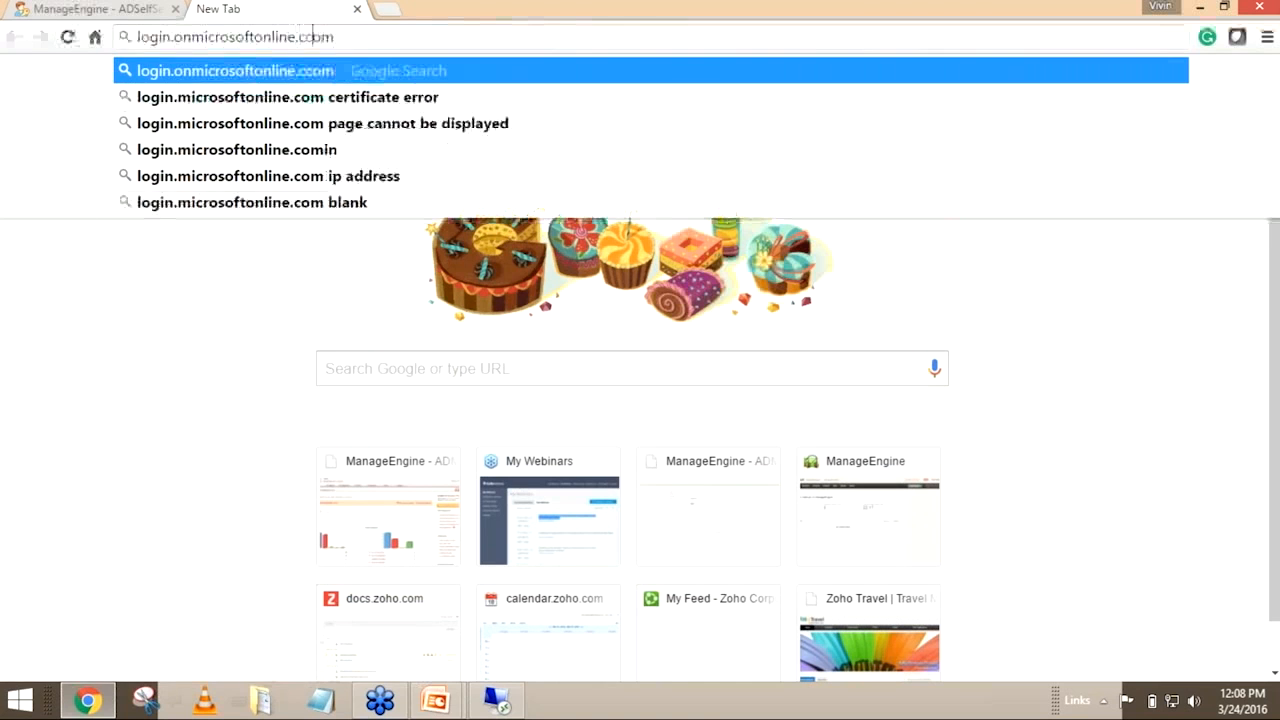
{"action": "type", "text": "/"}
{"action": "key", "text": "BackSpace"}
{"action": "key", "text": "BackSpace"}
{"action": "key", "text": "Left"}
{"action": "key", "text": "Left"}
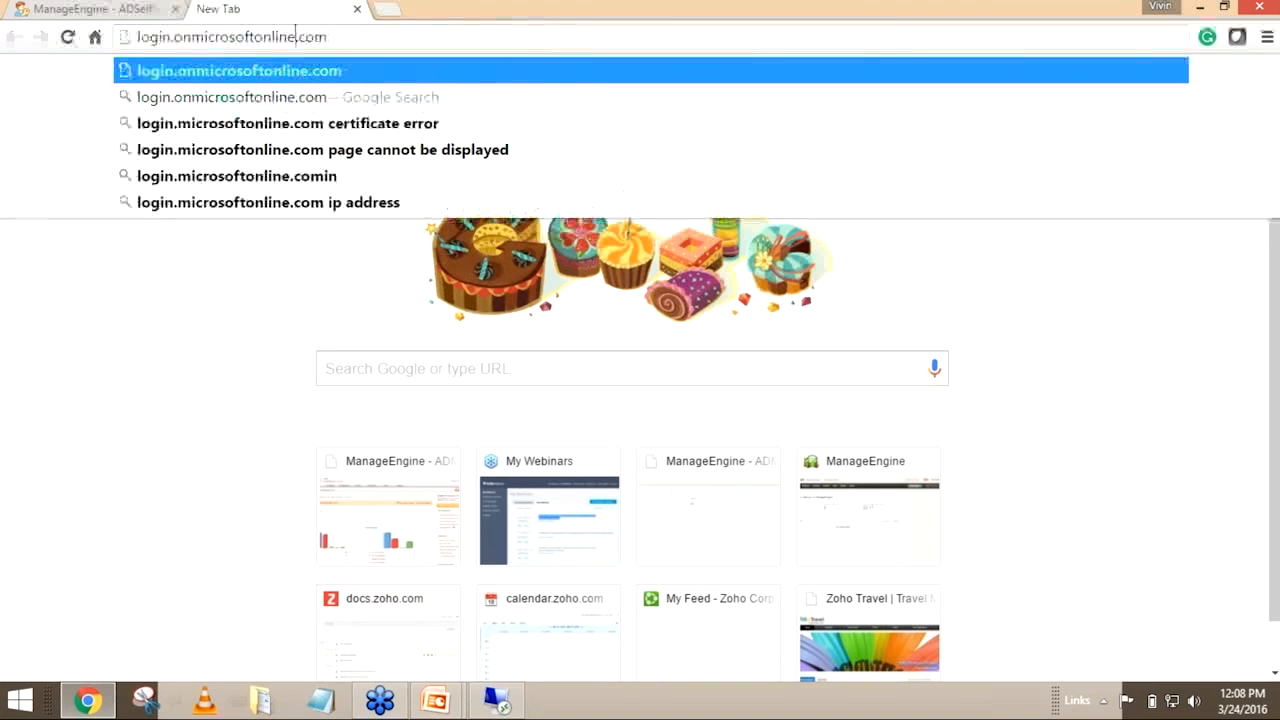
{"action": "key", "text": "Left"}
{"action": "key", "text": "Left"}
{"action": "key", "text": "Left"}
{"action": "key", "text": "Left"}
{"action": "key", "text": "Left"}
{"action": "key", "text": "Left"}
{"action": "key", "text": "Left"}
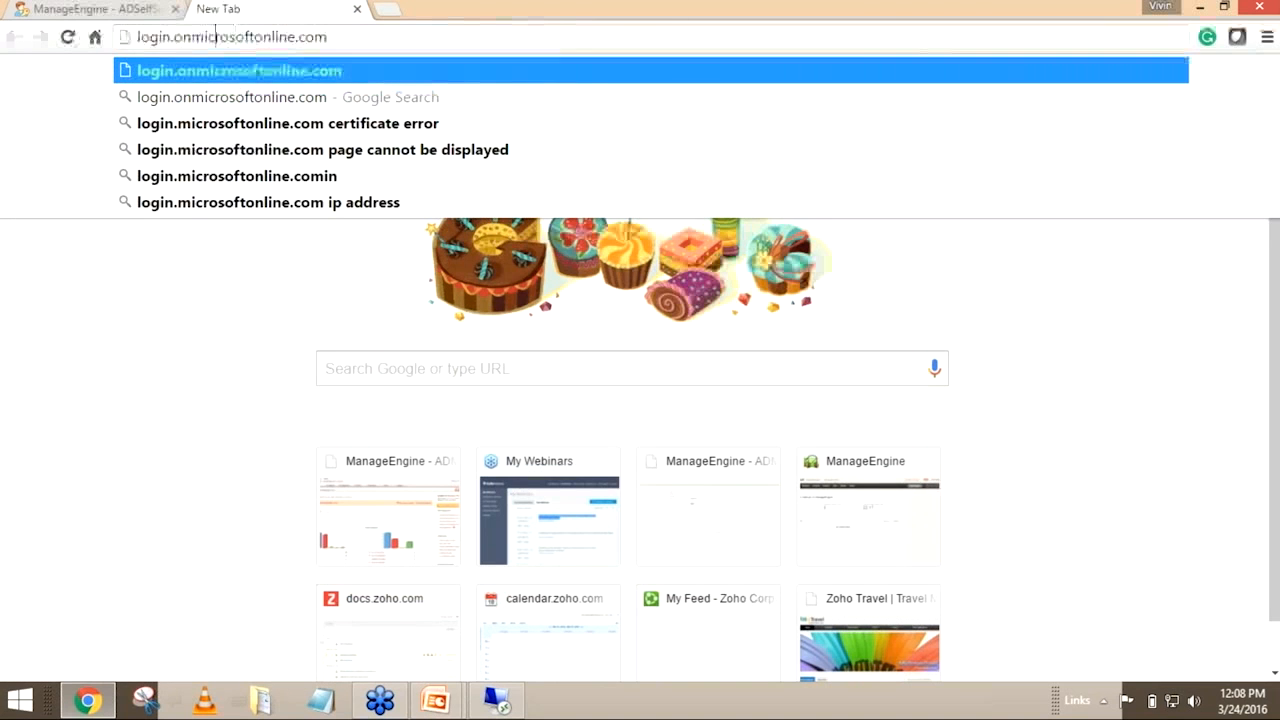
{"action": "key", "text": "BackSpace"}
{"action": "key", "text": "BackSpace"}
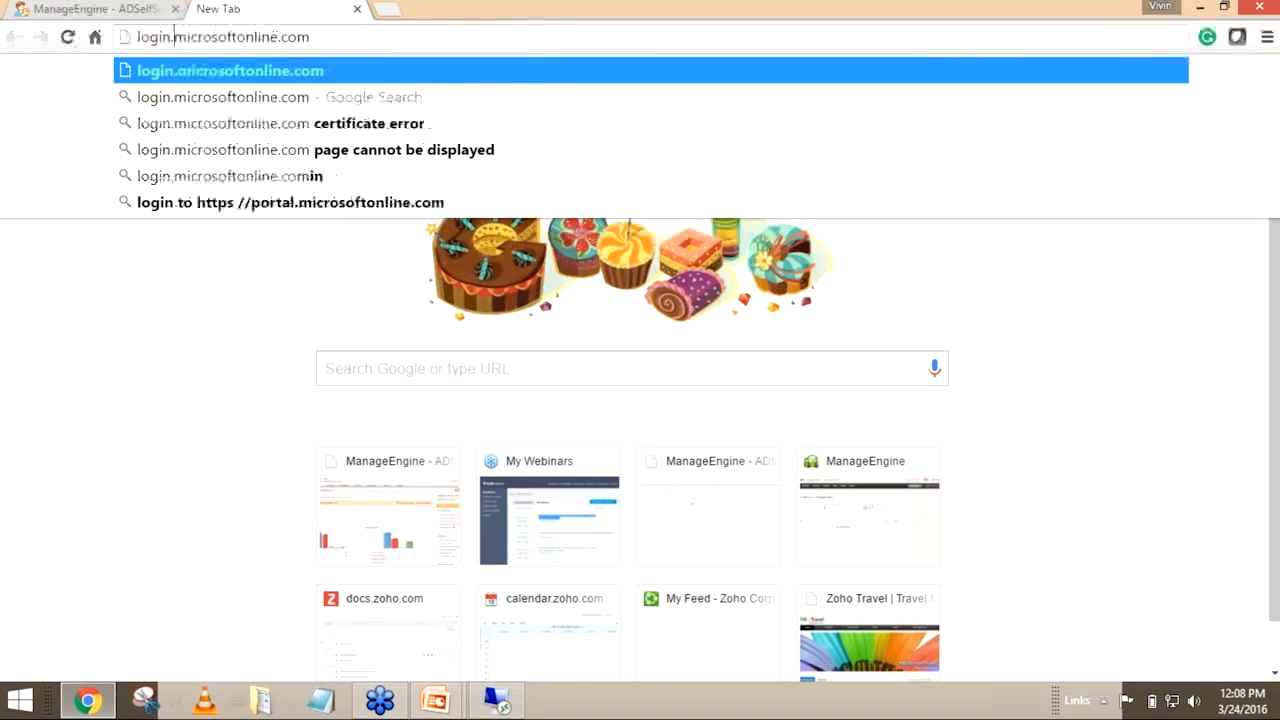
{"action": "key", "text": "Return"}
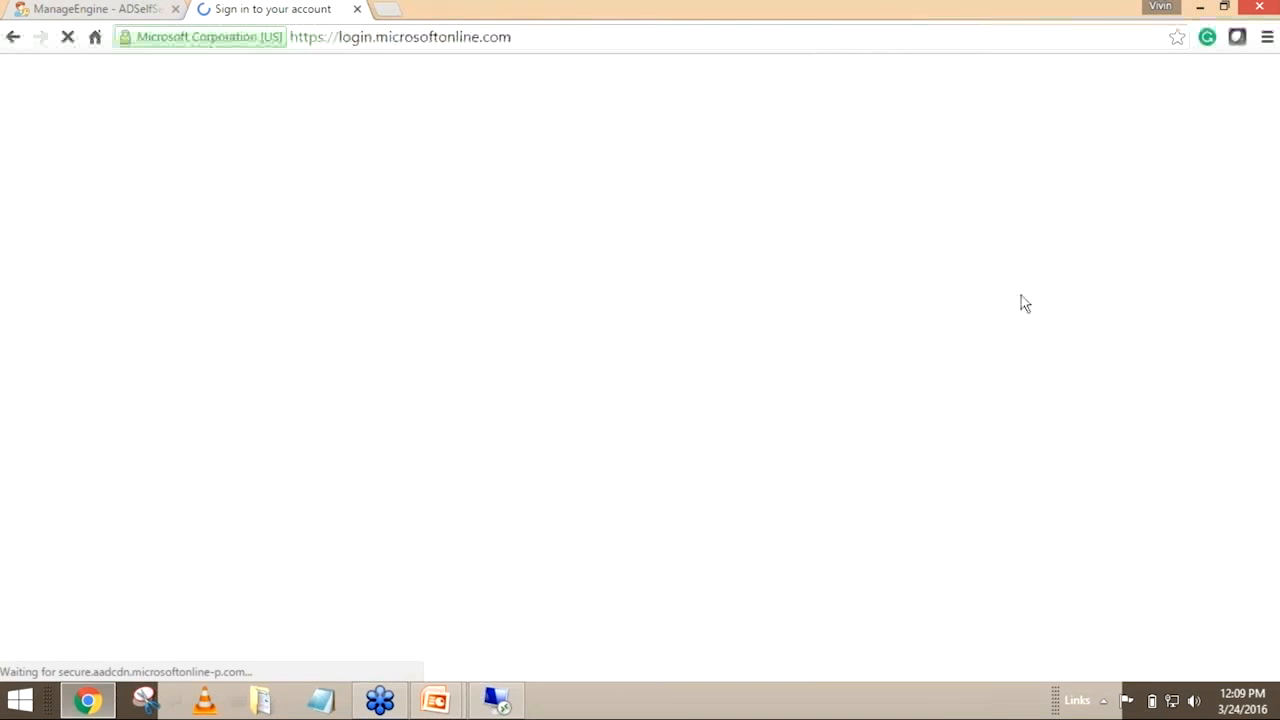
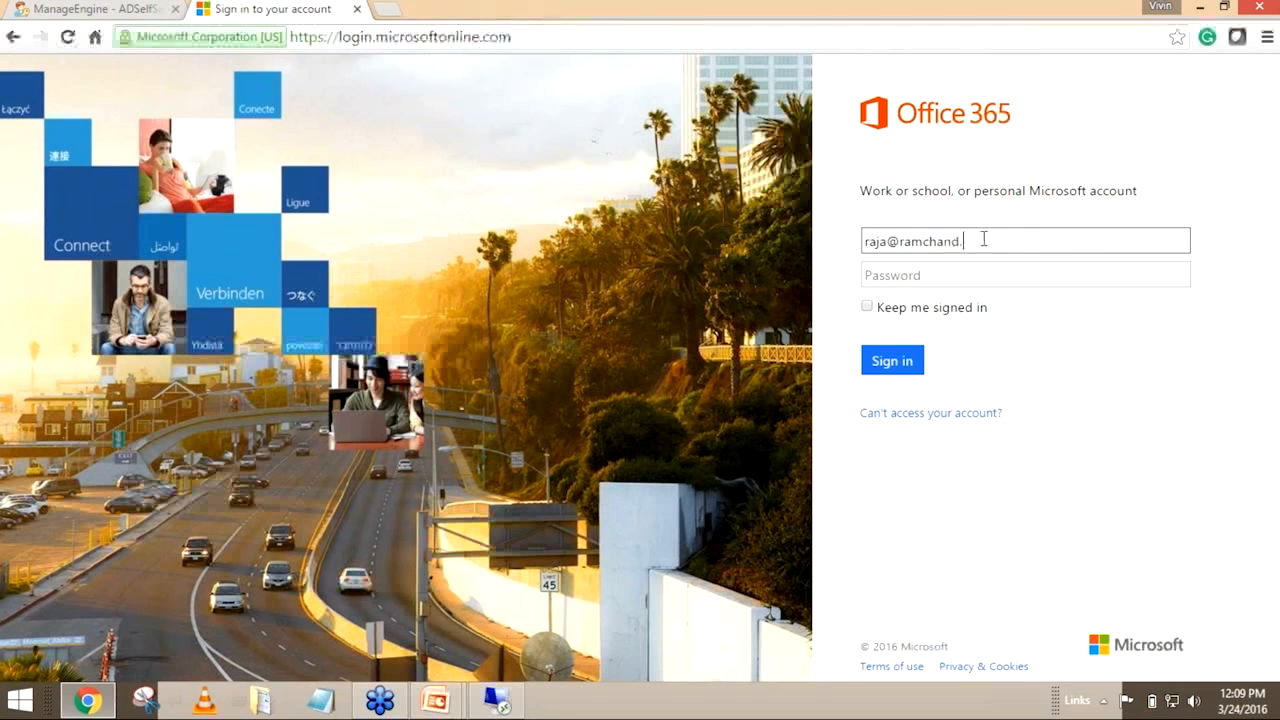
Sign in to Office 365 with the domain user's e-mail and new password, and save the login in the browser
{"action": "key", "text": "Tab"}
{"action": "type", "text": "••••••••"}
{"action": "key", "text": "Return"}
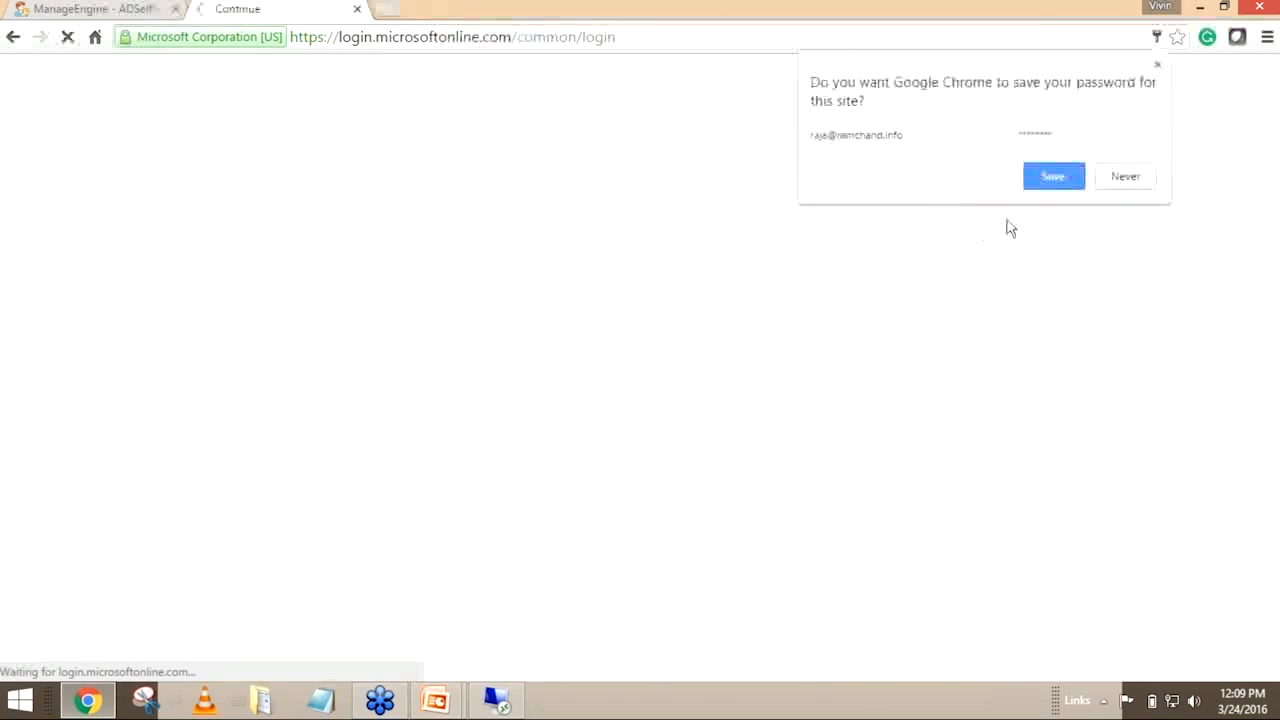
{"action": "left_click", "coordinate": [1040, 178]}
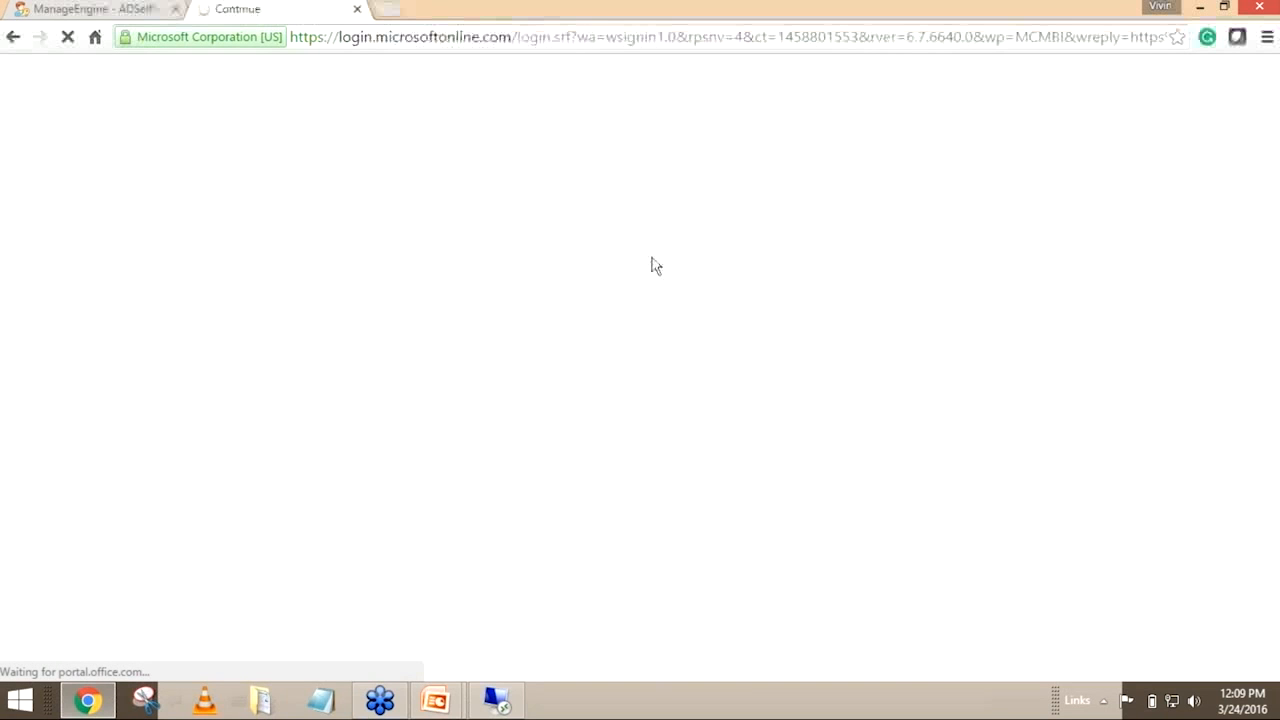
Sign out of ADSelfService Plus and start a forgotten-password reset for the domain user in VDSTESTING
{"action": "left_click", "coordinate": [94, 9]}
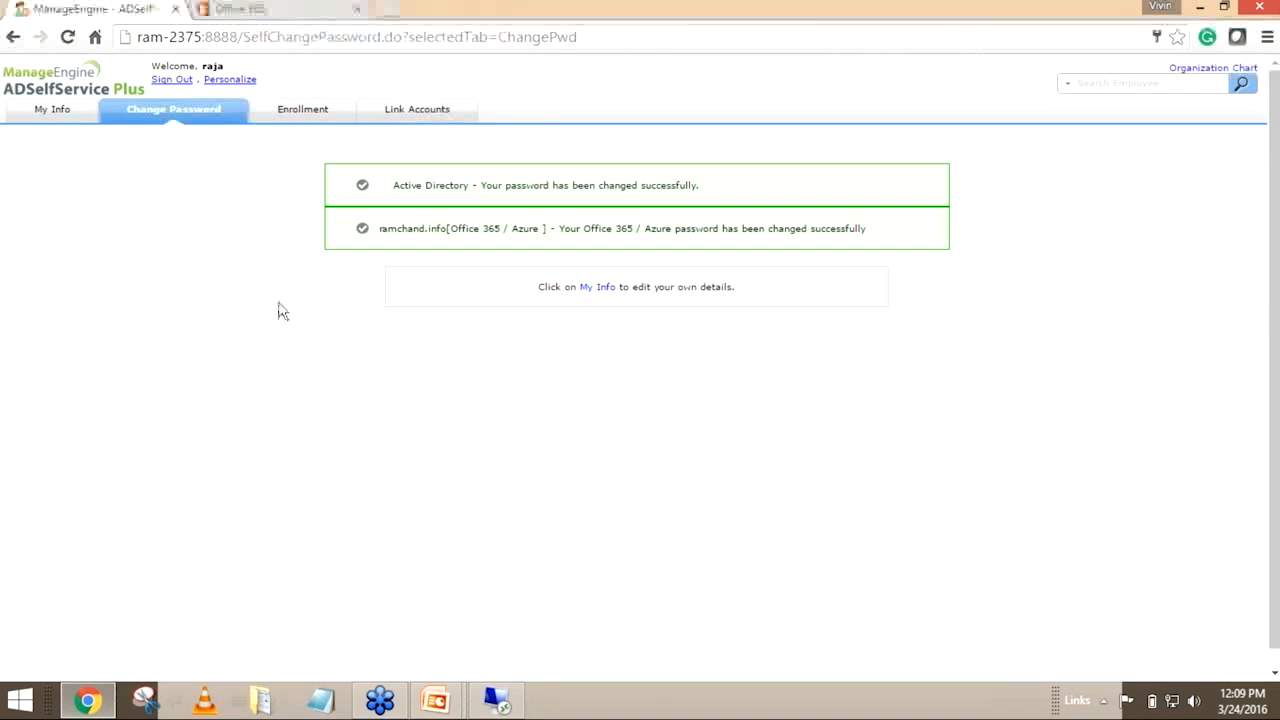
{"action": "left_click", "coordinate": [173, 80]}
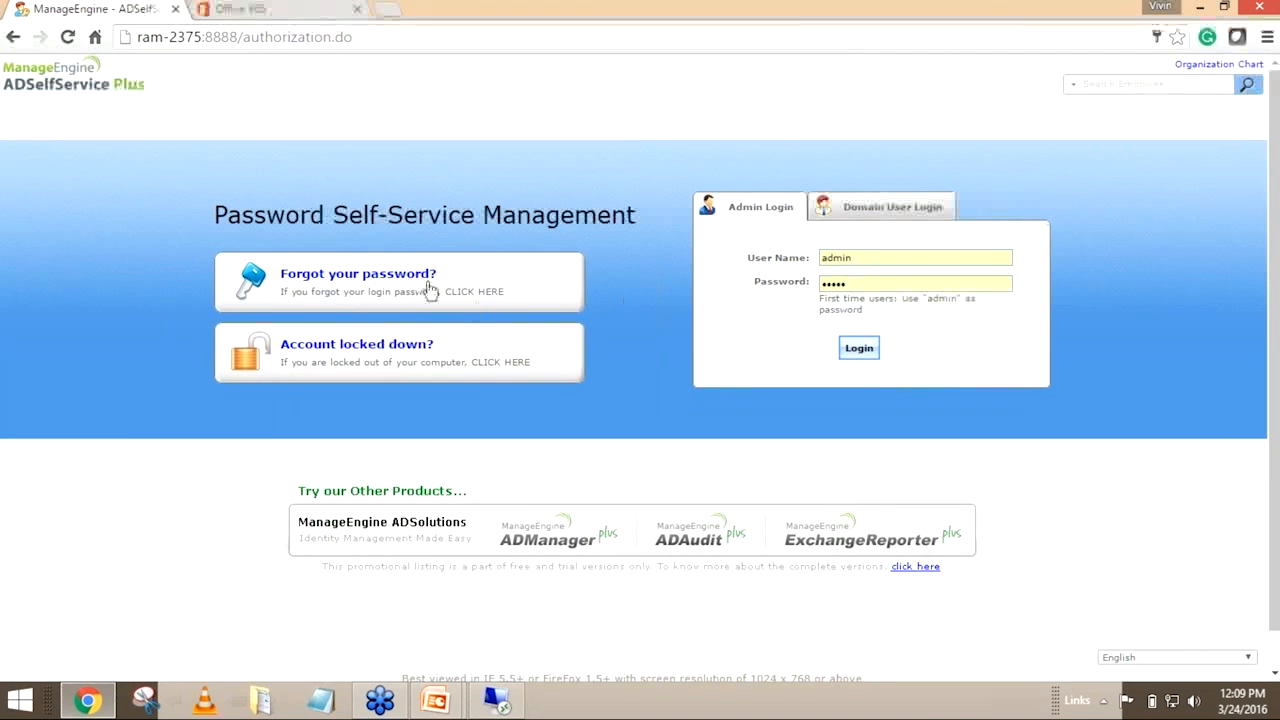
{"action": "left_click", "coordinate": [390, 276]}
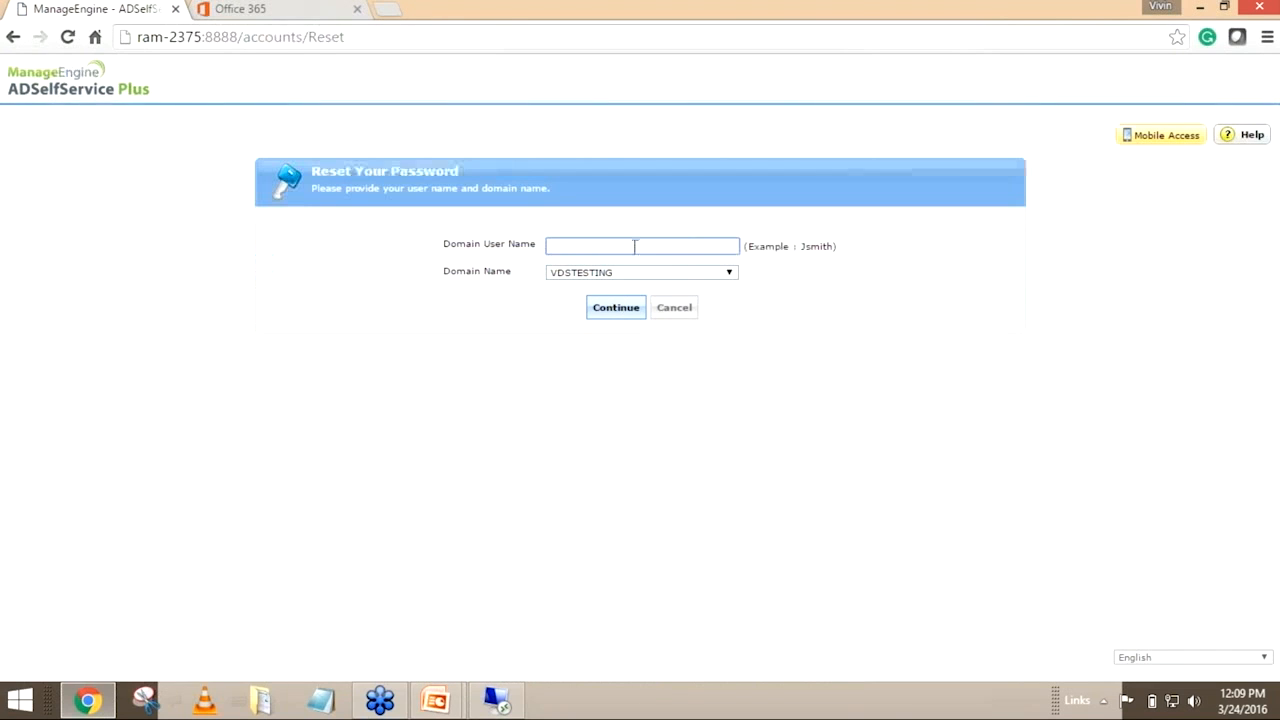
{"action": "left_click", "coordinate": [634, 246]}
{"action": "type", "text": "raja"}
{"action": "left_click", "coordinate": [600, 312]}
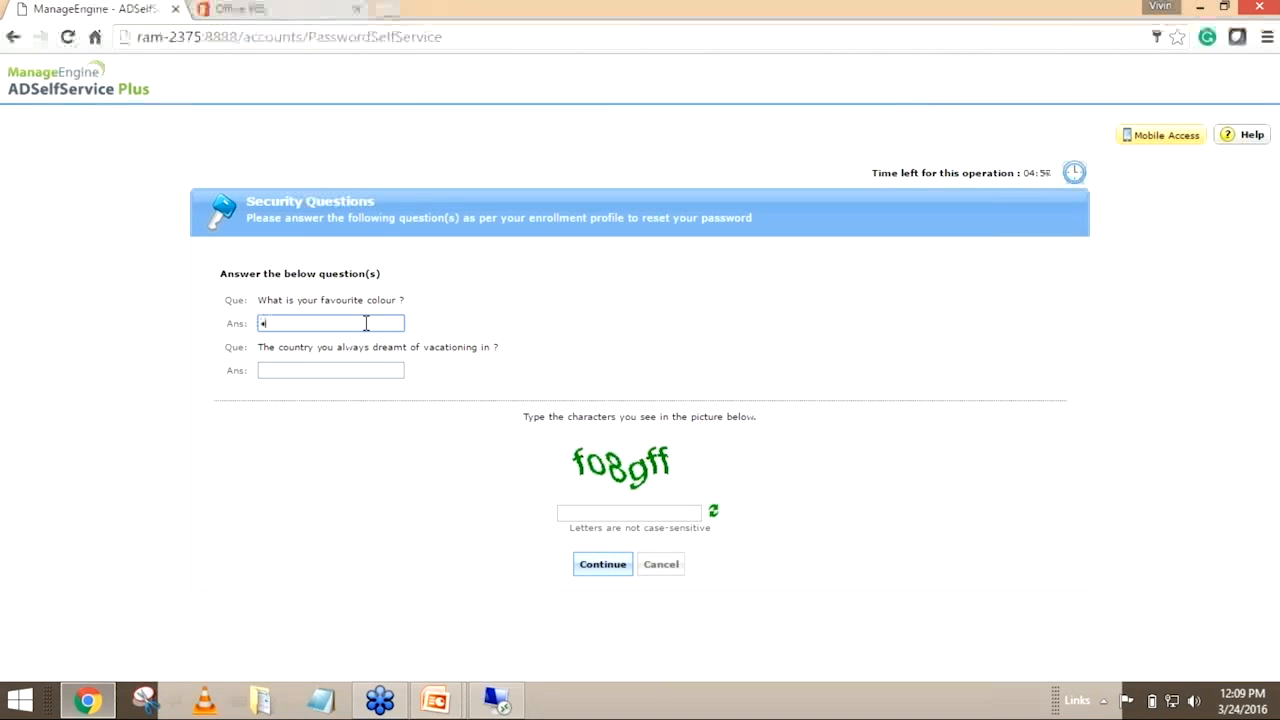
Answer the two enrollment security questions, fill in the CAPTCHA characters and continue to the password reset form
{"action": "type", "text": "n"}
{"action": "key", "text": "Tab"}
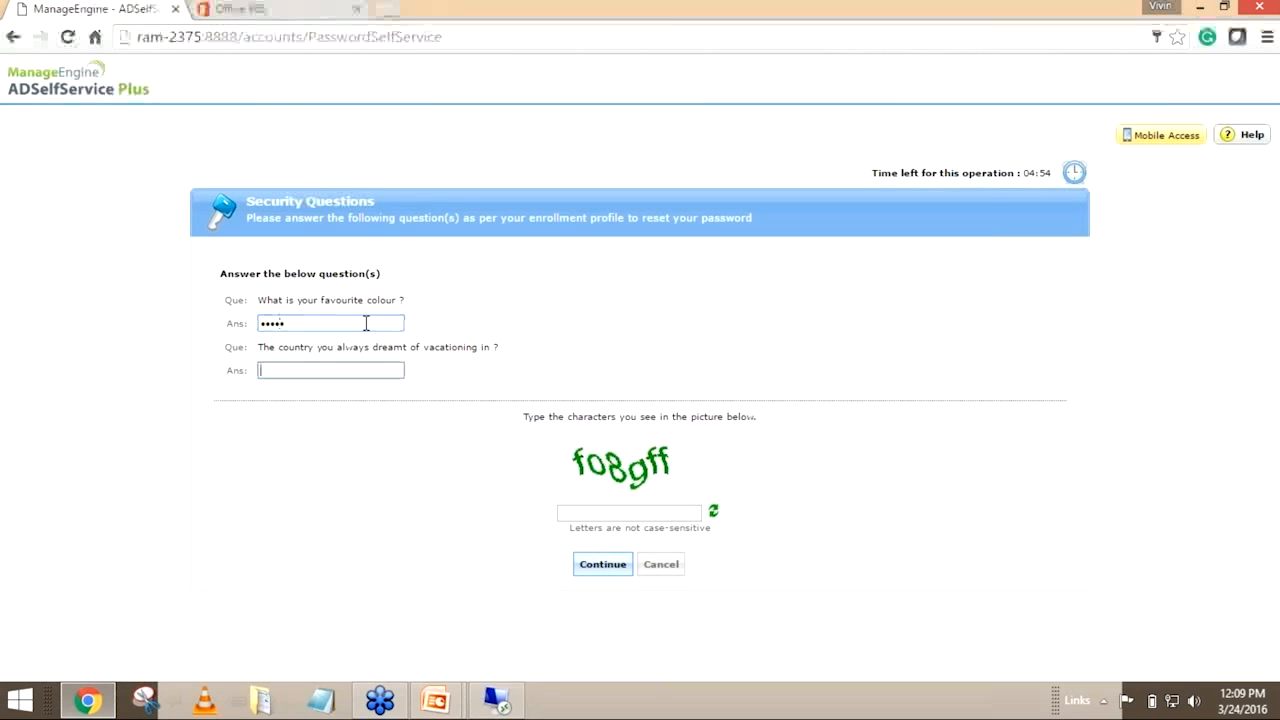
{"action": "type", "text": "•••••"}
{"action": "left_click", "coordinate": [588, 513]}
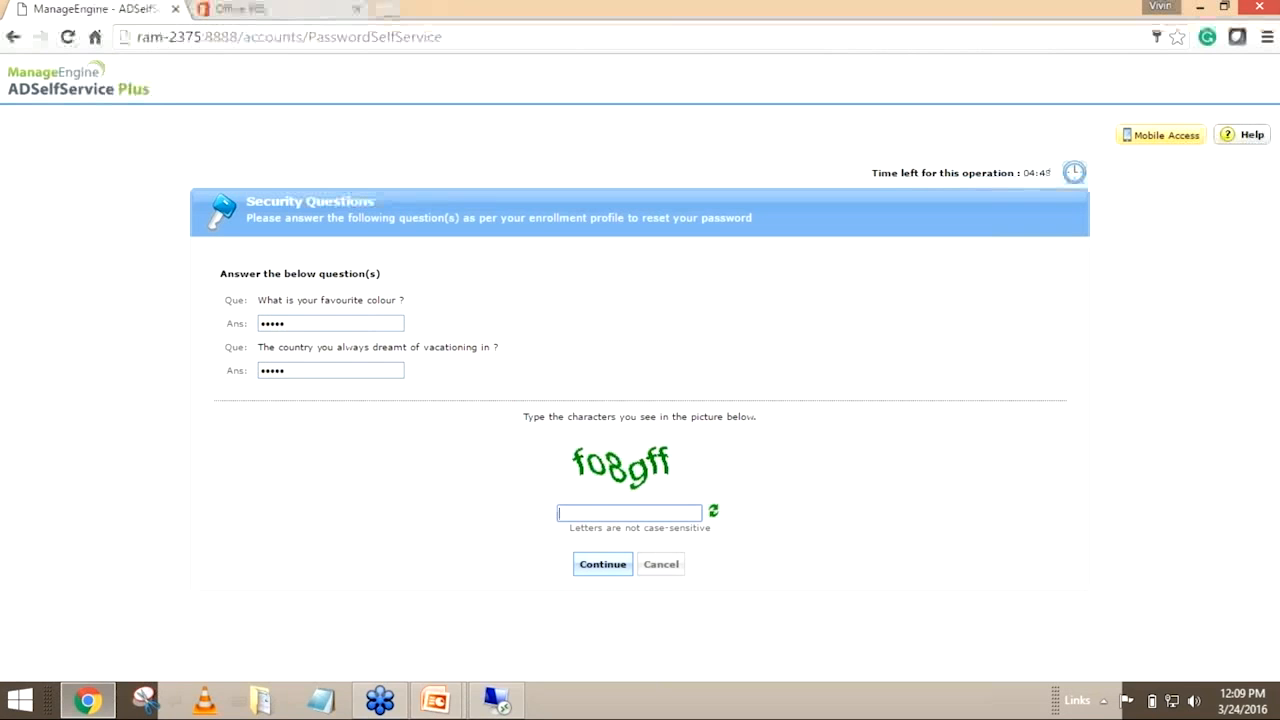
{"action": "type", "text": "fo8gff"}
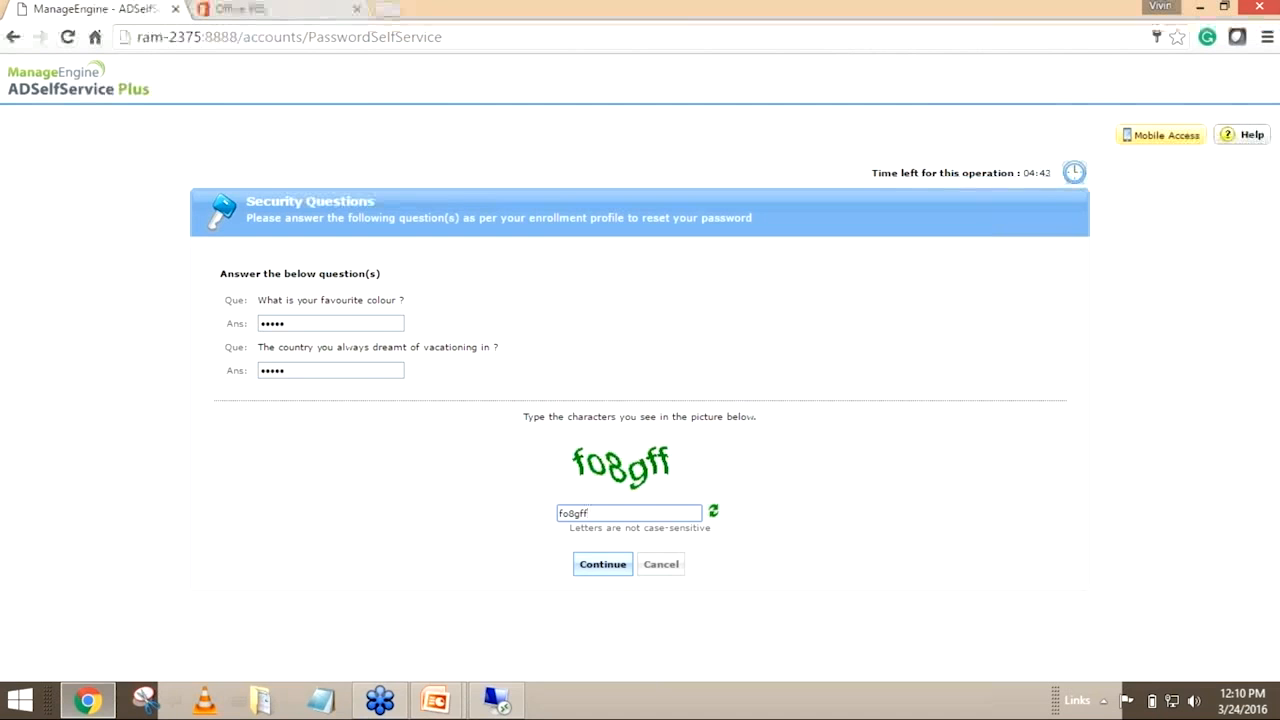
{"action": "left_click", "coordinate": [606, 564]}
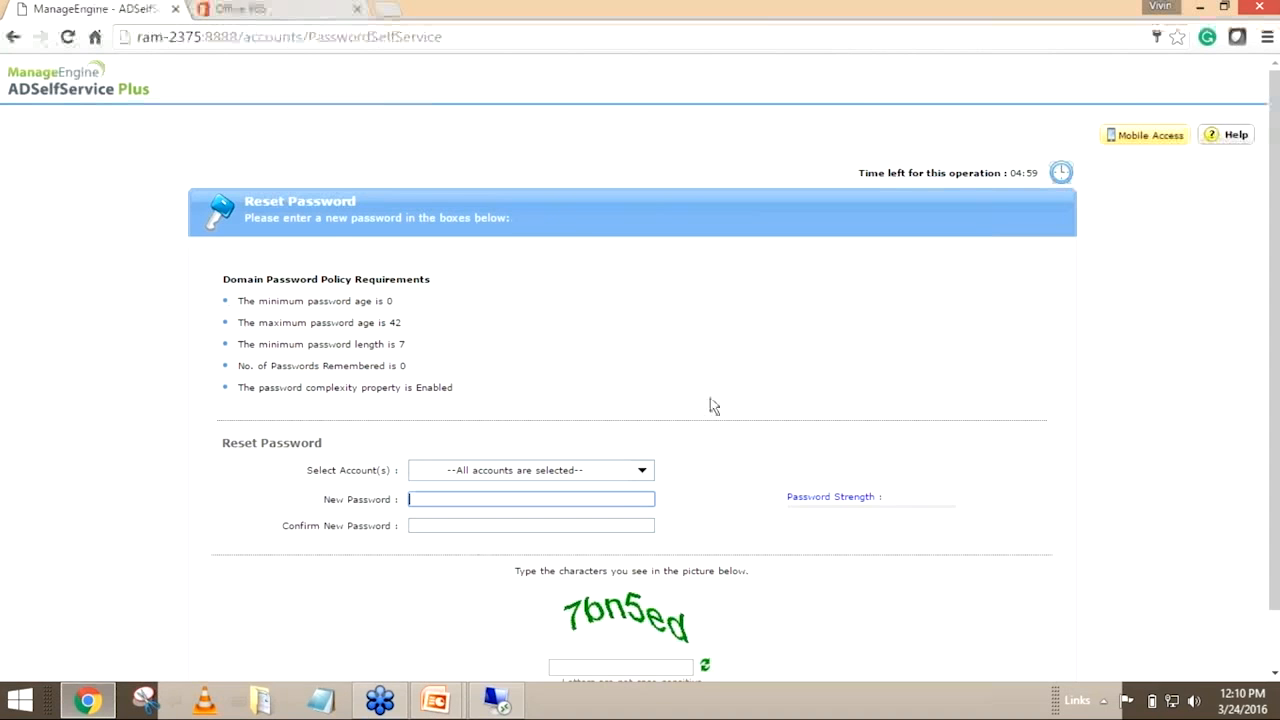
Check the accounts included in the reset, toggling the linked Office 365 account off and back on
{"action": "scroll", "coordinate": [713, 405], "scroll_direction": "down", "scroll_amount": 1}
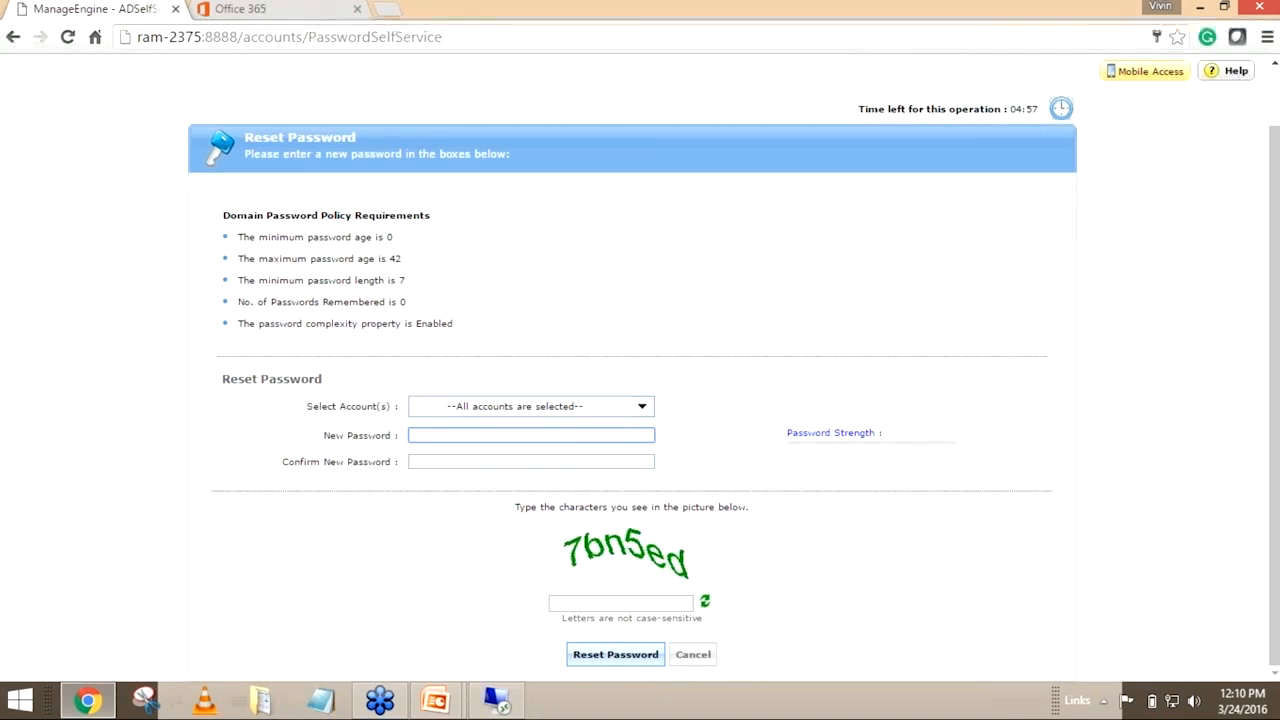
{"action": "left_click", "coordinate": [649, 410]}
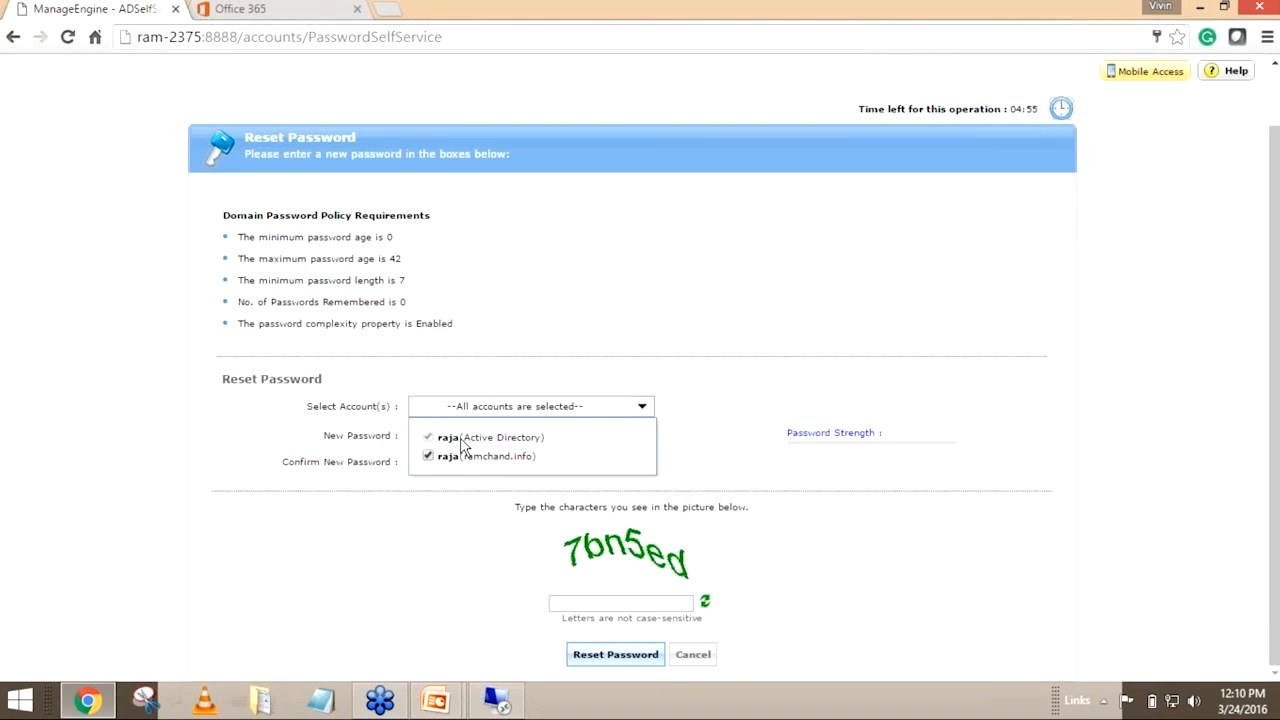
{"action": "left_click", "coordinate": [428, 456]}
{"action": "left_click", "coordinate": [428, 457]}
Enter and confirm the new password for all selected accounts
{"action": "left_click", "coordinate": [441, 436]}
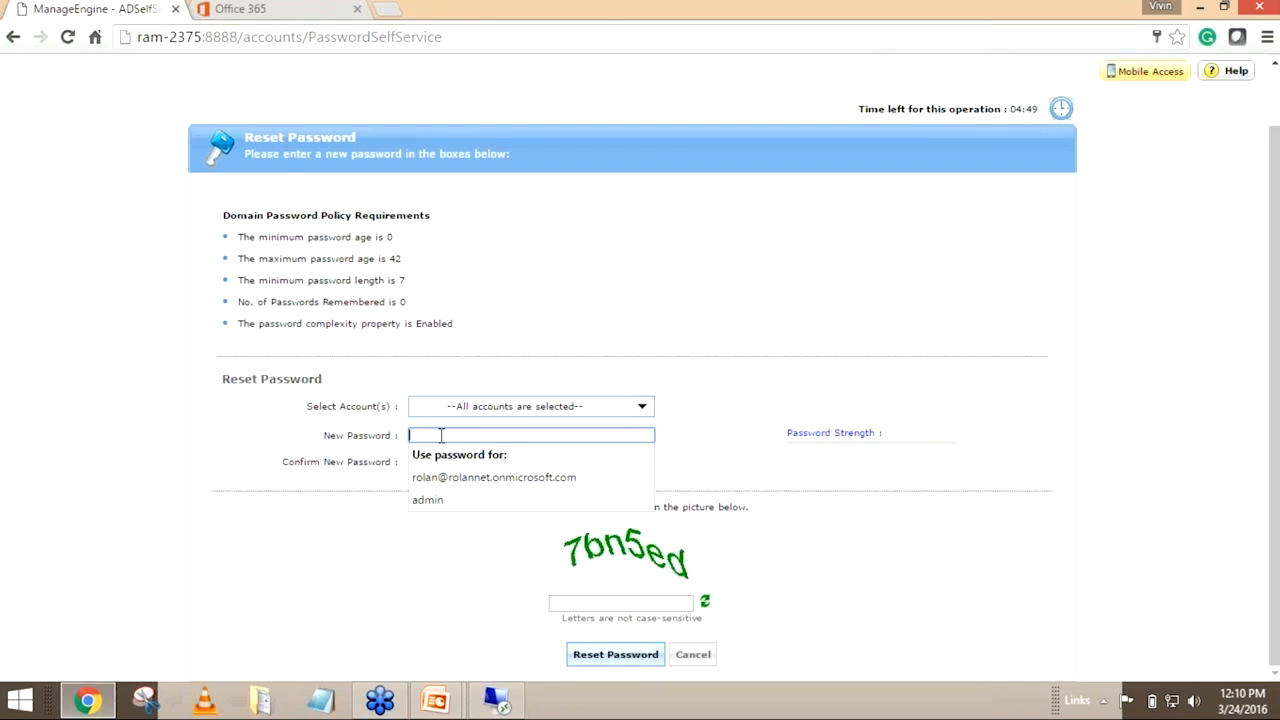
{"action": "type", "text": "••"}
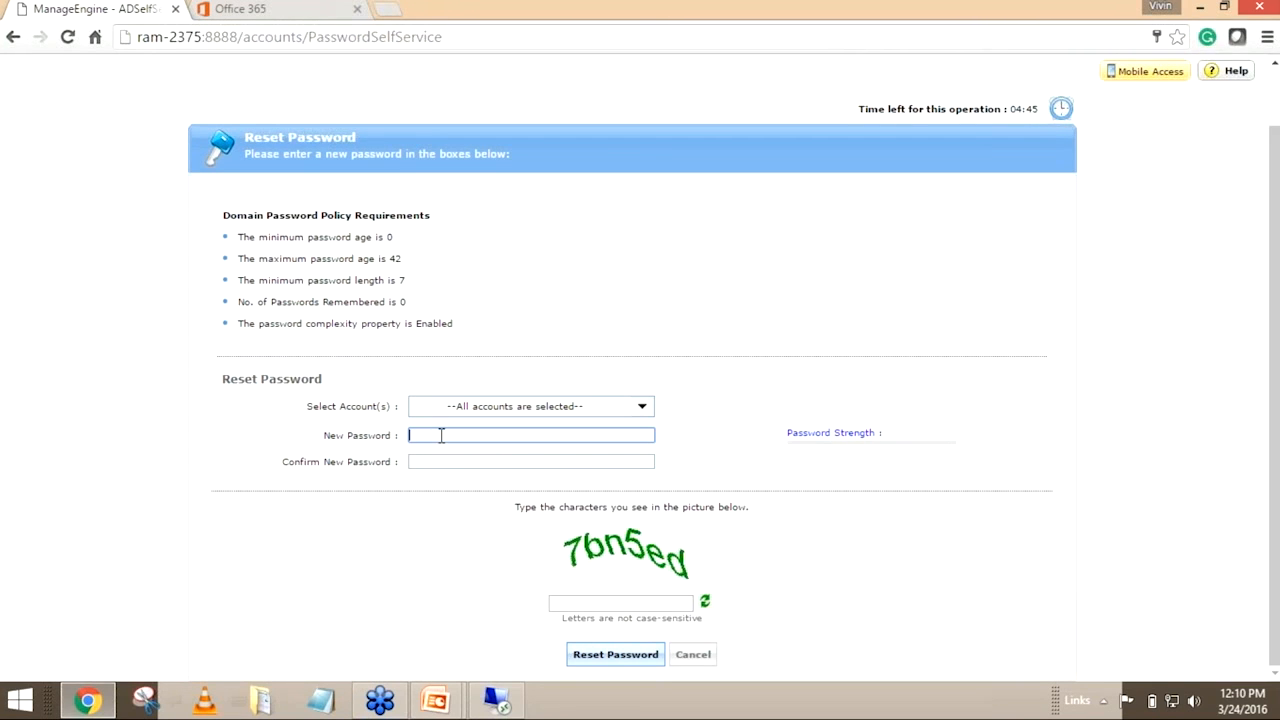
{"action": "type", "text": "••••••••"}
{"action": "key", "text": "Tab"}
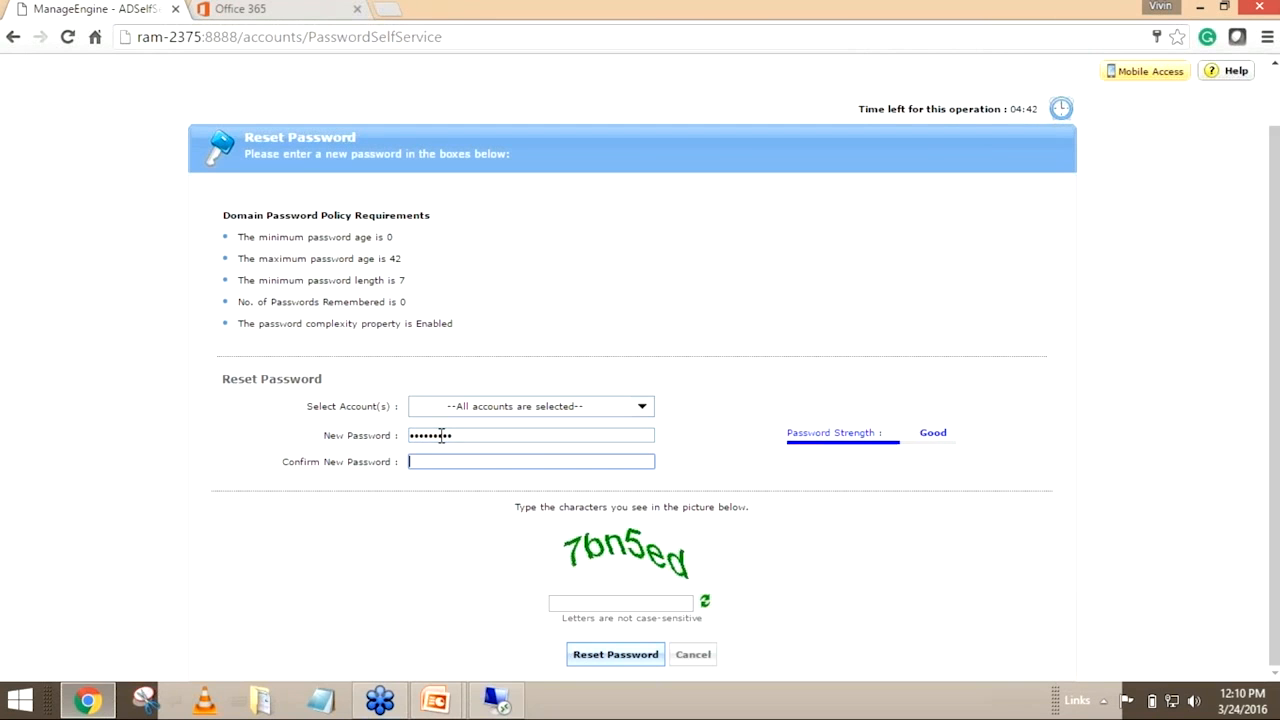
{"action": "type", "text": "•••••••••"}
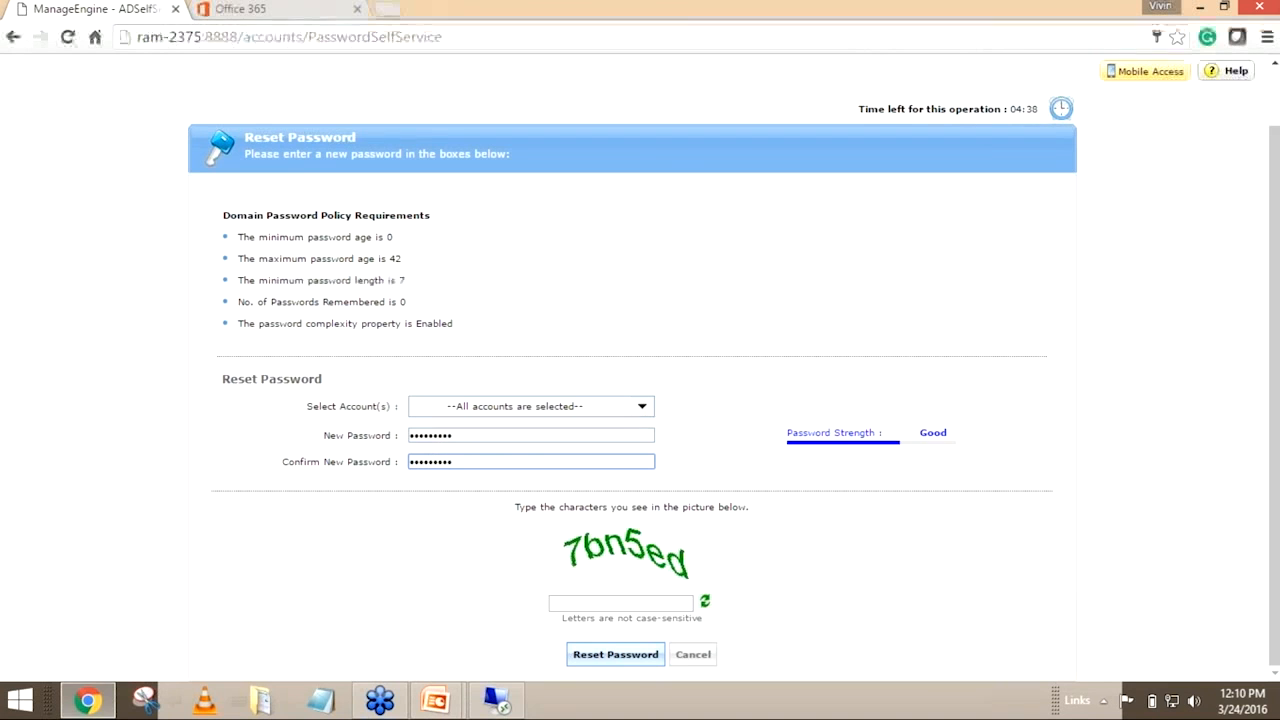
Fill in the CAPTCHA characters and submit the password reset
{"action": "left_click", "coordinate": [631, 603]}
{"action": "type", "text": "7bn5ed"}
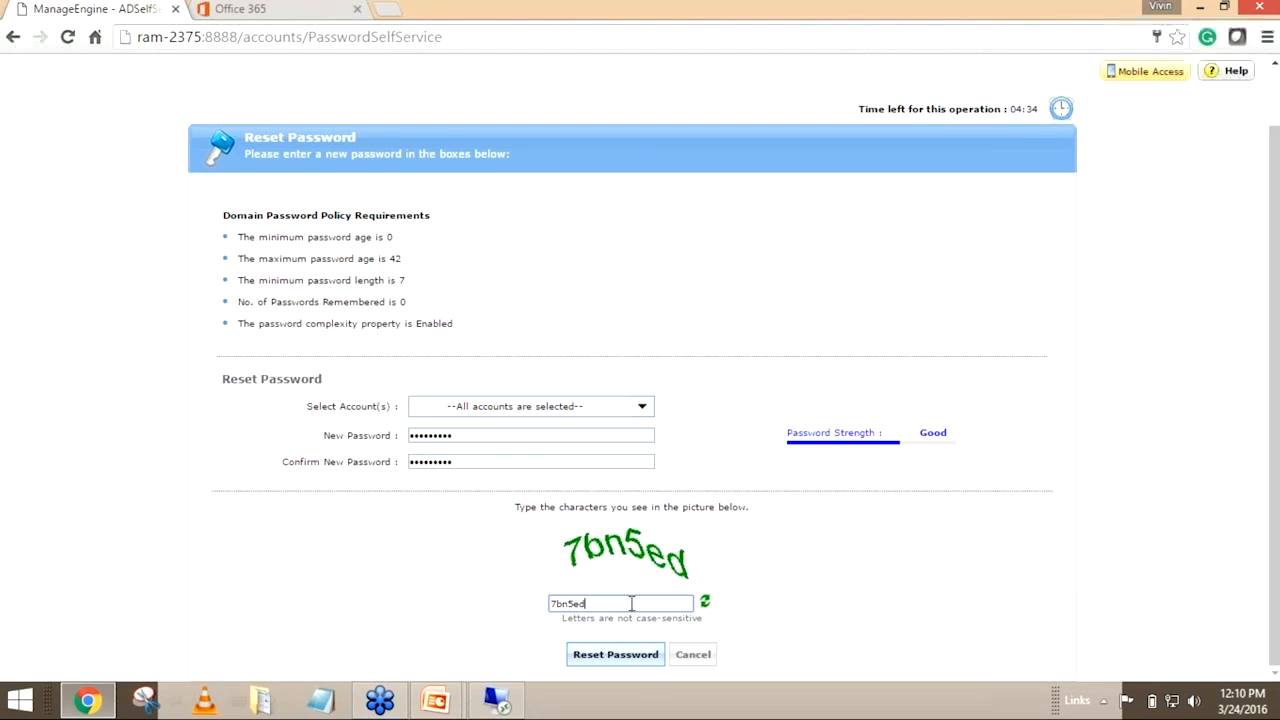
{"action": "left_click", "coordinate": [624, 656]}
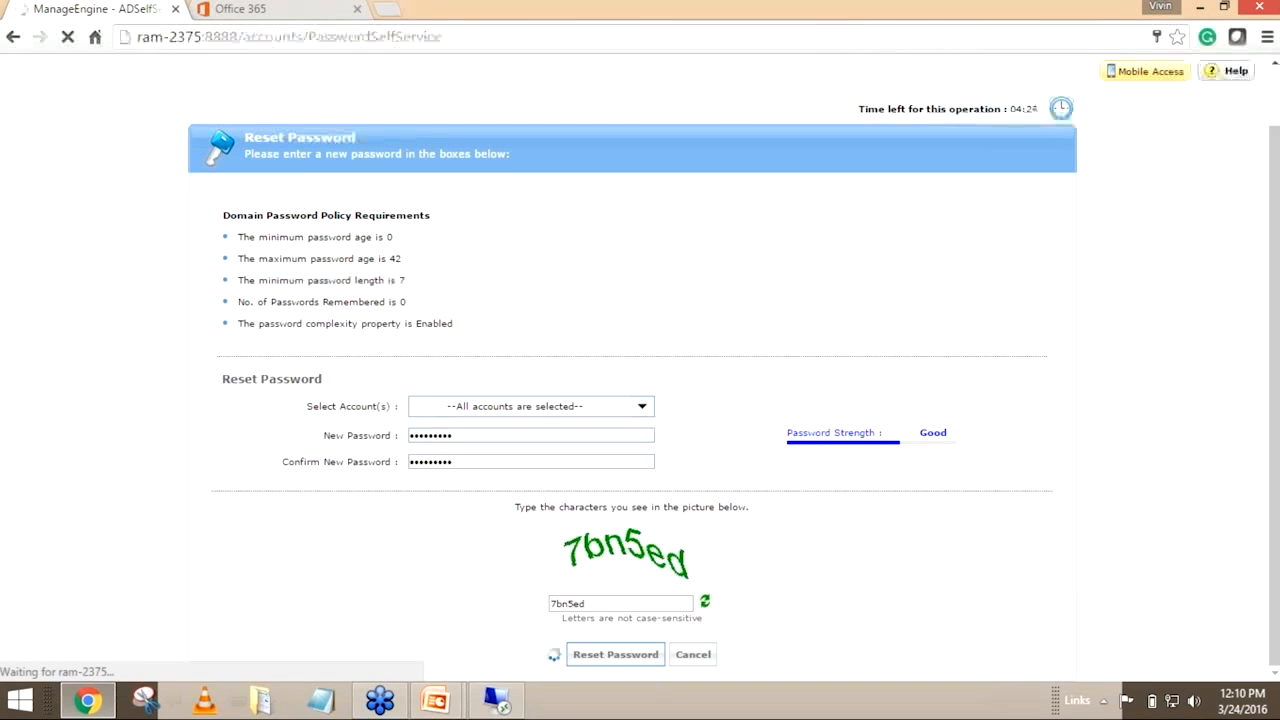
{"action": "left_click_drag", "start_coordinate": [858, 110], "coordinate": [956, 100]}
{"action": "left_click", "coordinate": [897, 247]}
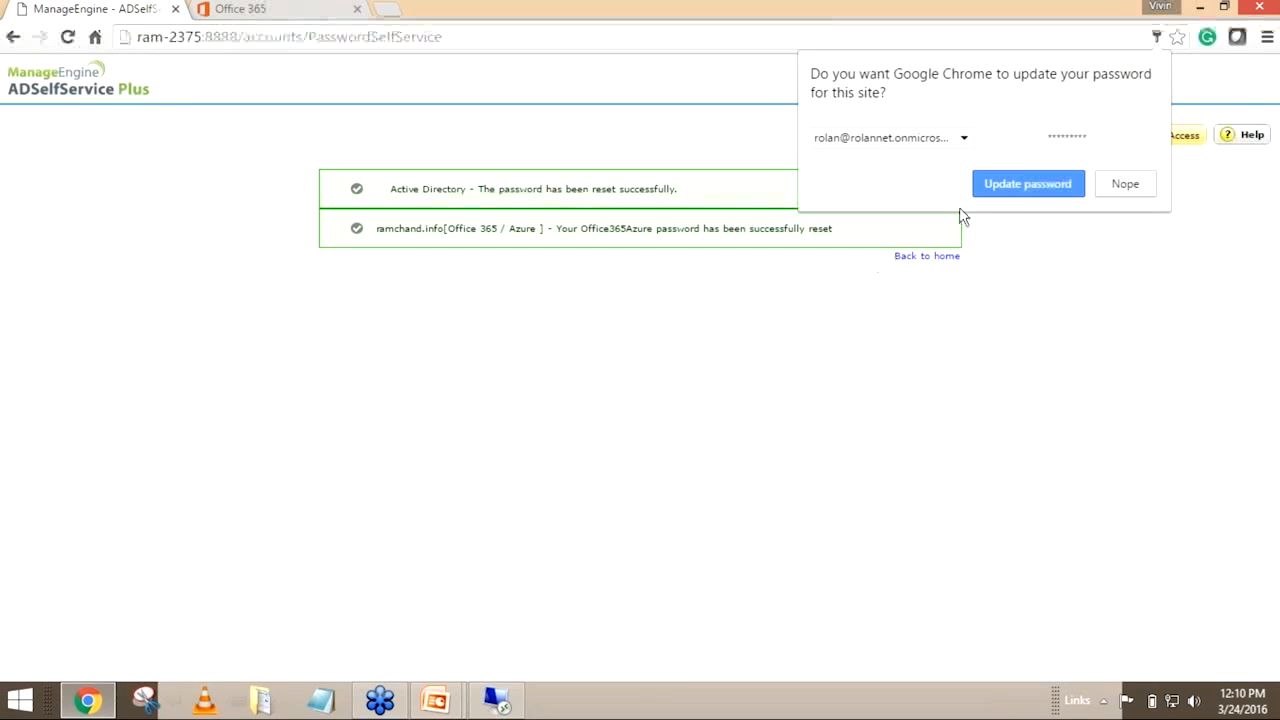
Update the browser's saved password, and return to the home page after reviewing the Active Directory and Office 365 / Azure reset results
{"action": "left_click", "coordinate": [1016, 190]}
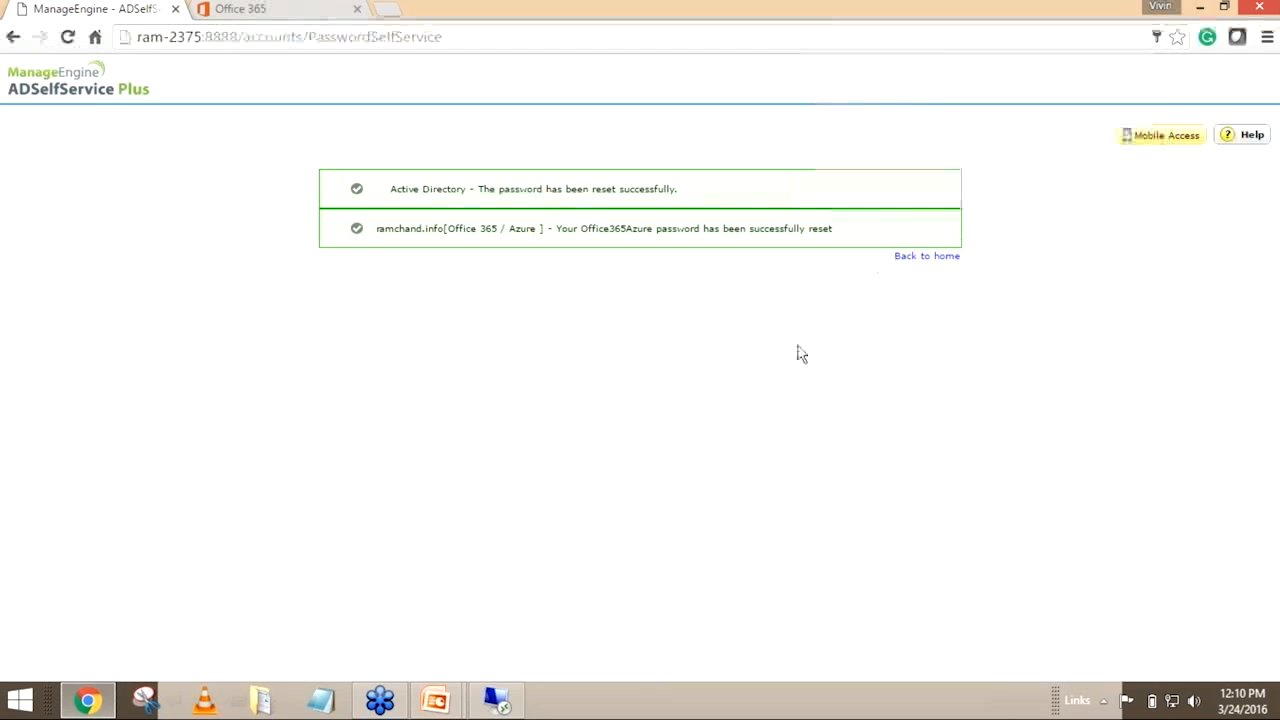
{"action": "left_click_drag", "start_coordinate": [391, 189], "coordinate": [669, 189]}
{"action": "left_click_drag", "start_coordinate": [453, 228], "coordinate": [543, 237]}
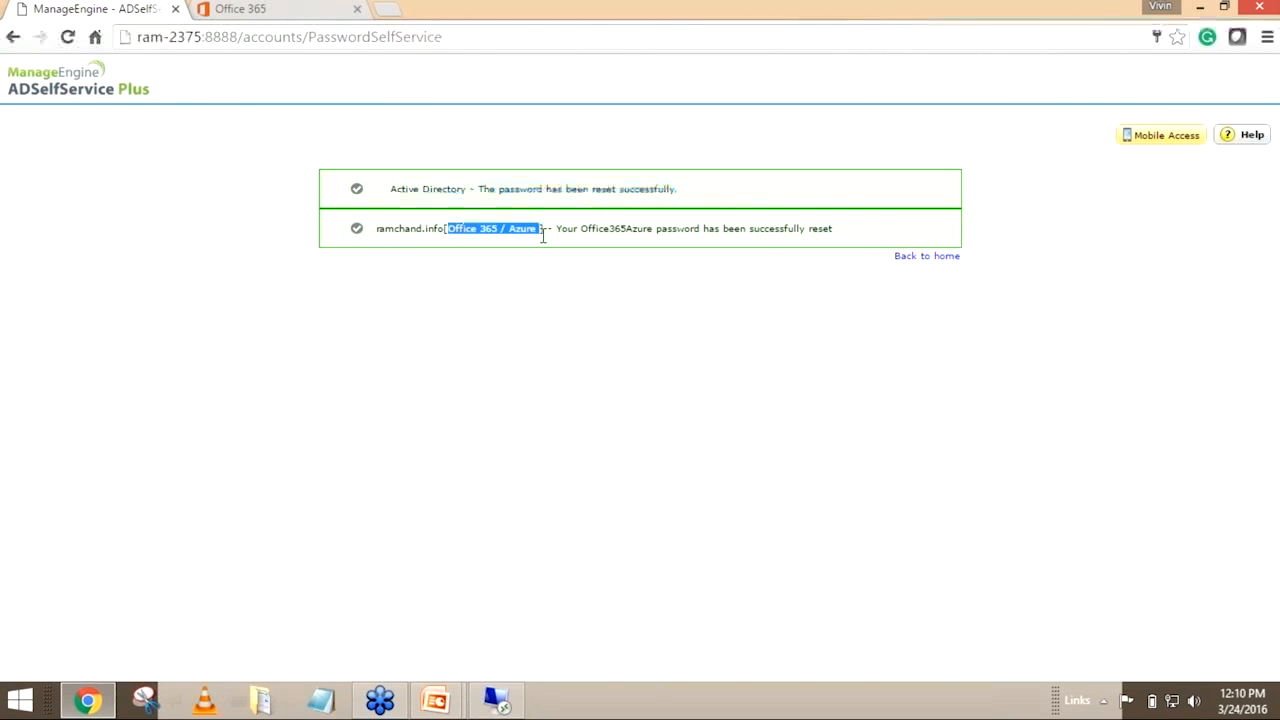
{"action": "left_click", "coordinate": [906, 260]}
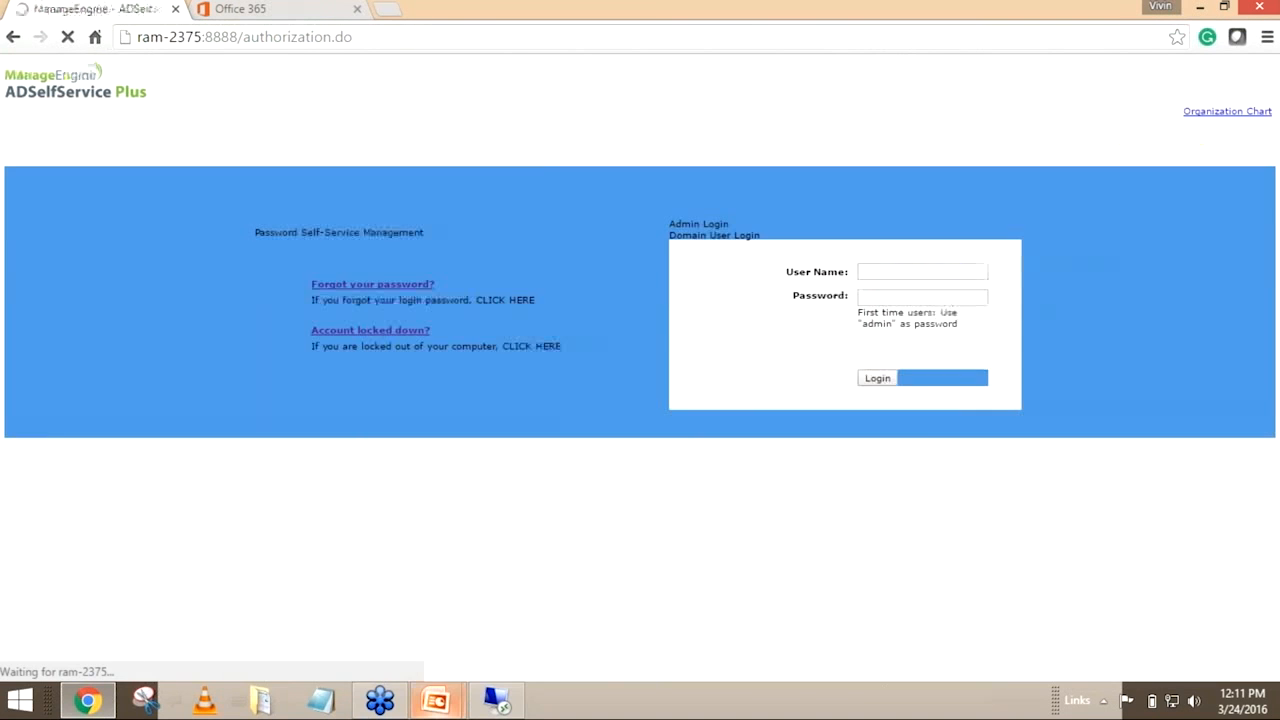
Switch to the PowerPoint slide show to review the Topics slide, and return to Google Chrome
{"action": "mouse_move", "coordinate": [435, 700]}
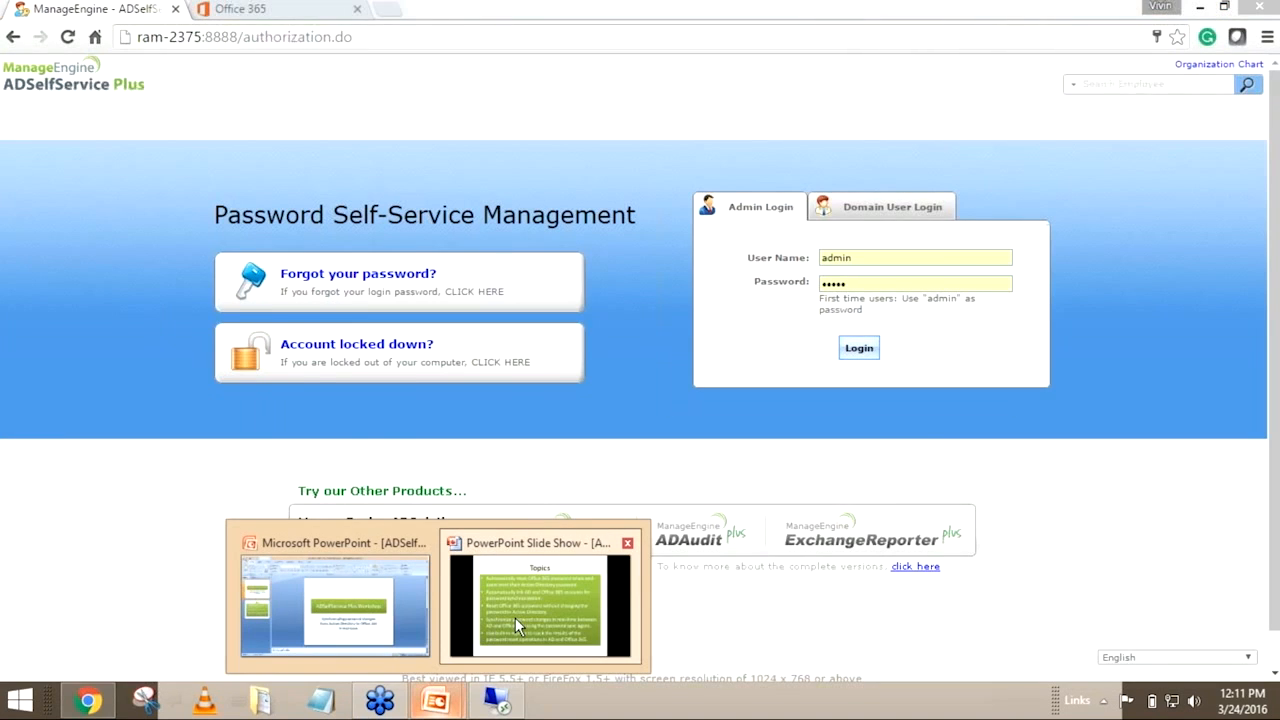
{"action": "left_click", "coordinate": [515, 617]}
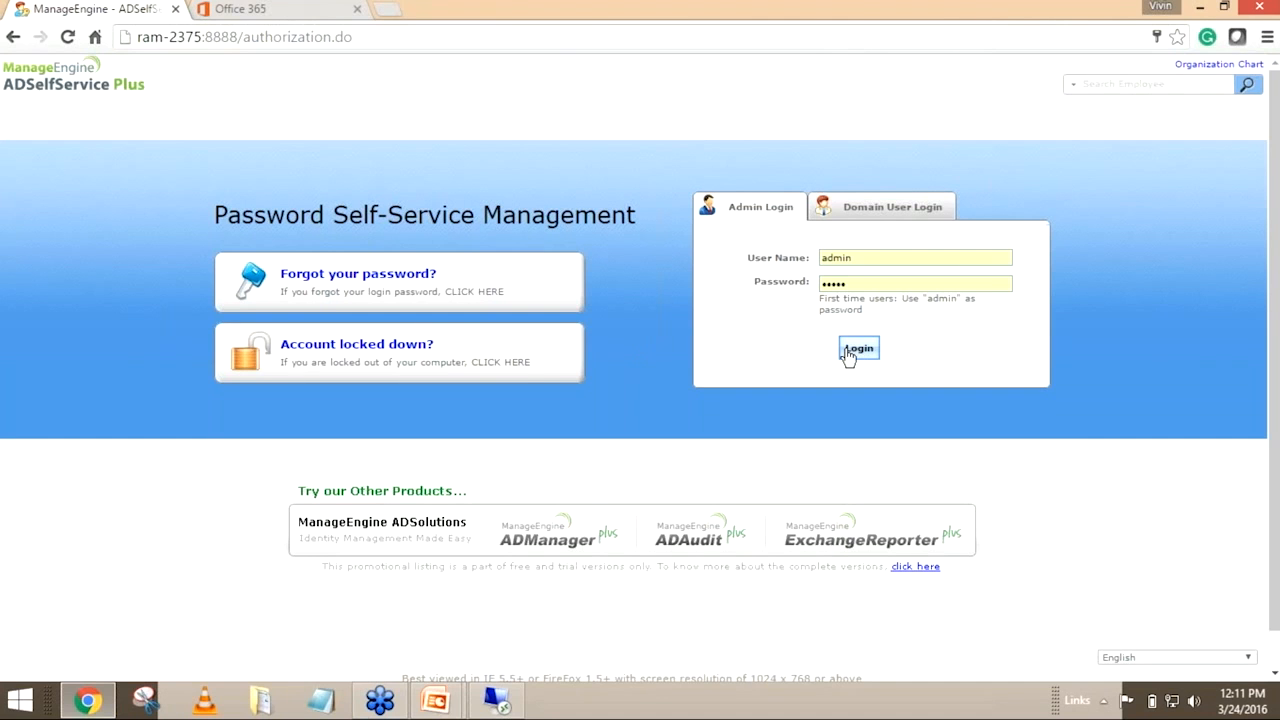
{"action": "key", "text": "alt+Tab"}
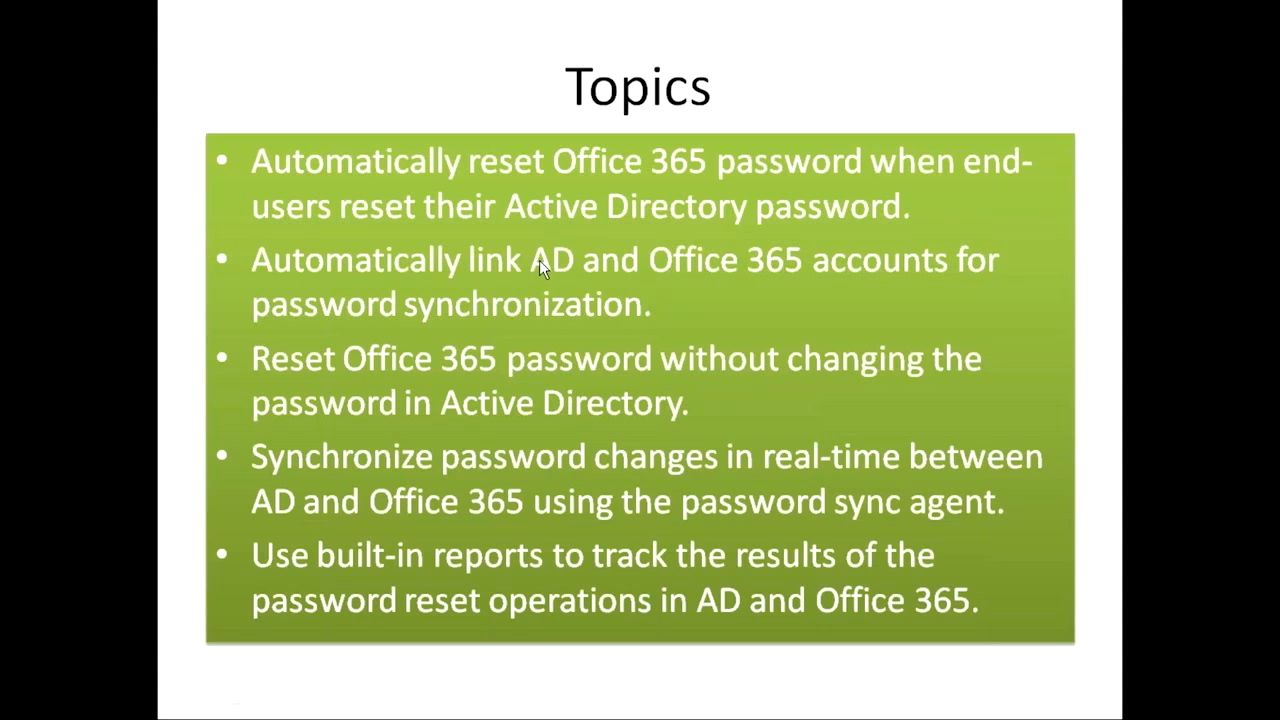
{"action": "key", "text": "alt+Tab"}
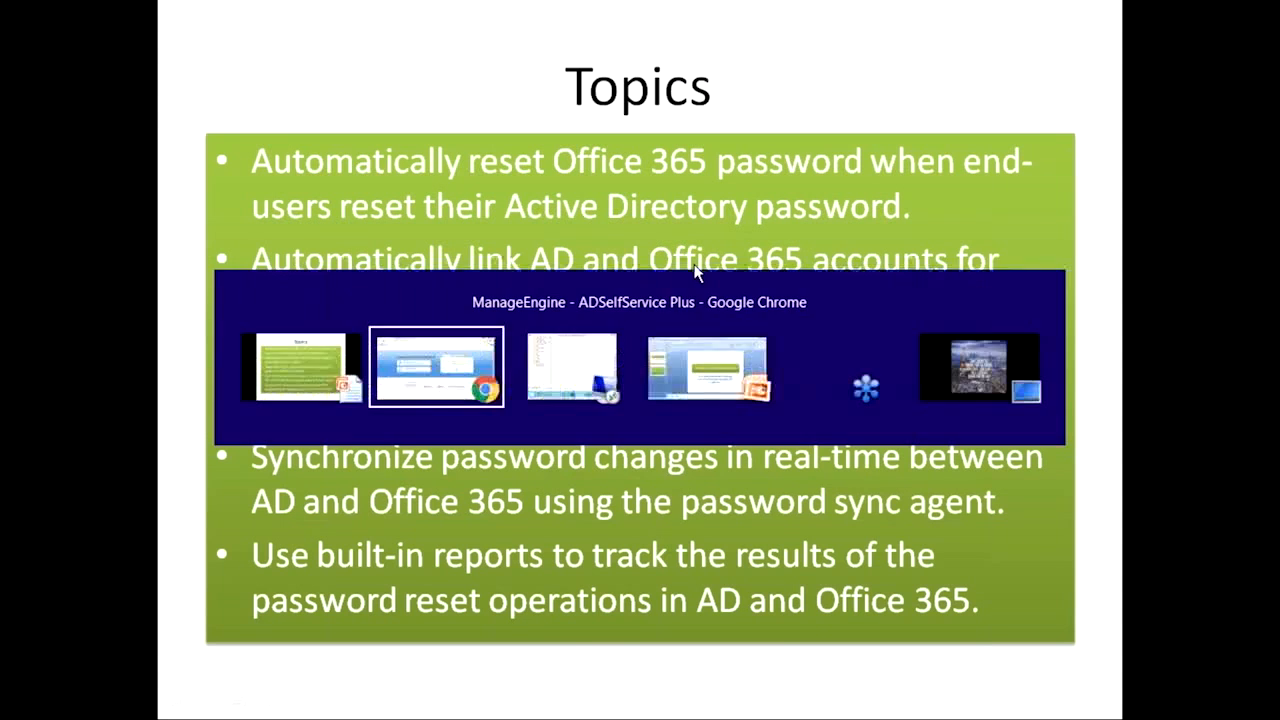
Log in to ADSelfService Plus as admin and check which account is signed in to Office 365
{"action": "left_click", "coordinate": [859, 348]}
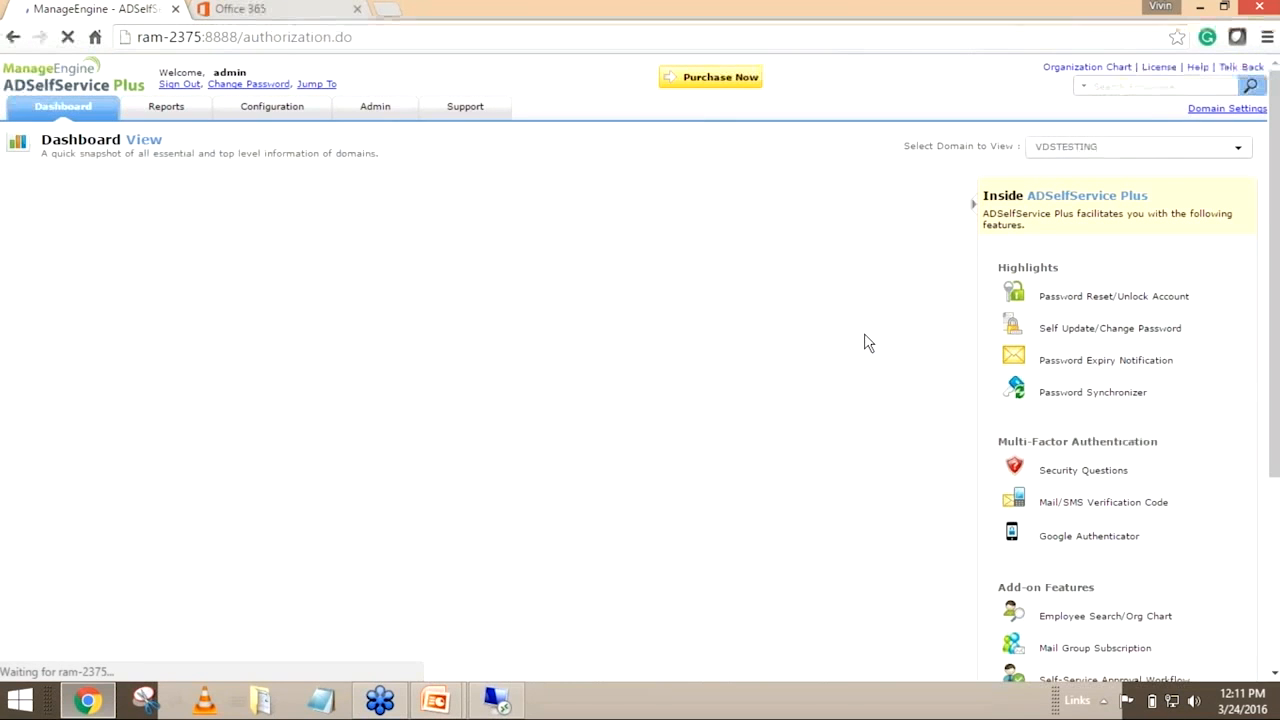
{"action": "left_click", "coordinate": [287, 8]}
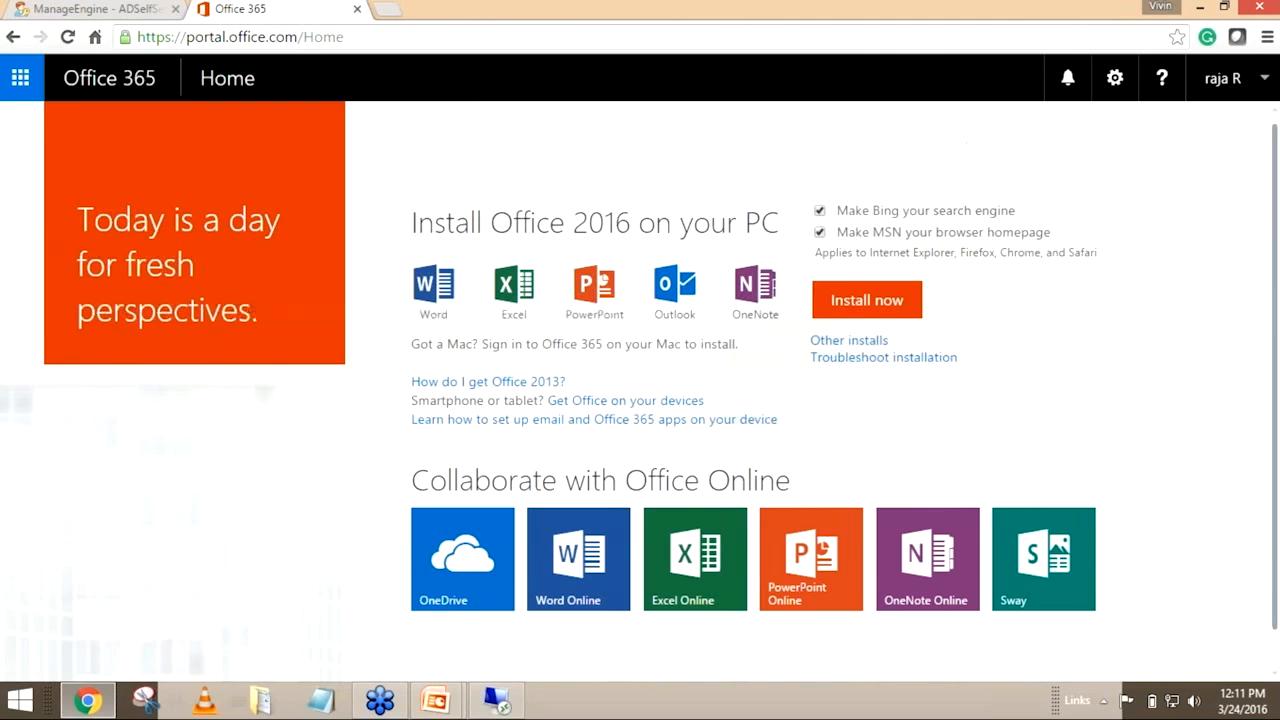
{"action": "left_click", "coordinate": [1210, 98]}
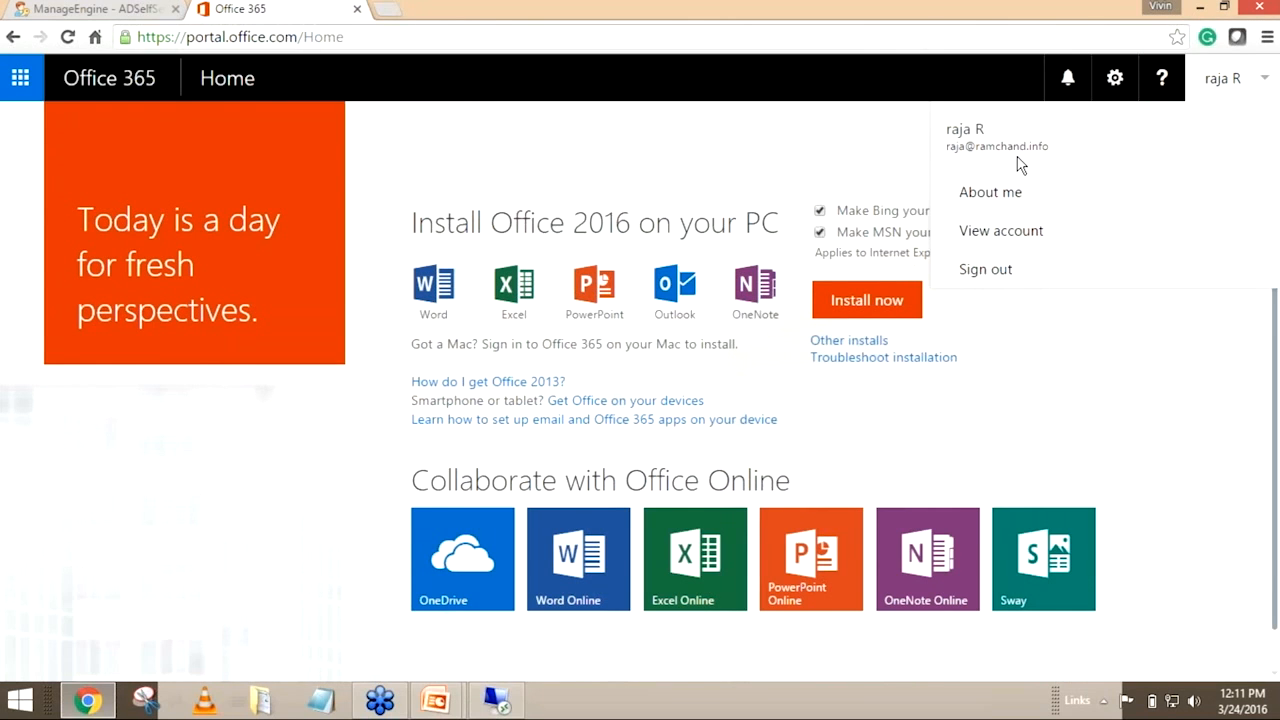
{"action": "left_click_drag", "start_coordinate": [1030, 157], "coordinate": [950, 157]}
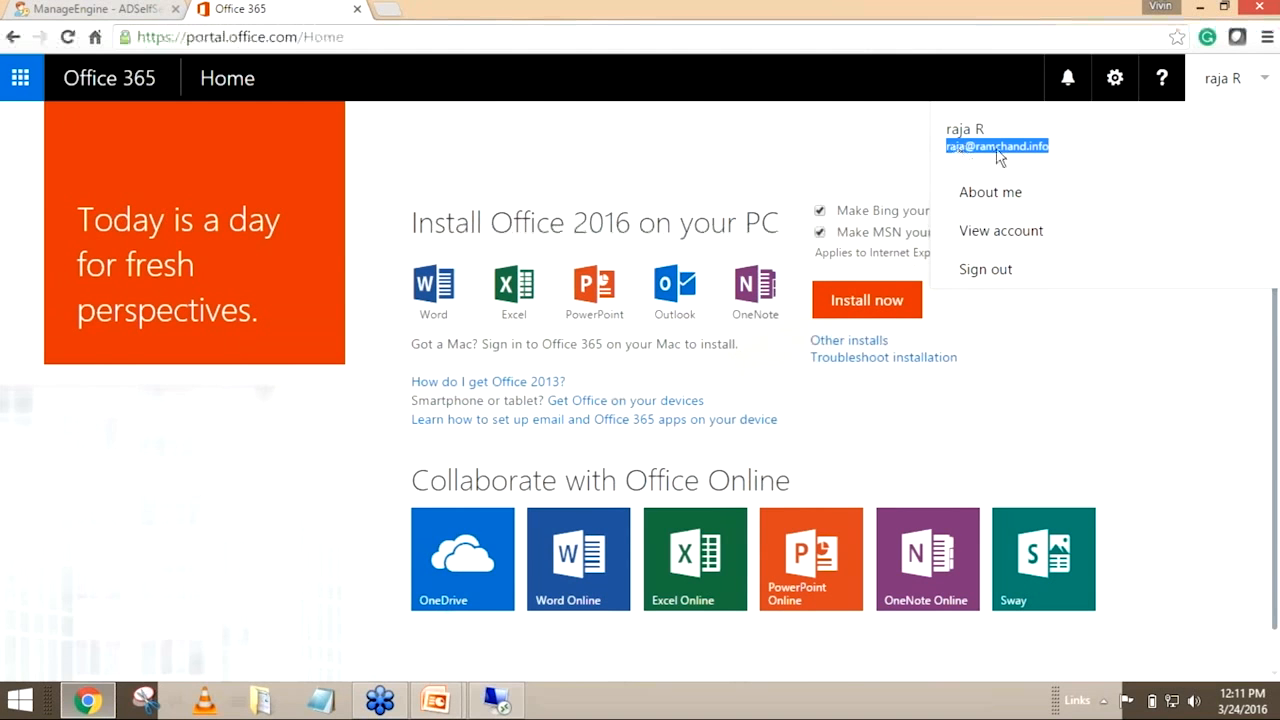
Open Account Linking in the Password Synchronizer configuration of ADSelfService Plus and choose Office 365 / Azure as the provider
{"action": "left_click", "coordinate": [128, 9]}
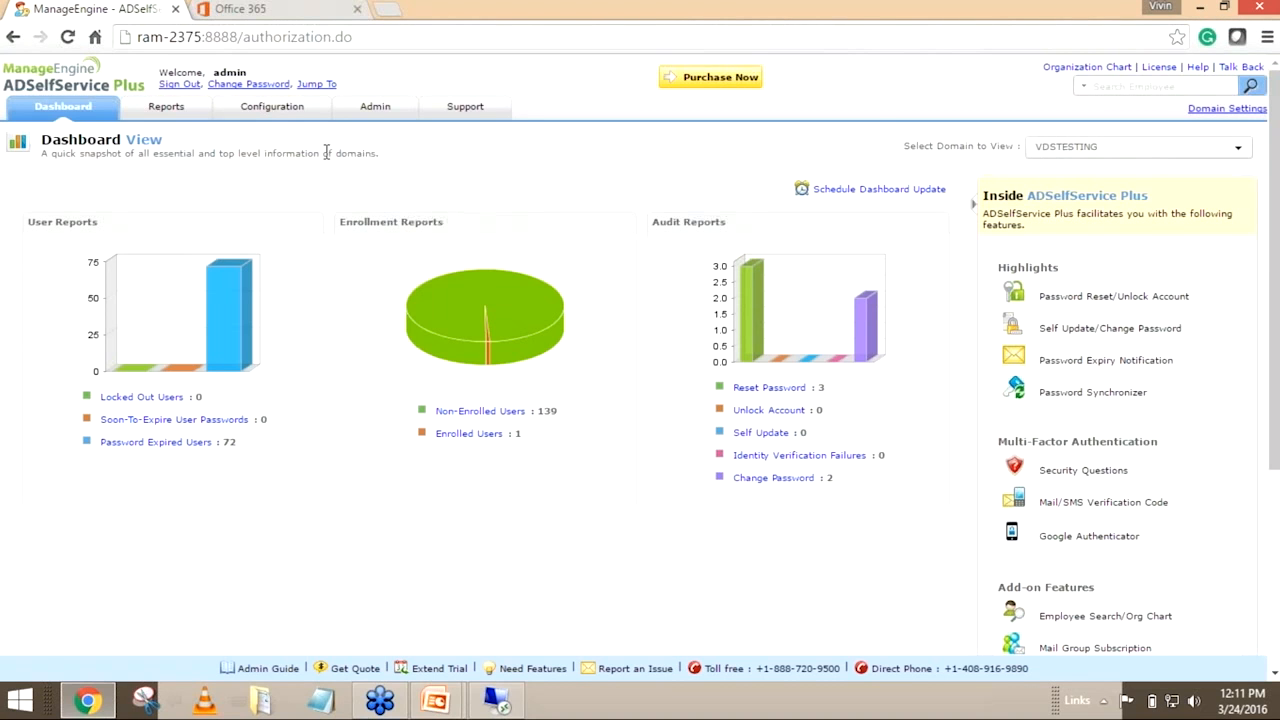
{"action": "left_click", "coordinate": [270, 109]}
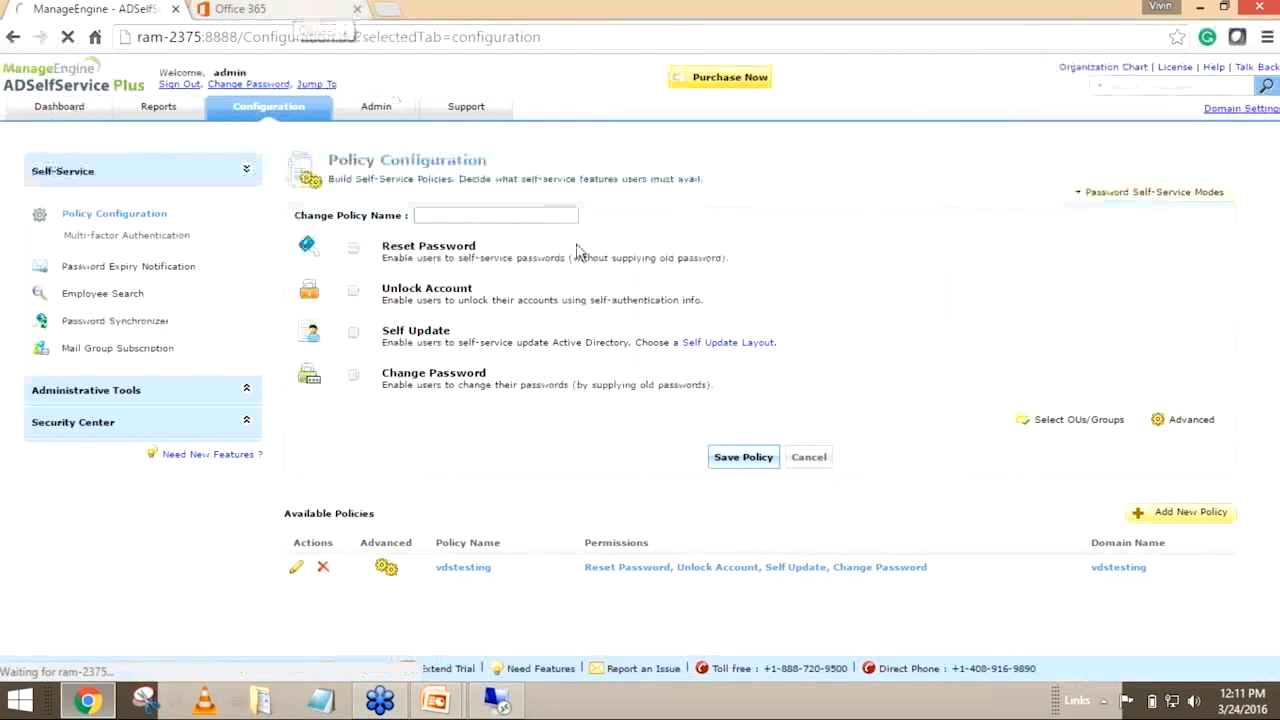
{"action": "left_click", "coordinate": [147, 322]}
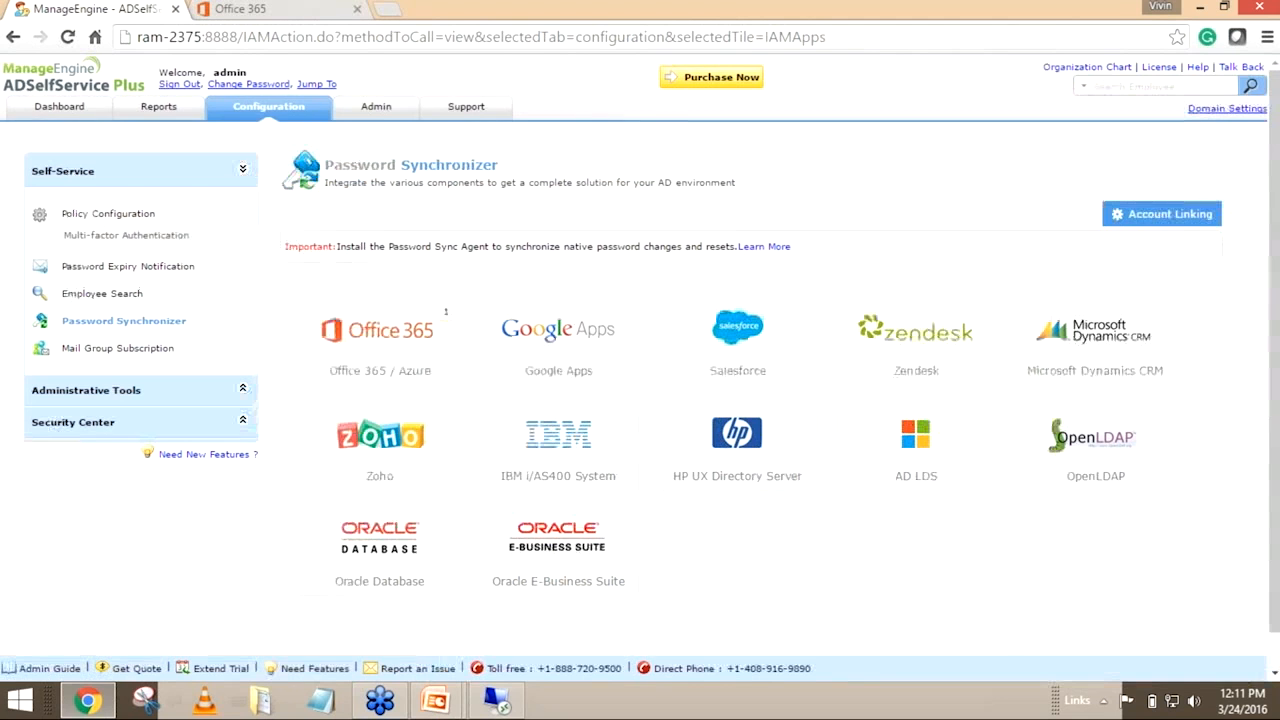
{"action": "left_click", "coordinate": [1176, 218]}
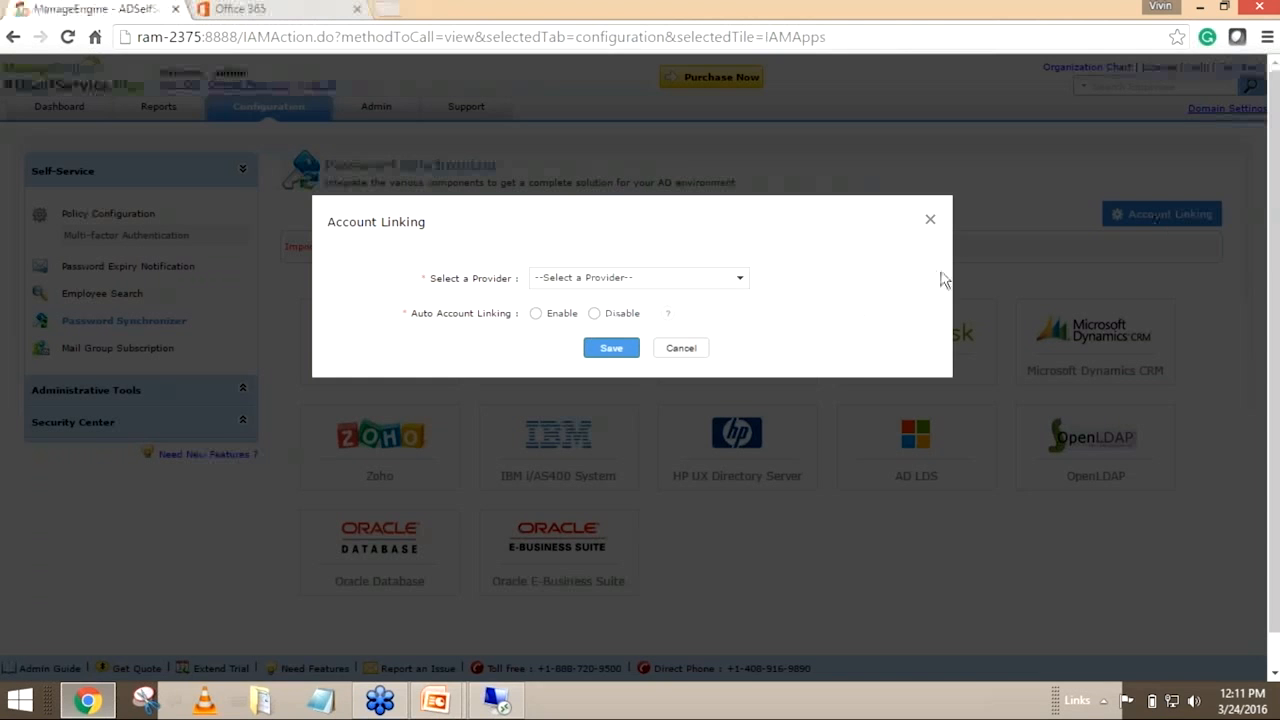
{"action": "left_click", "coordinate": [731, 283]}
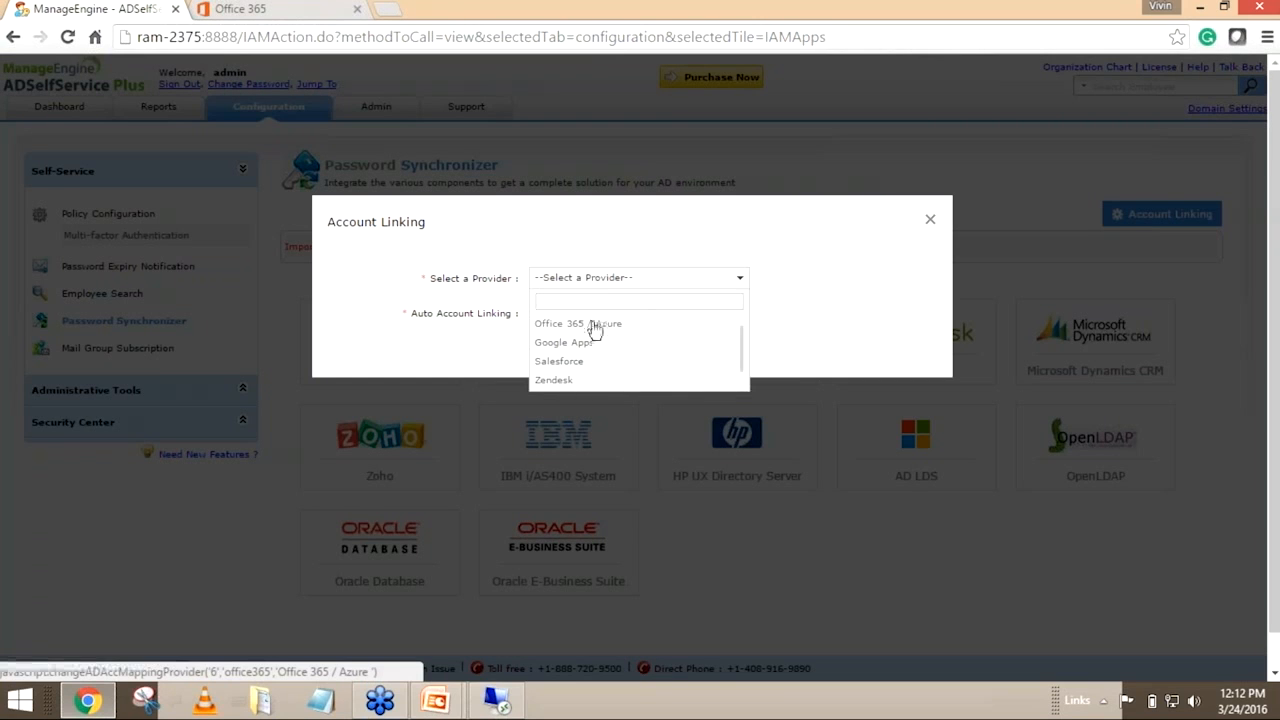
{"action": "left_click", "coordinate": [594, 331]}
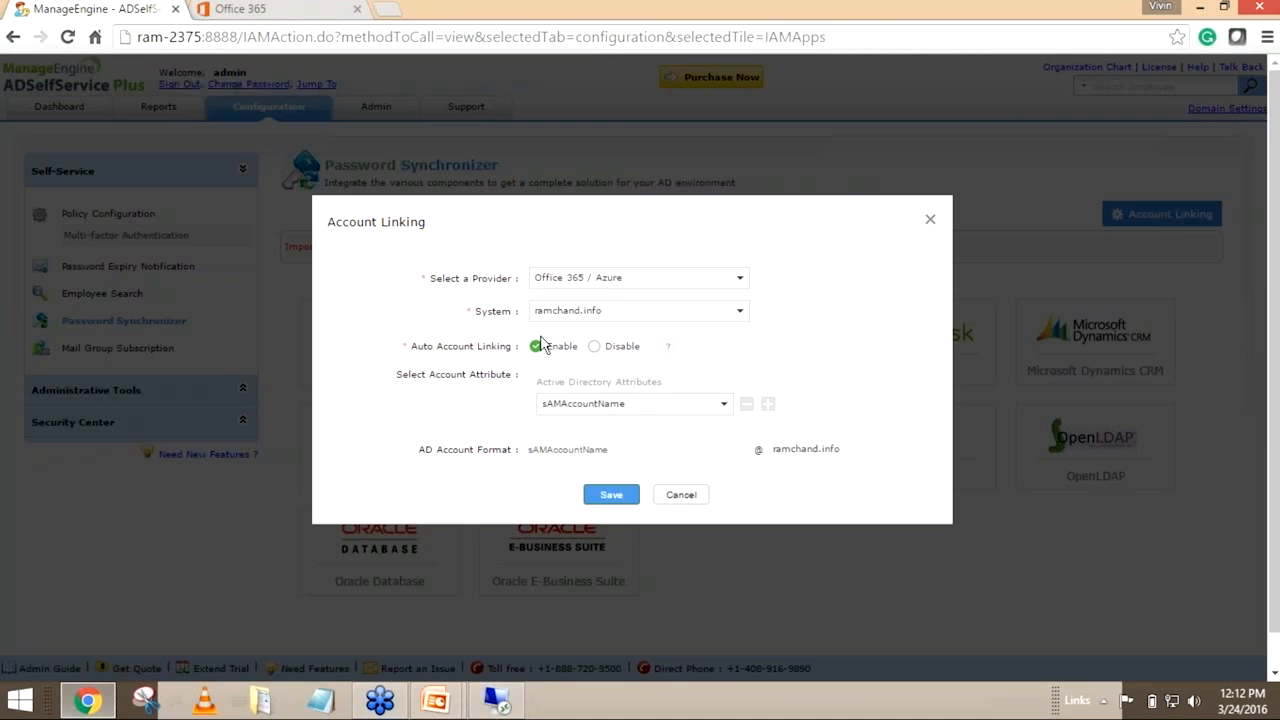
Review the Auto Account Linking option and the AD Account Format parts, sAMAccountName and the ramchand.info domain
{"action": "left_click_drag", "start_coordinate": [520, 346], "coordinate": [410, 350]}
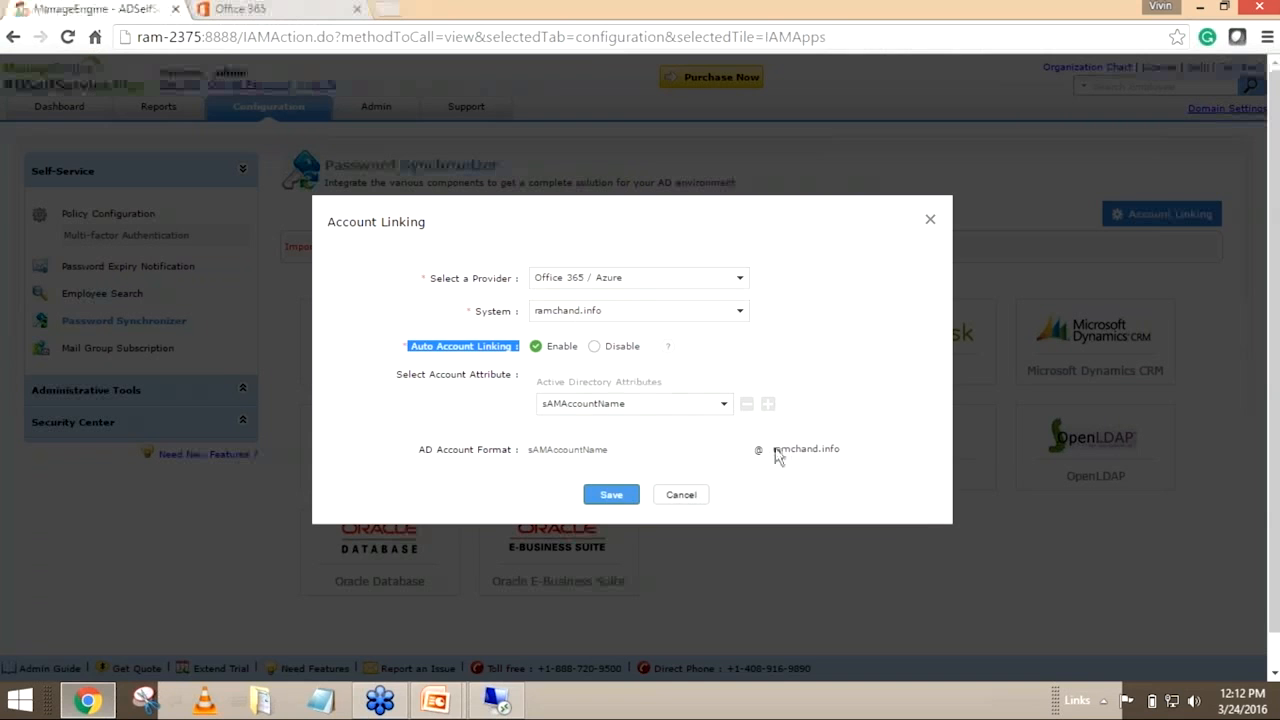
{"action": "left_click_drag", "start_coordinate": [772, 452], "coordinate": [838, 456]}
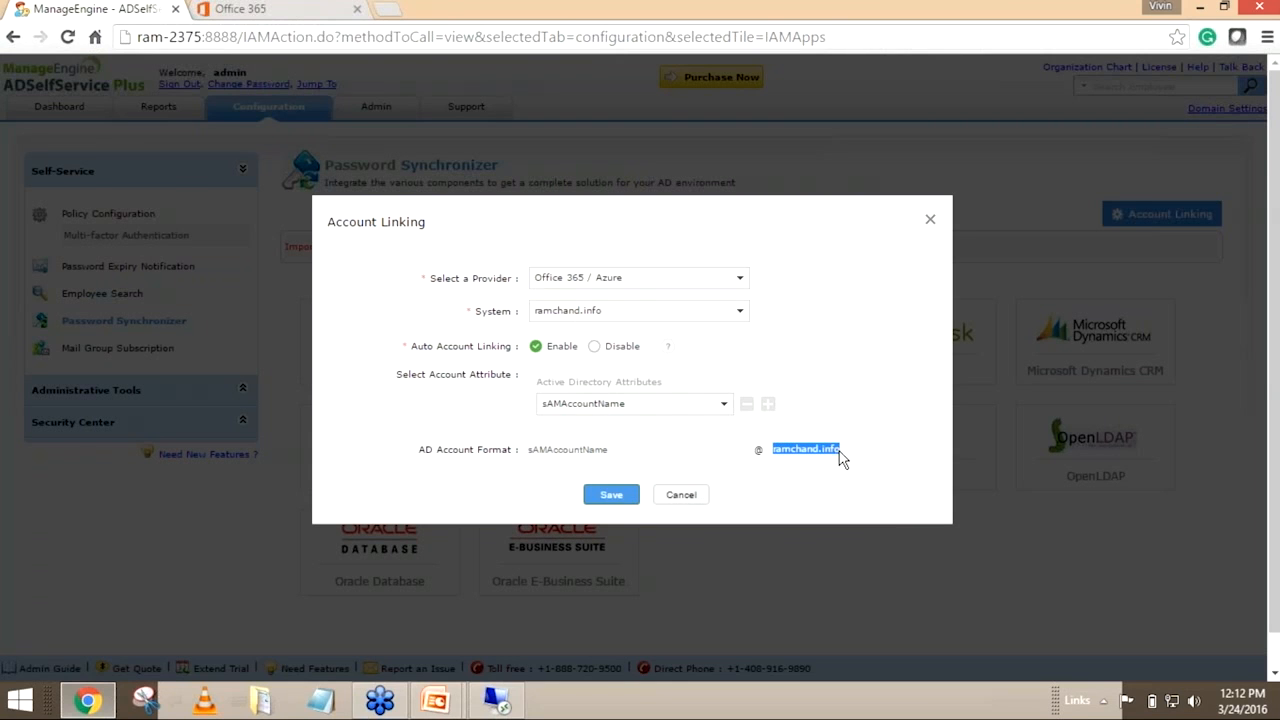
{"action": "left_click_drag", "start_coordinate": [612, 452], "coordinate": [527, 456]}
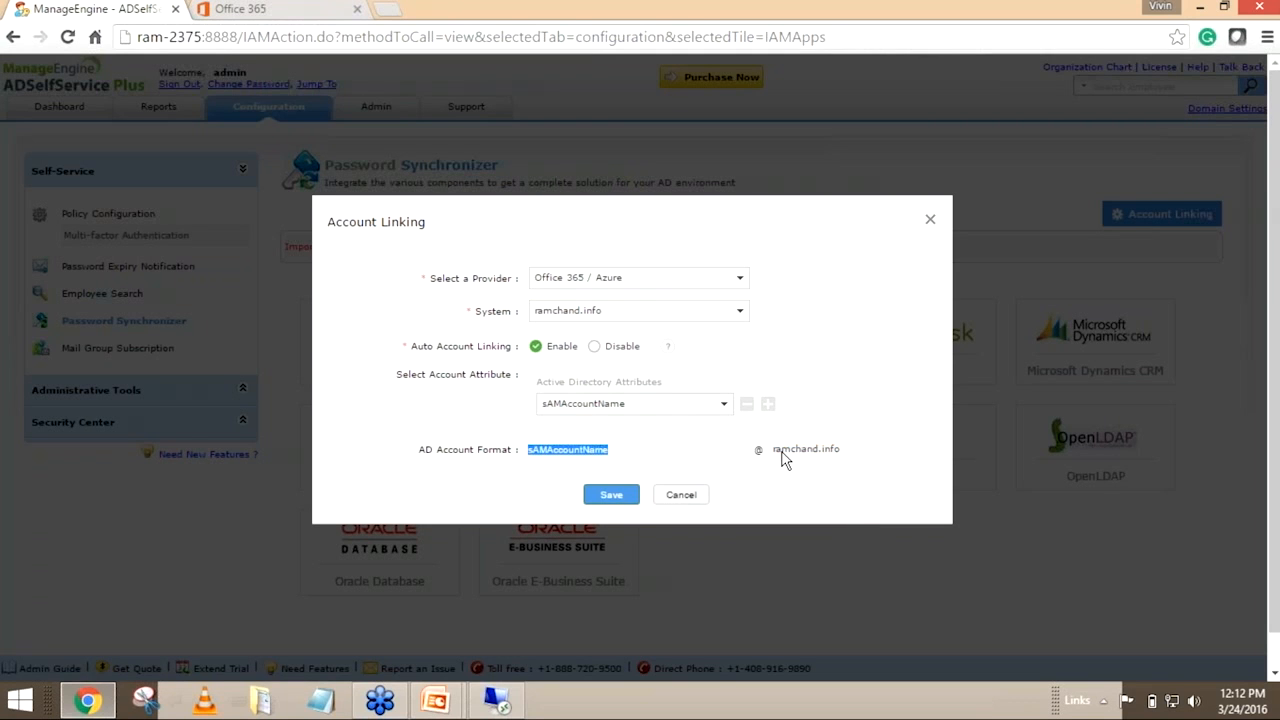
{"action": "left_click_drag", "start_coordinate": [776, 453], "coordinate": [845, 454]}
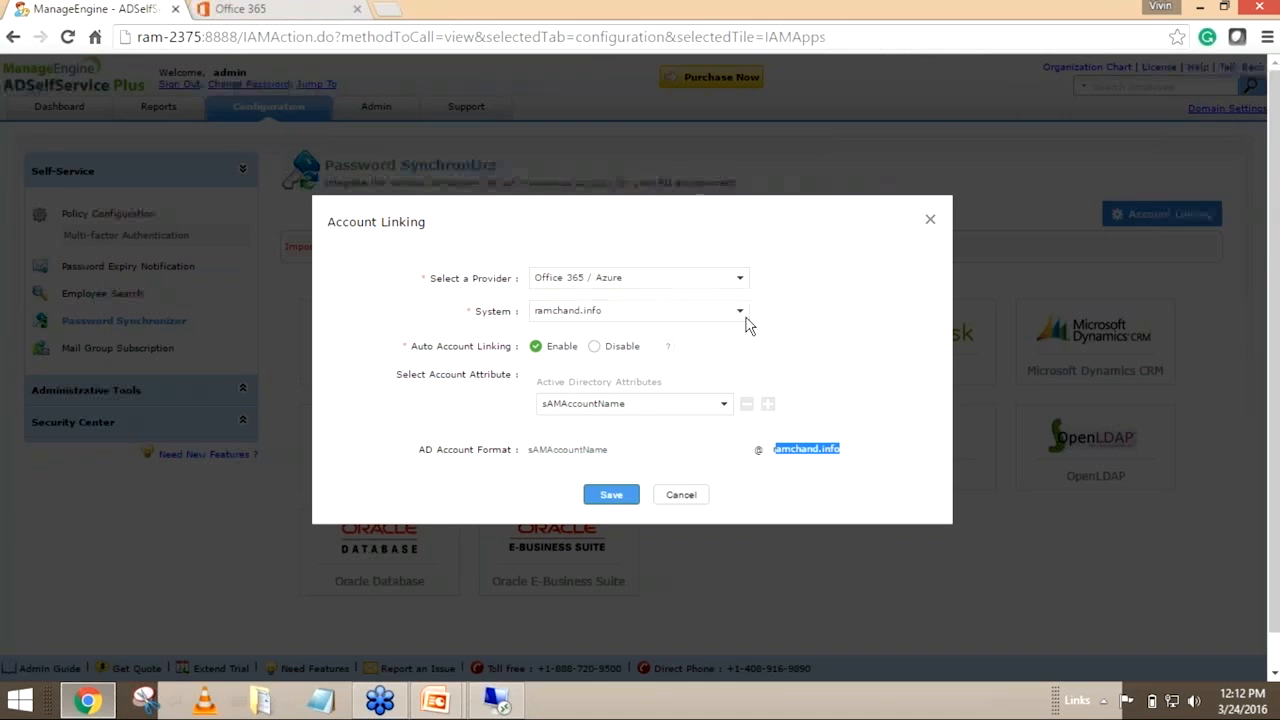
Try other Active Directory attributes for account linking, including employeeID and sn
{"action": "left_click", "coordinate": [715, 408]}
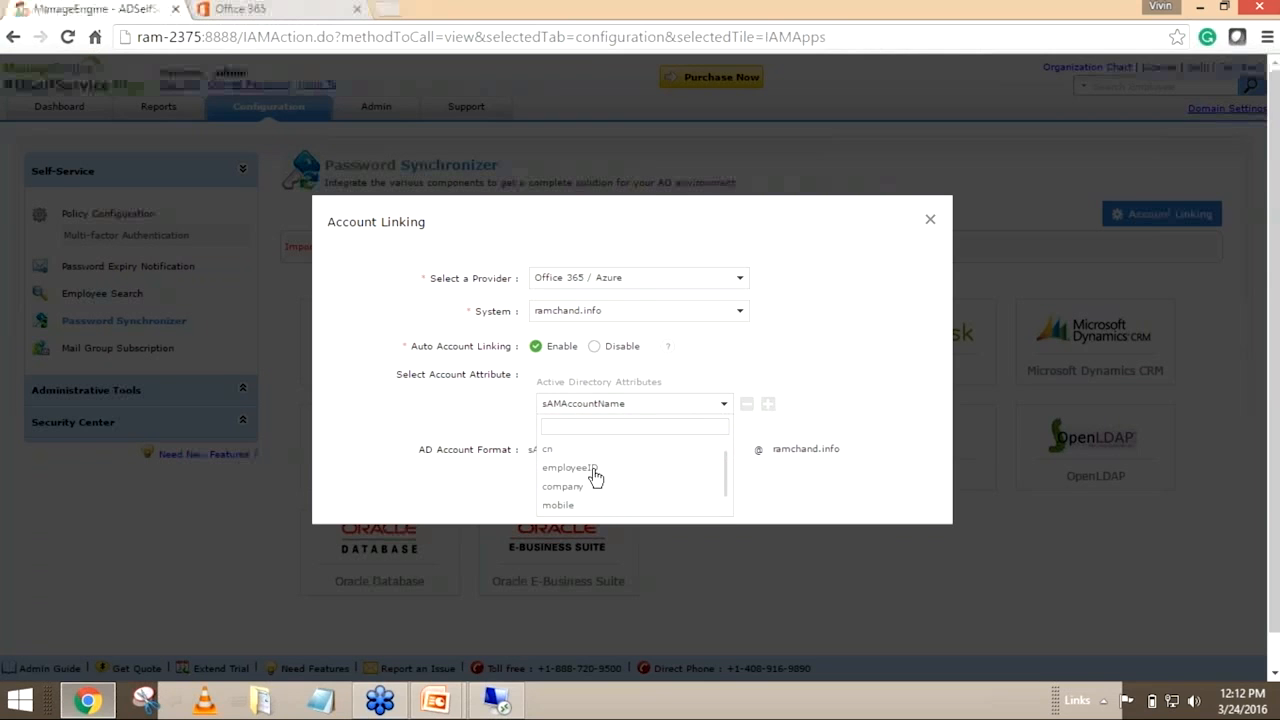
{"action": "scroll", "coordinate": [590, 478], "scroll_direction": "down", "scroll_amount": 2}
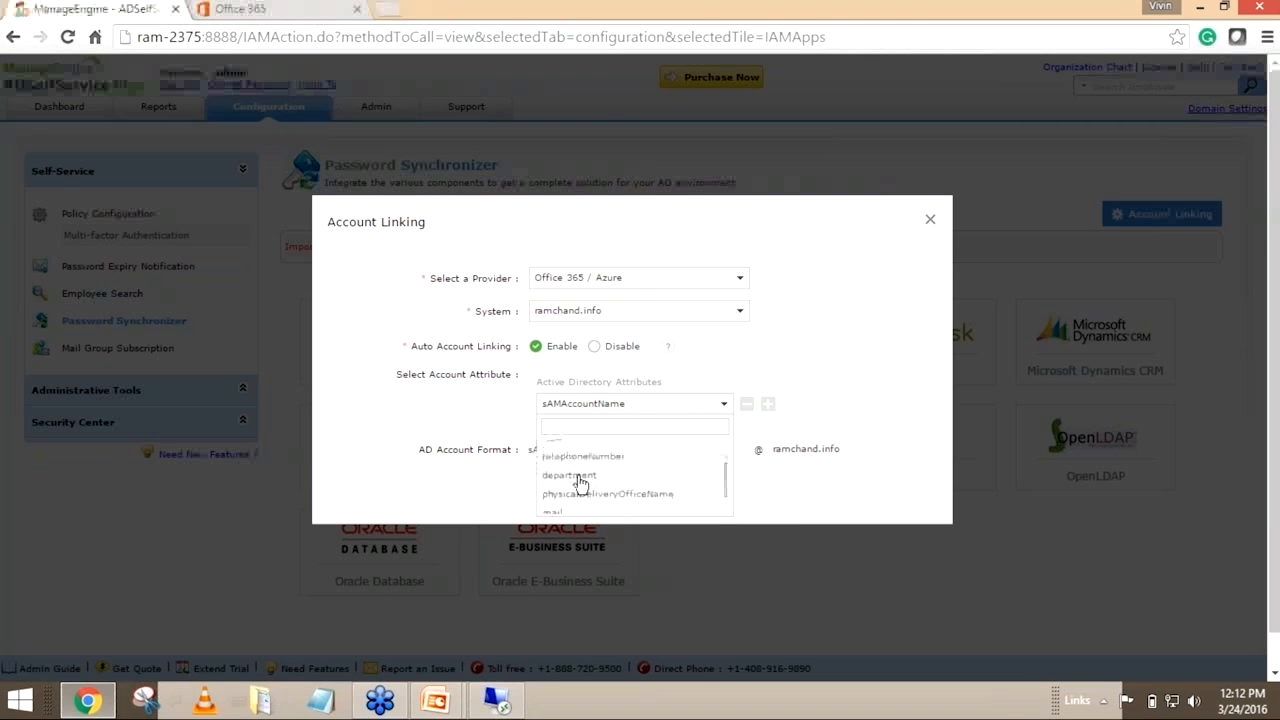
{"action": "left_click", "coordinate": [579, 478]}
{"action": "left_click", "coordinate": [603, 411]}
{"action": "left_click", "coordinate": [585, 468]}
{"action": "left_click", "coordinate": [610, 410]}
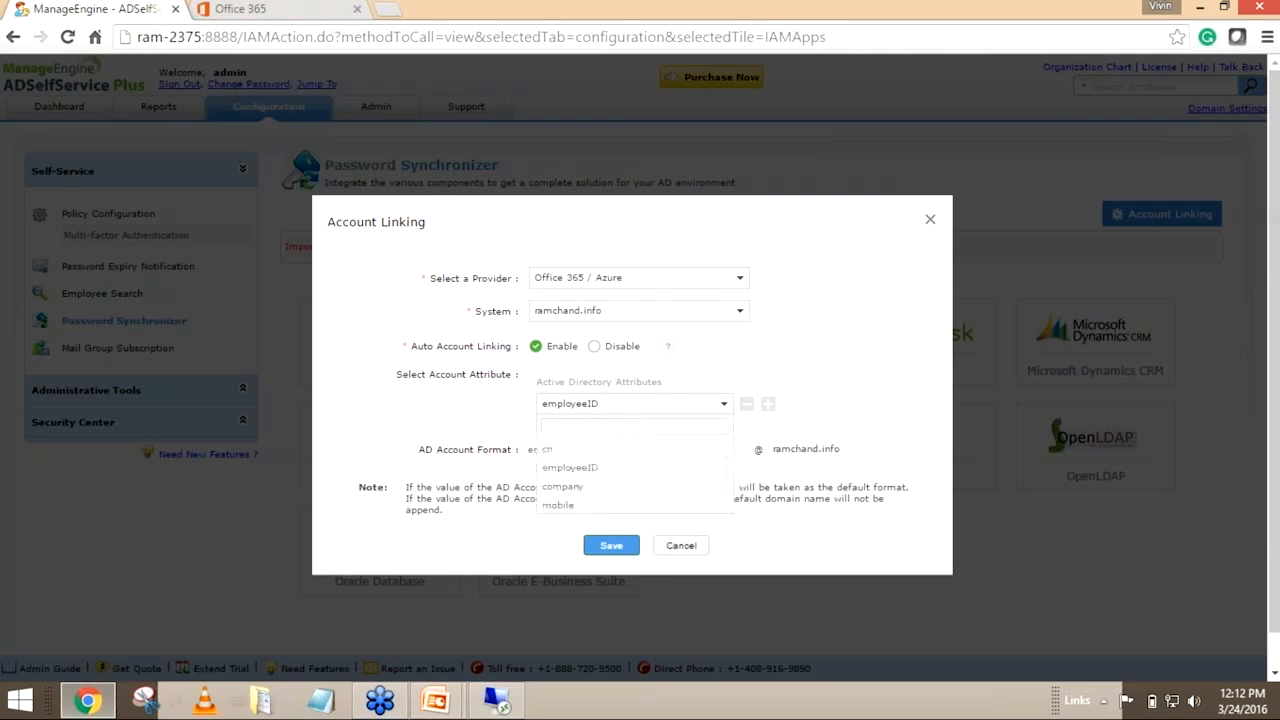
{"action": "scroll", "coordinate": [585, 480], "scroll_direction": "down", "scroll_amount": 2}
{"action": "scroll", "coordinate": [582, 470], "scroll_direction": "down", "scroll_amount": 1}
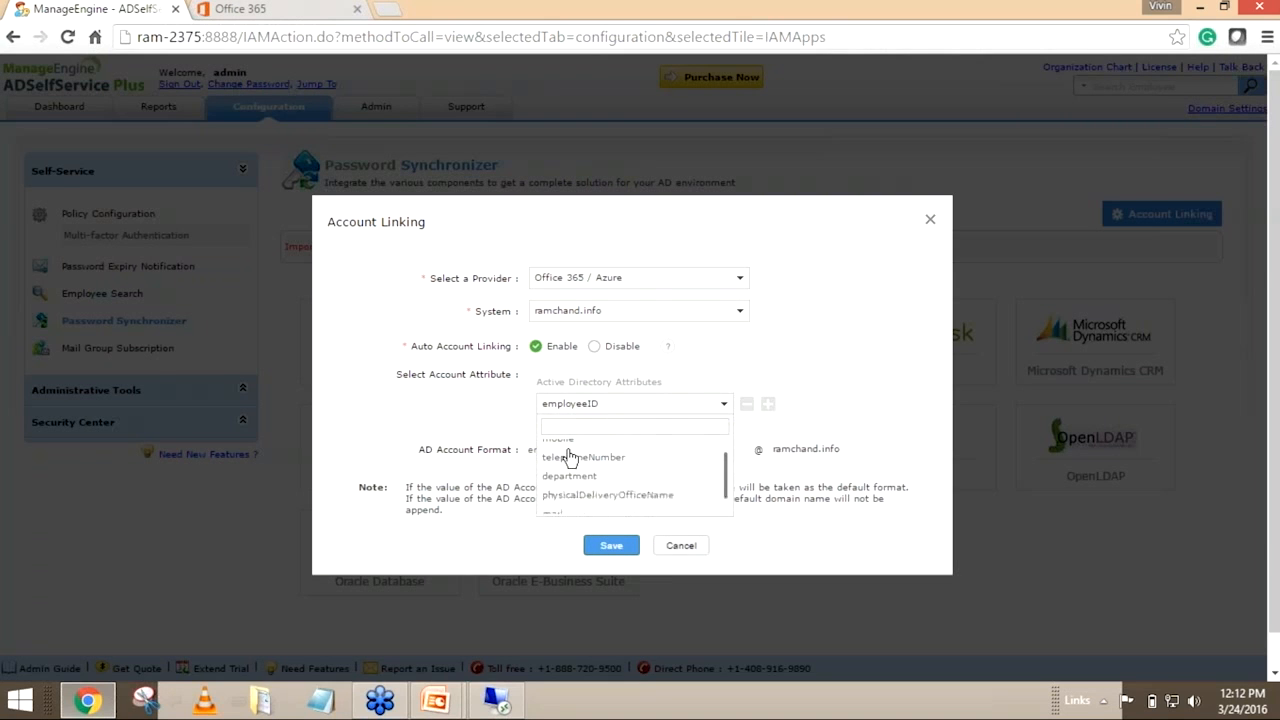
{"action": "scroll", "coordinate": [580, 475], "scroll_direction": "down", "scroll_amount": 2}
{"action": "left_click", "coordinate": [549, 470]}
{"action": "left_click", "coordinate": [582, 406]}
{"action": "left_click", "coordinate": [510, 428]}
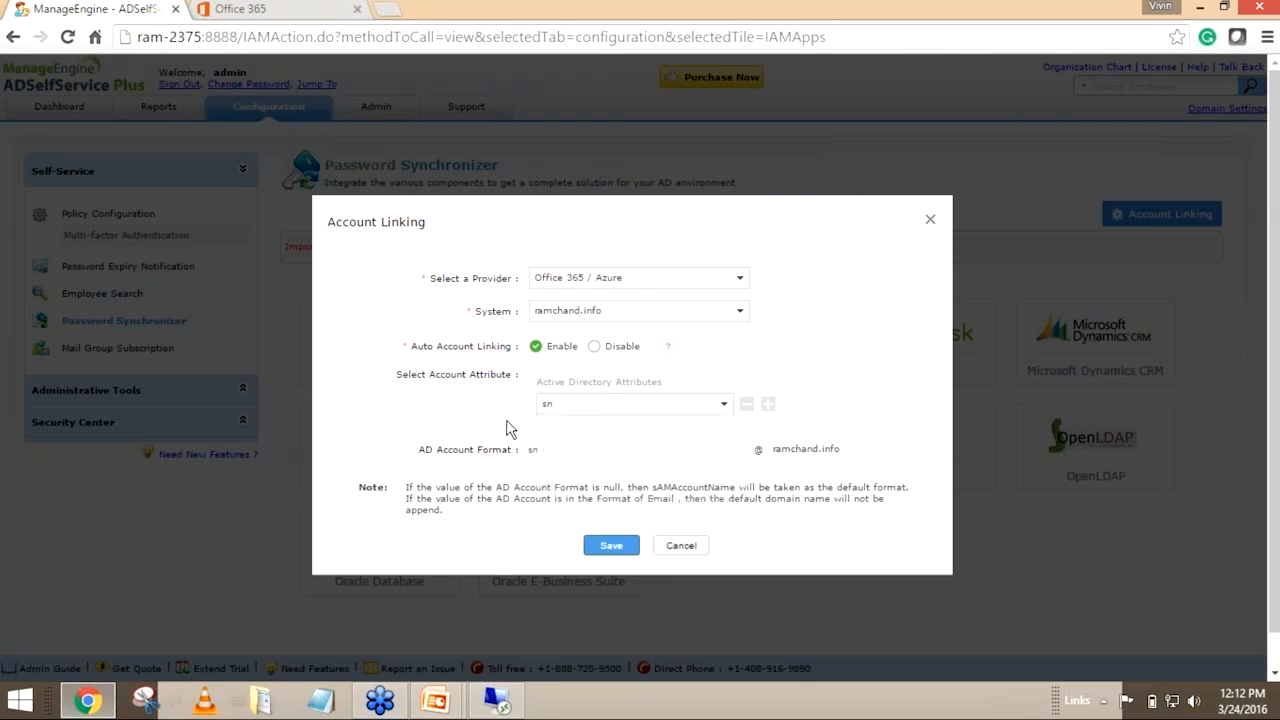
Choose sAMAccountName as the account attribute again and close Account Linking without saving
{"action": "left_click", "coordinate": [640, 410]}
{"action": "scroll", "coordinate": [634, 466], "scroll_direction": "down", "scroll_amount": 3}
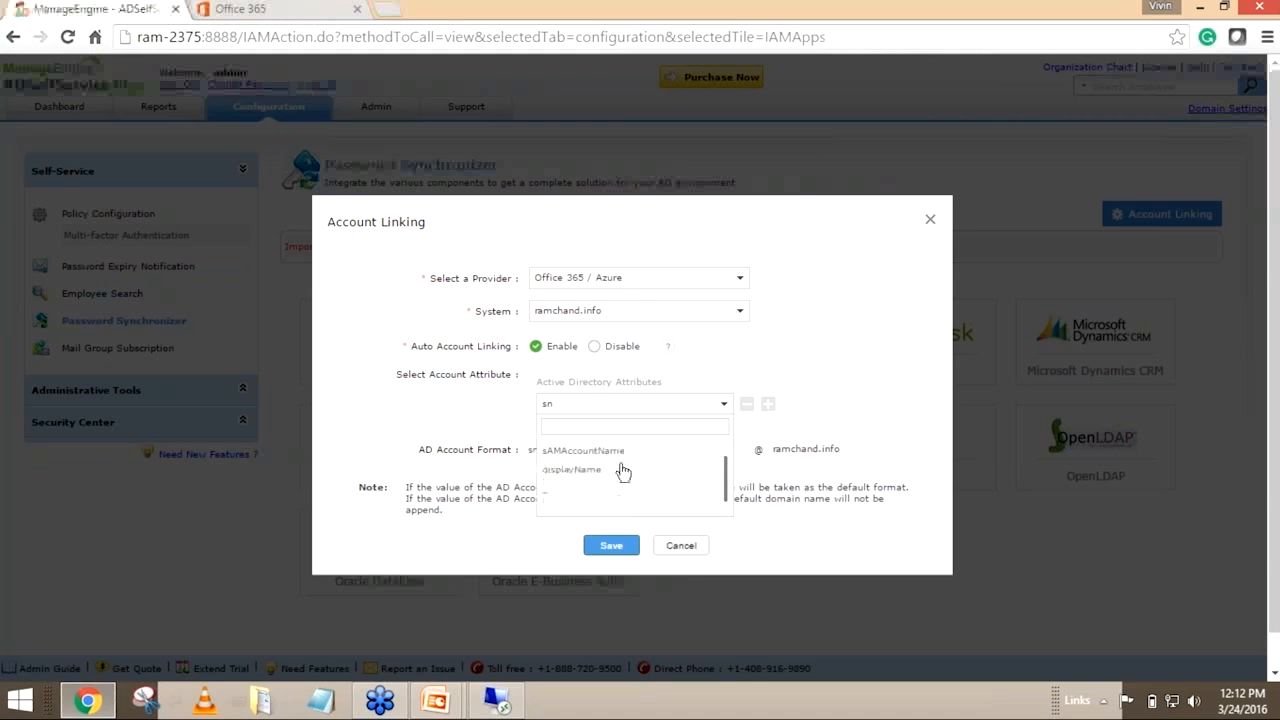
{"action": "left_click", "coordinate": [630, 470]}
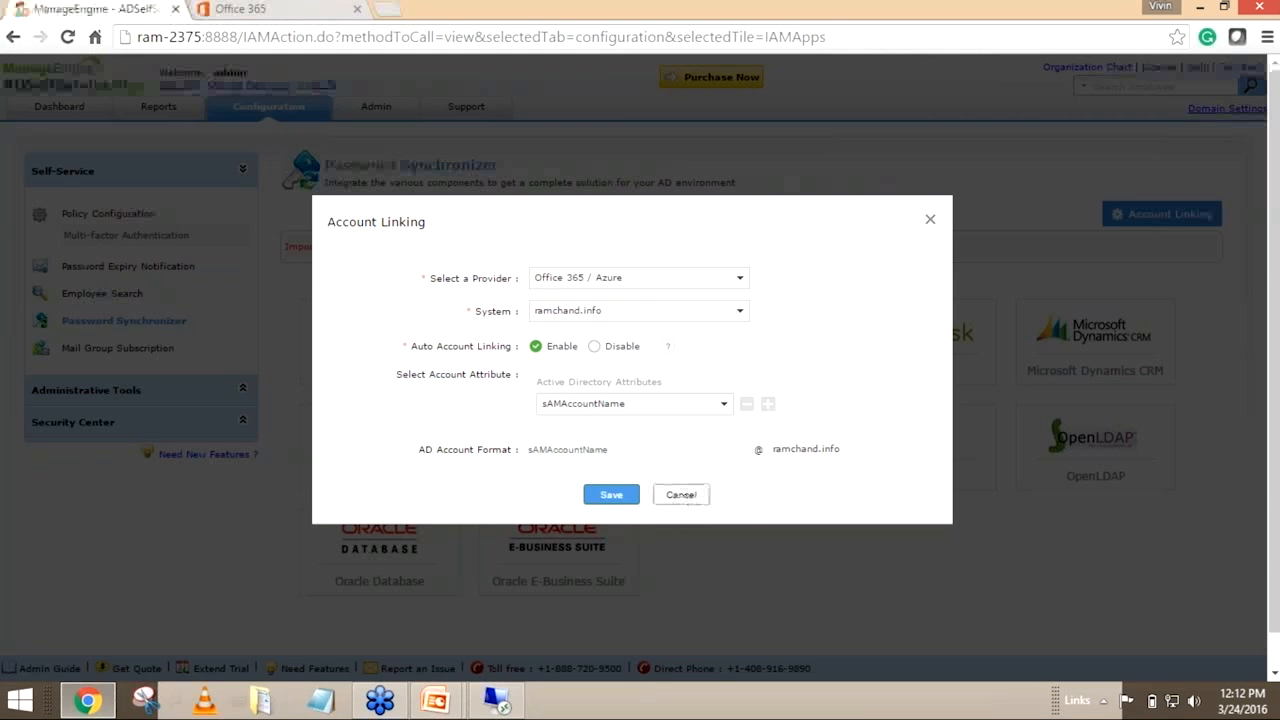
{"action": "left_click", "coordinate": [681, 496]}
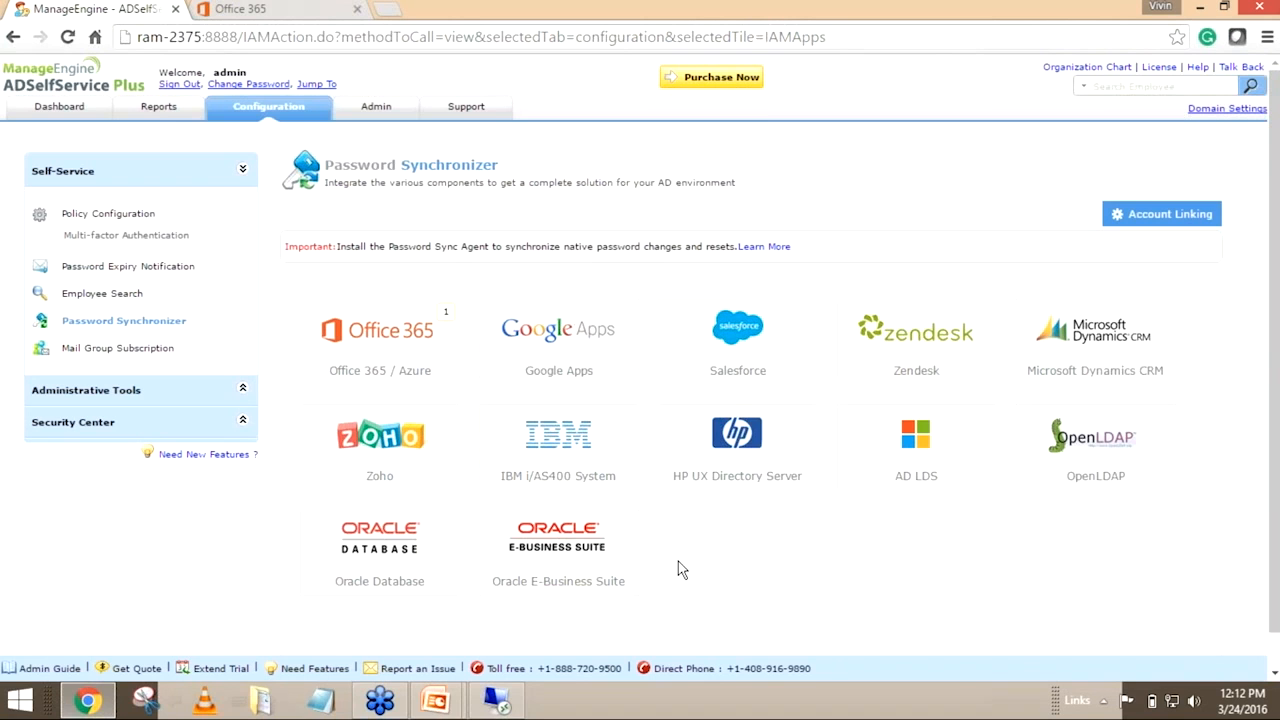
Sign out of the admin account and log in as the domain user on VDSTESTING with the username and account password
{"action": "mouse_move", "coordinate": [437, 700]}
{"action": "left_click", "coordinate": [486, 655]}
{"action": "left_click", "coordinate": [188, 85]}
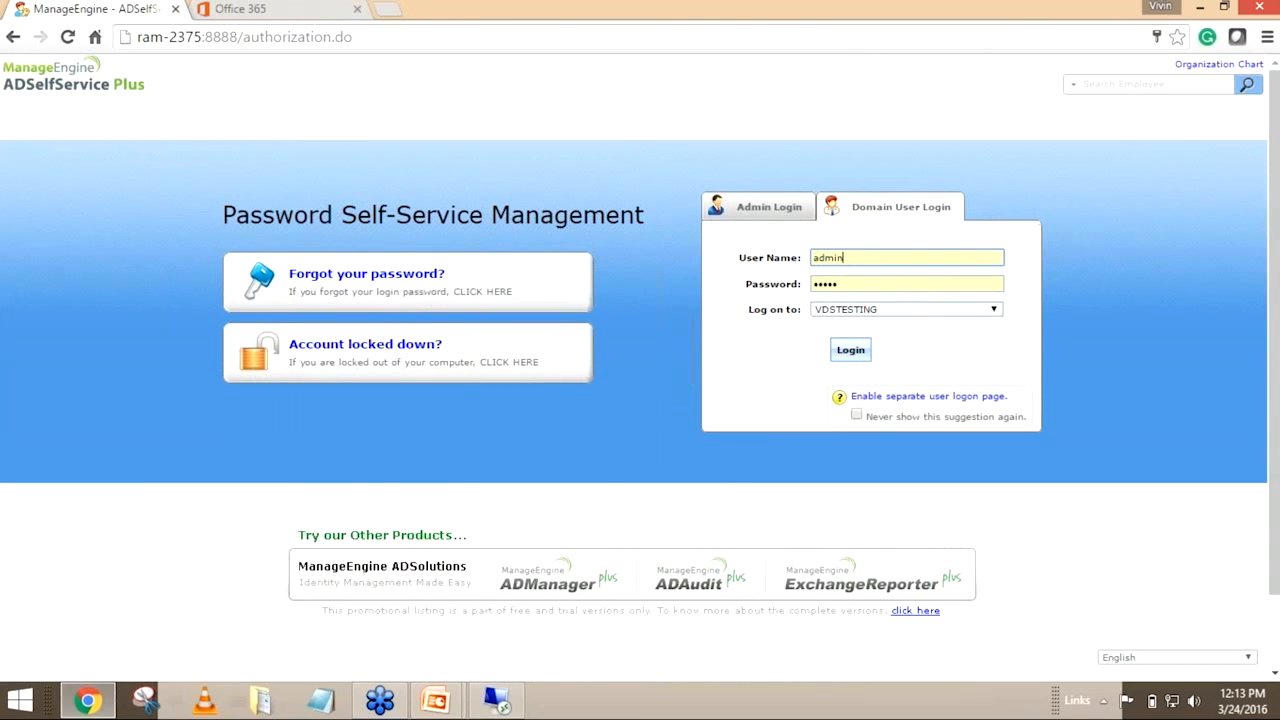
{"action": "double_click", "coordinate": [812, 258]}
{"action": "type", "text": "raja"}
{"action": "key", "text": "Tab"}
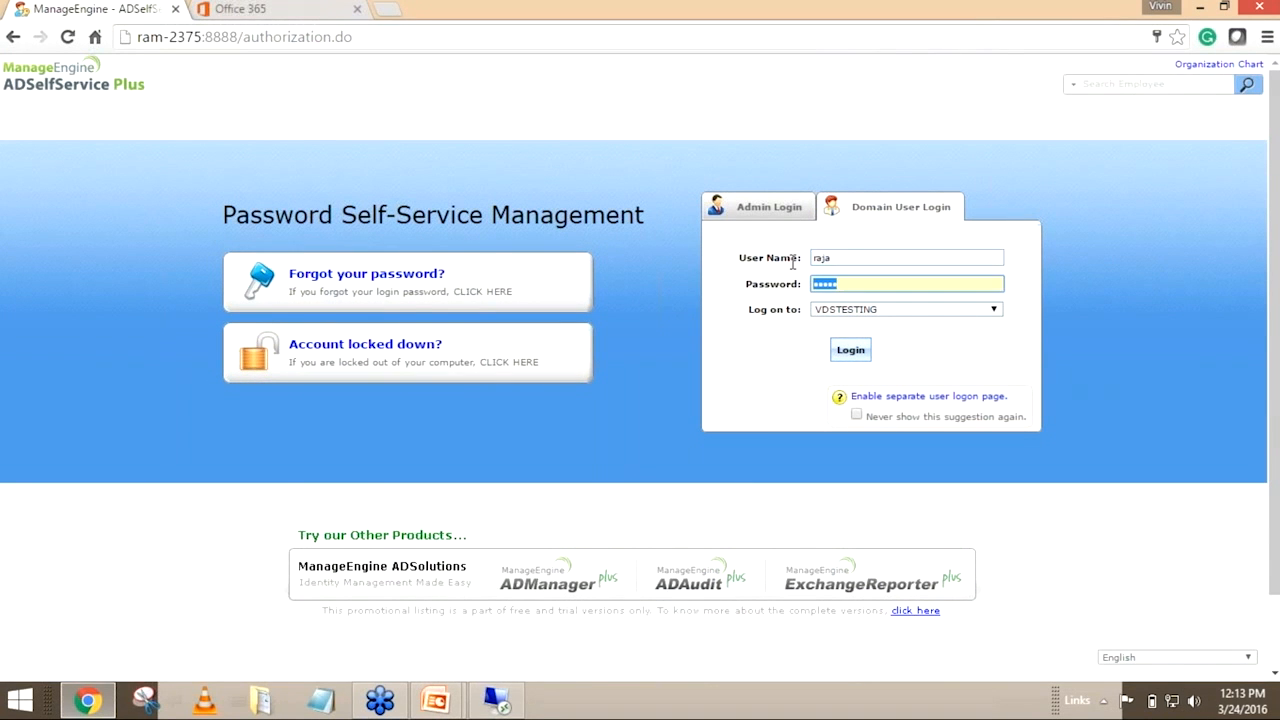
{"action": "type", "text": "••••••••"}
{"action": "key", "text": "Return"}
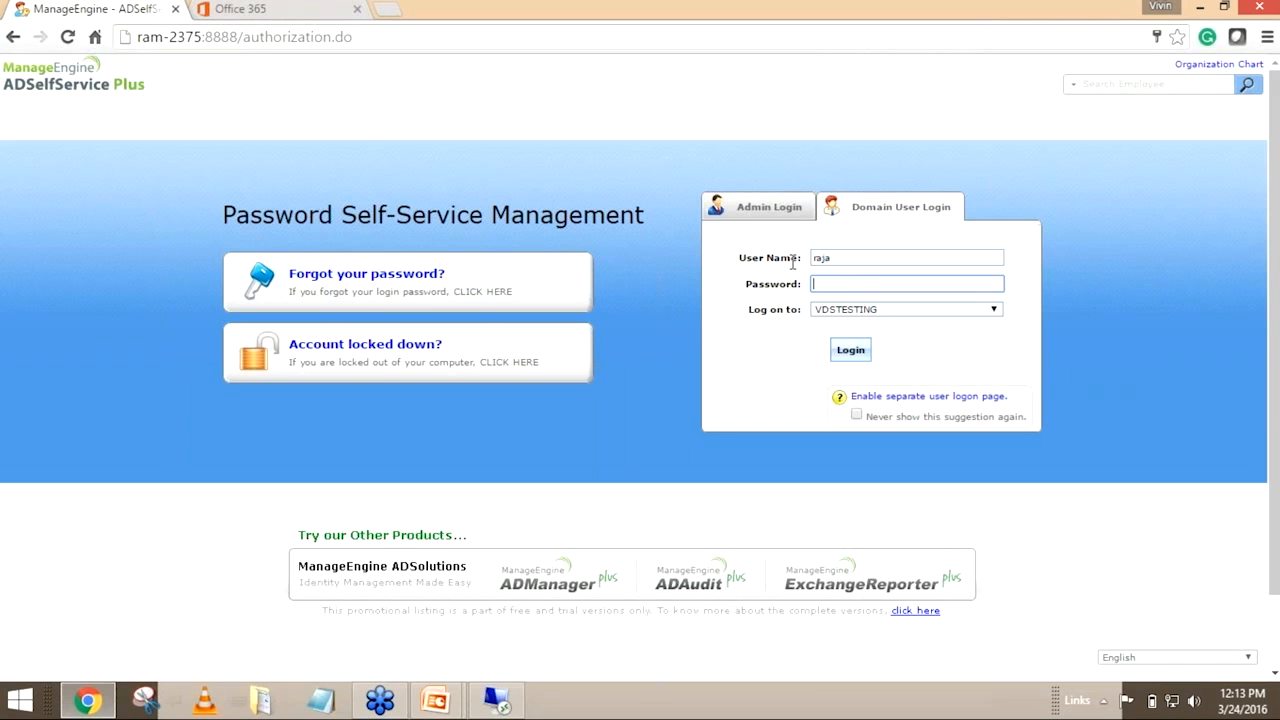
{"action": "type", "text": "••••"}
{"action": "key", "text": "ctrl+a"}
{"action": "key", "text": "BackSpace"}
{"action": "left_click", "coordinate": [850, 350]}
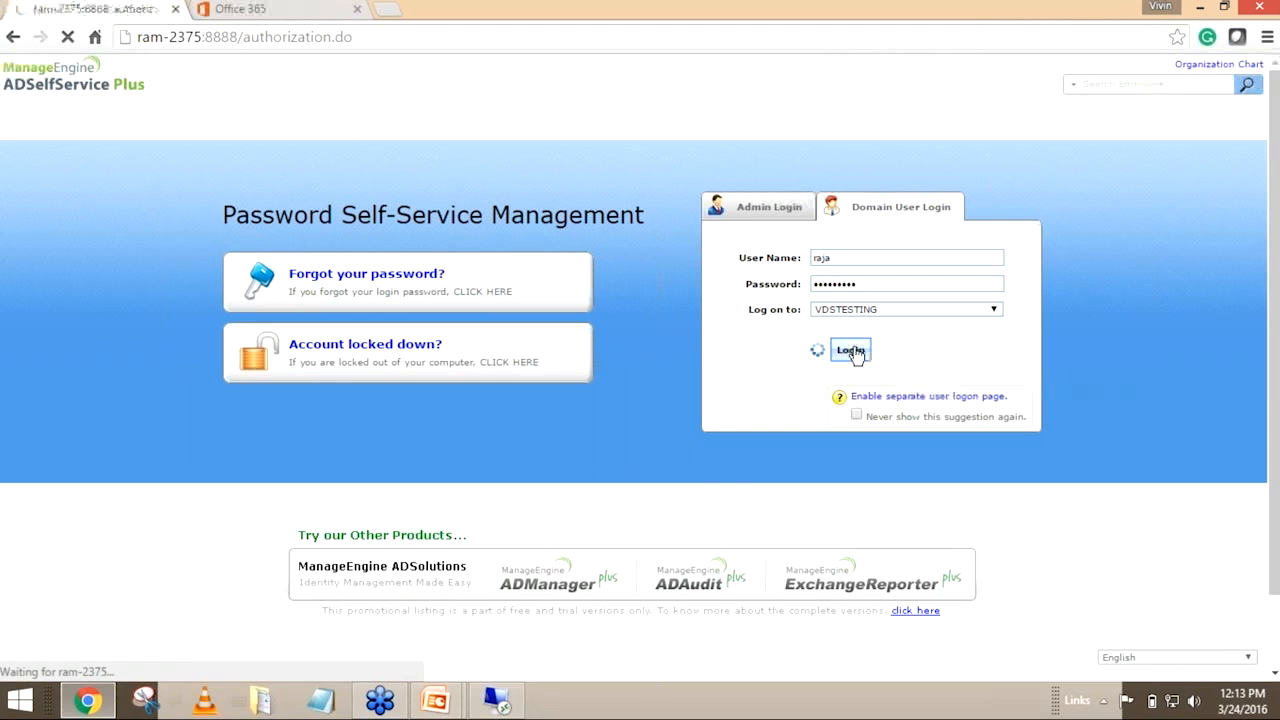
Check which linked accounts are selected for the user's password change
{"action": "mouse_move", "coordinate": [438, 700]}
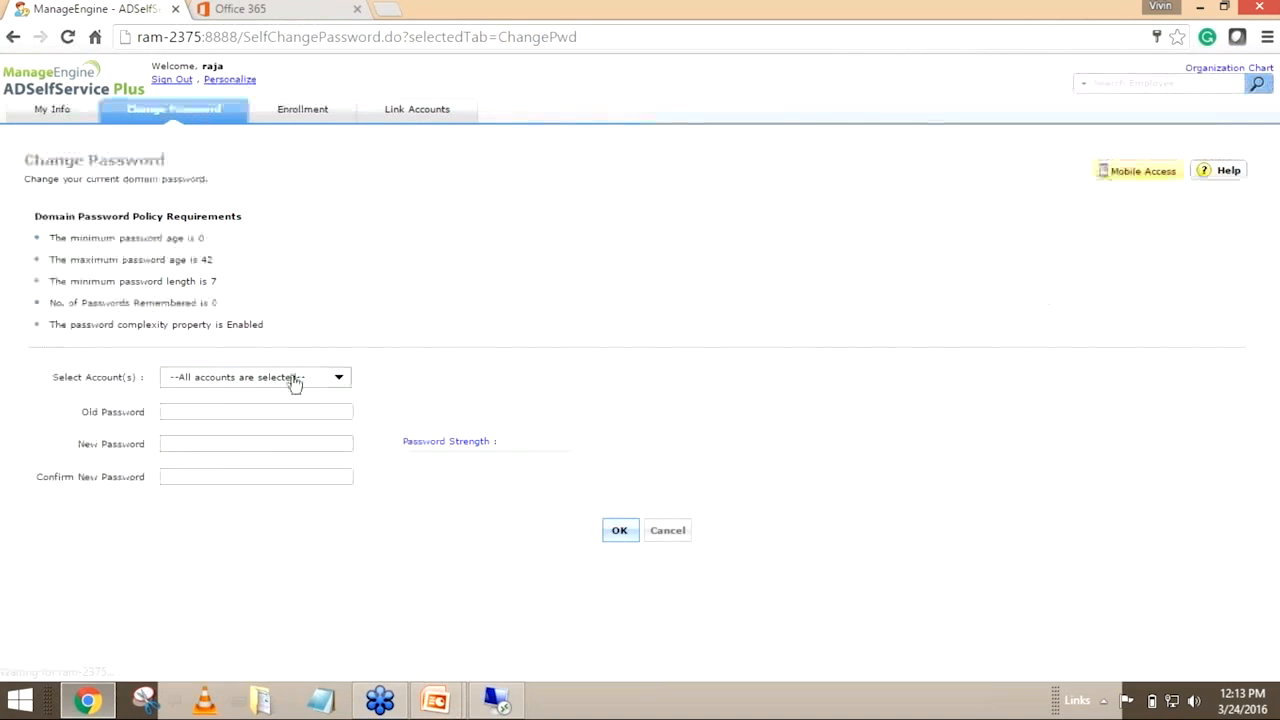
{"action": "left_click", "coordinate": [284, 380]}
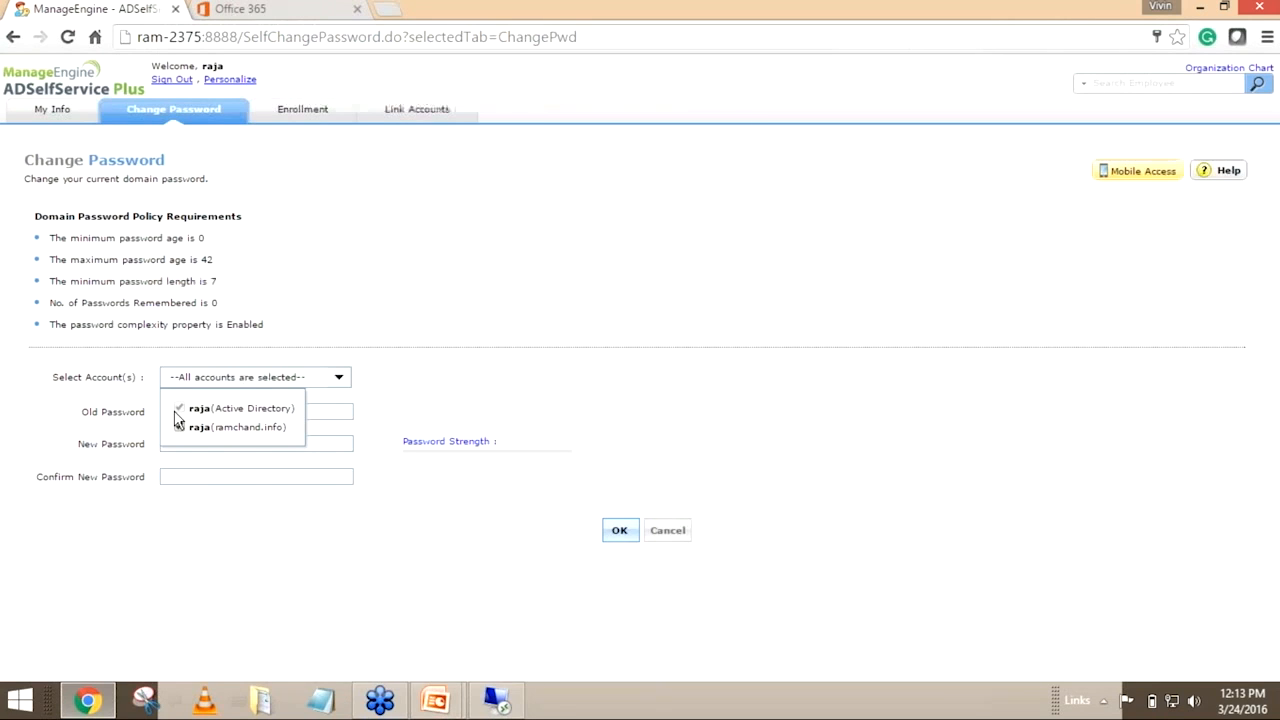
{"action": "left_click", "coordinate": [118, 413]}
{"action": "left_click", "coordinate": [197, 376]}
{"action": "left_click", "coordinate": [130, 412]}
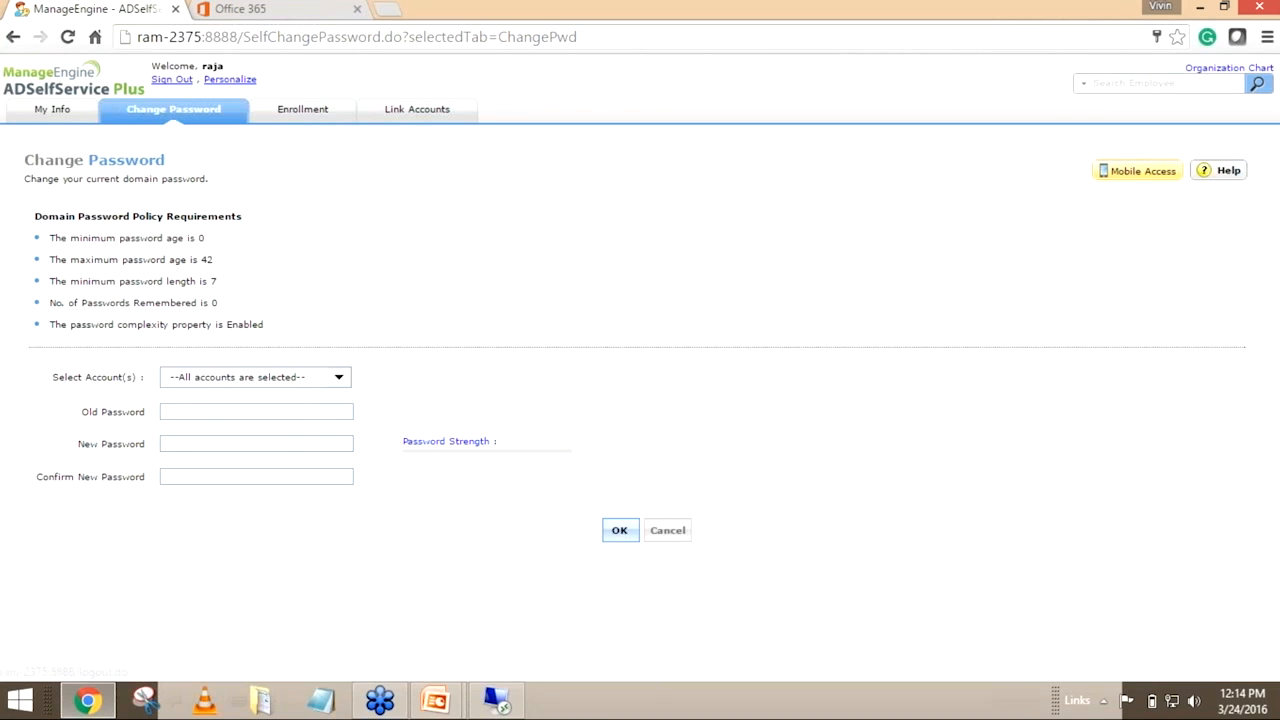
Sign out, log in as admin, and open the advanced Password Sync settings of the vdstesting policy
{"action": "left_click", "coordinate": [171, 79]}
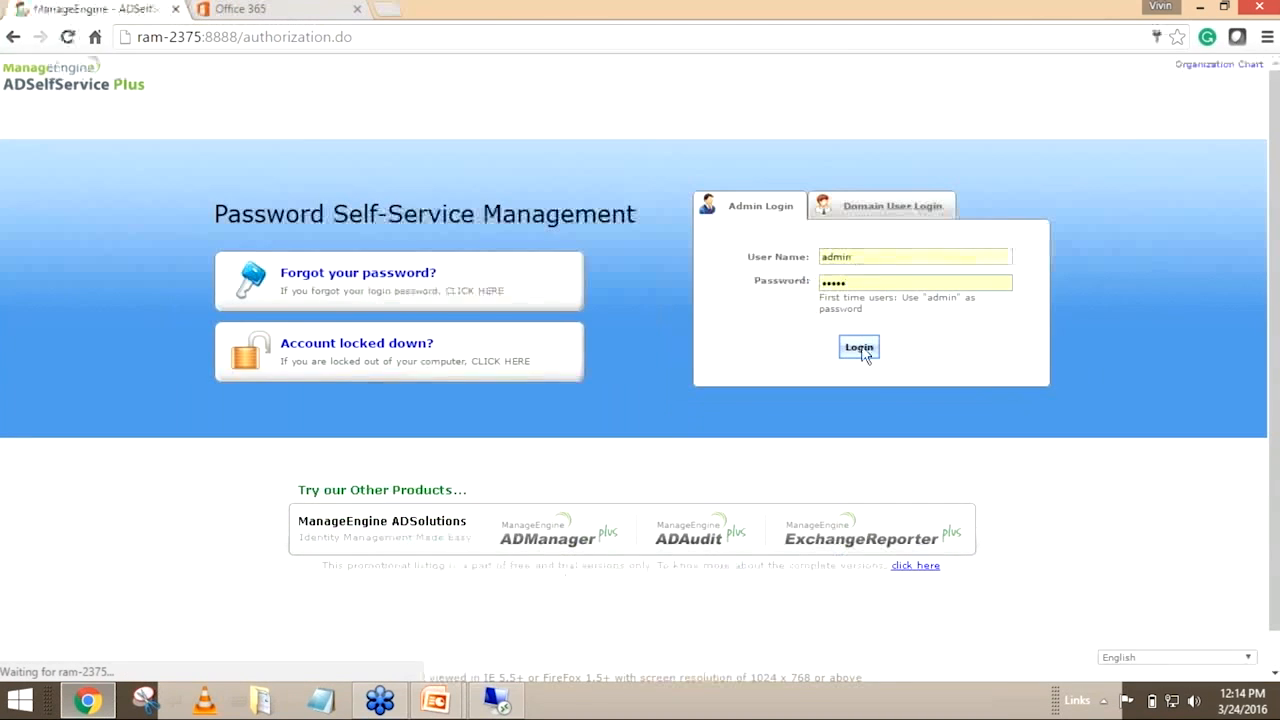
{"action": "left_click", "coordinate": [864, 353]}
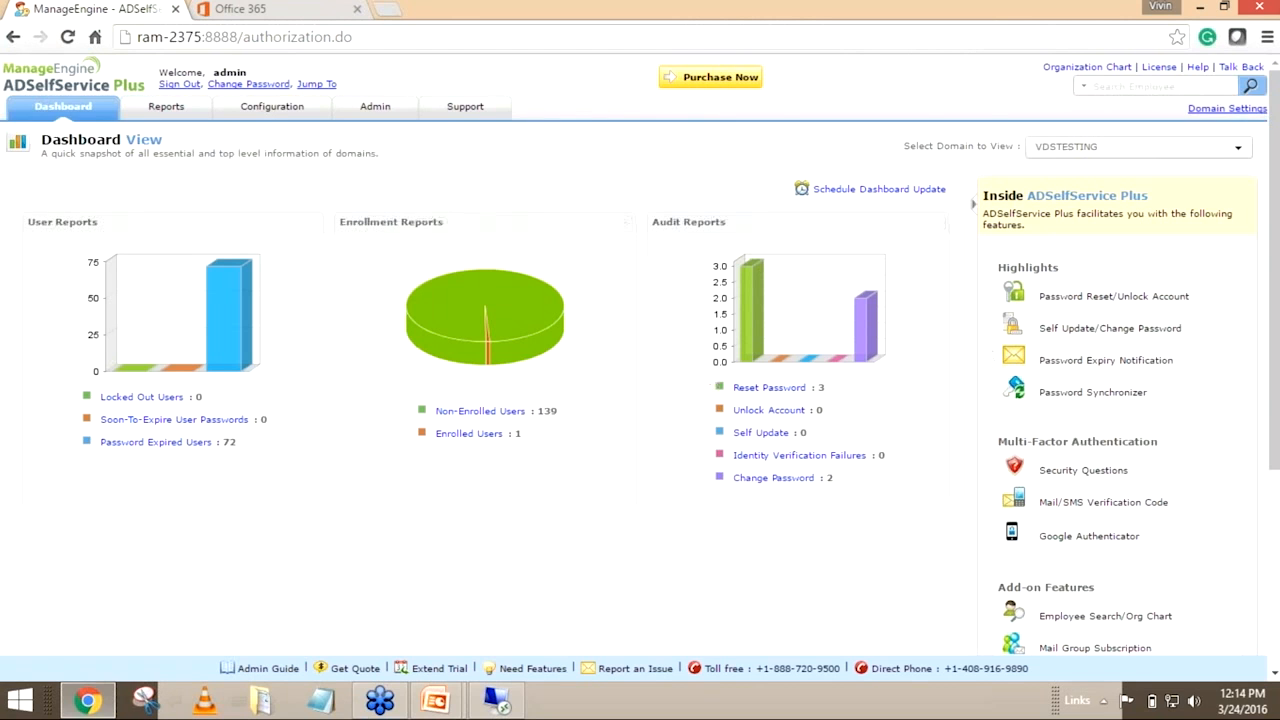
{"action": "left_click", "coordinate": [280, 107]}
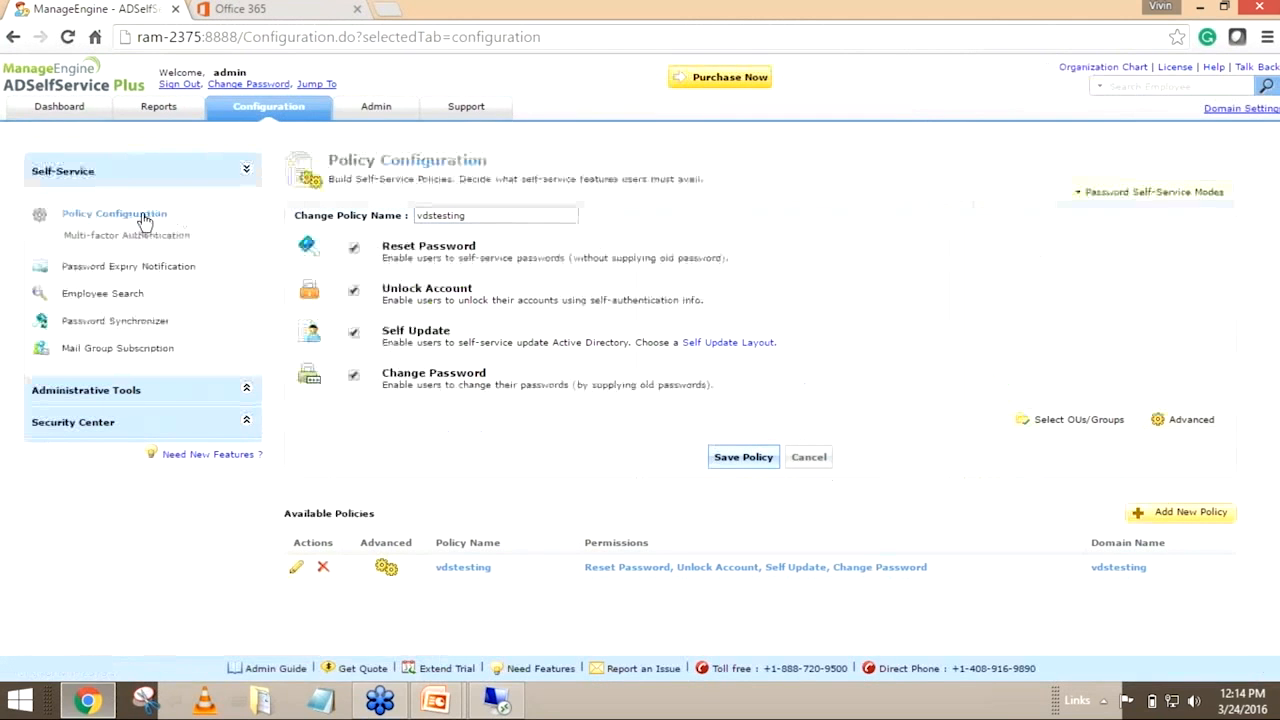
{"action": "left_click", "coordinate": [1162, 424]}
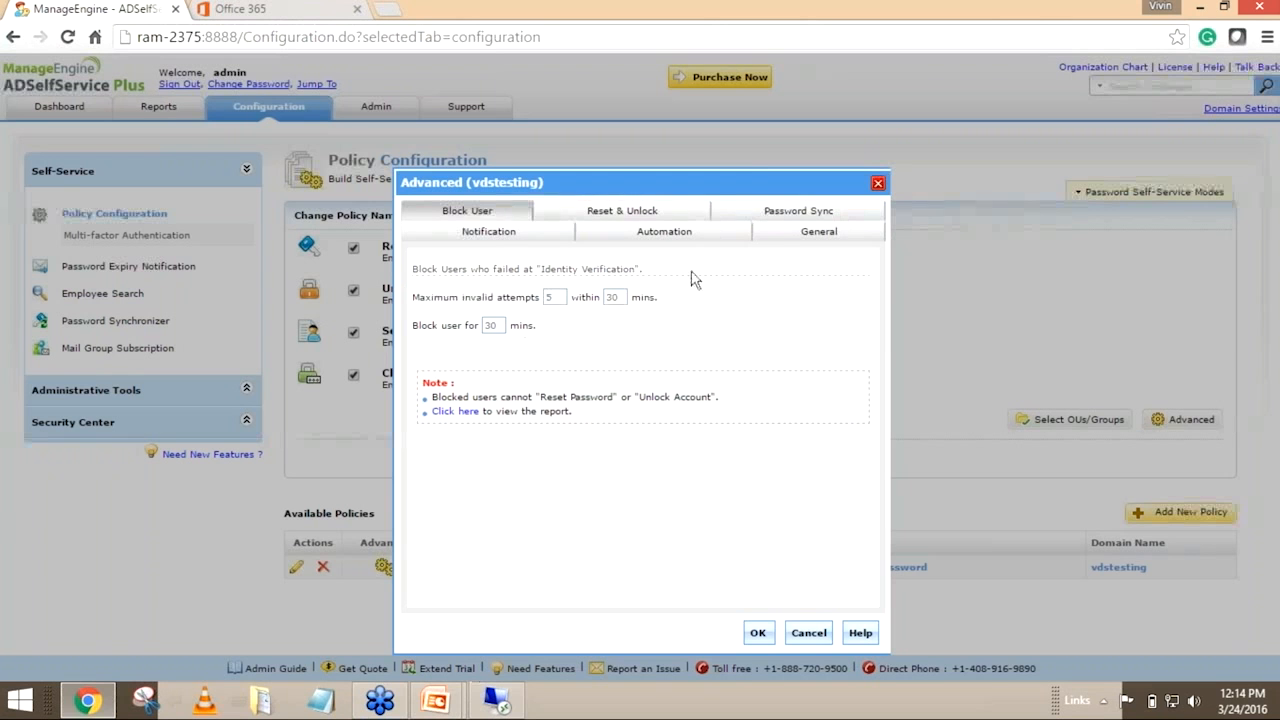
{"action": "left_click", "coordinate": [785, 218]}
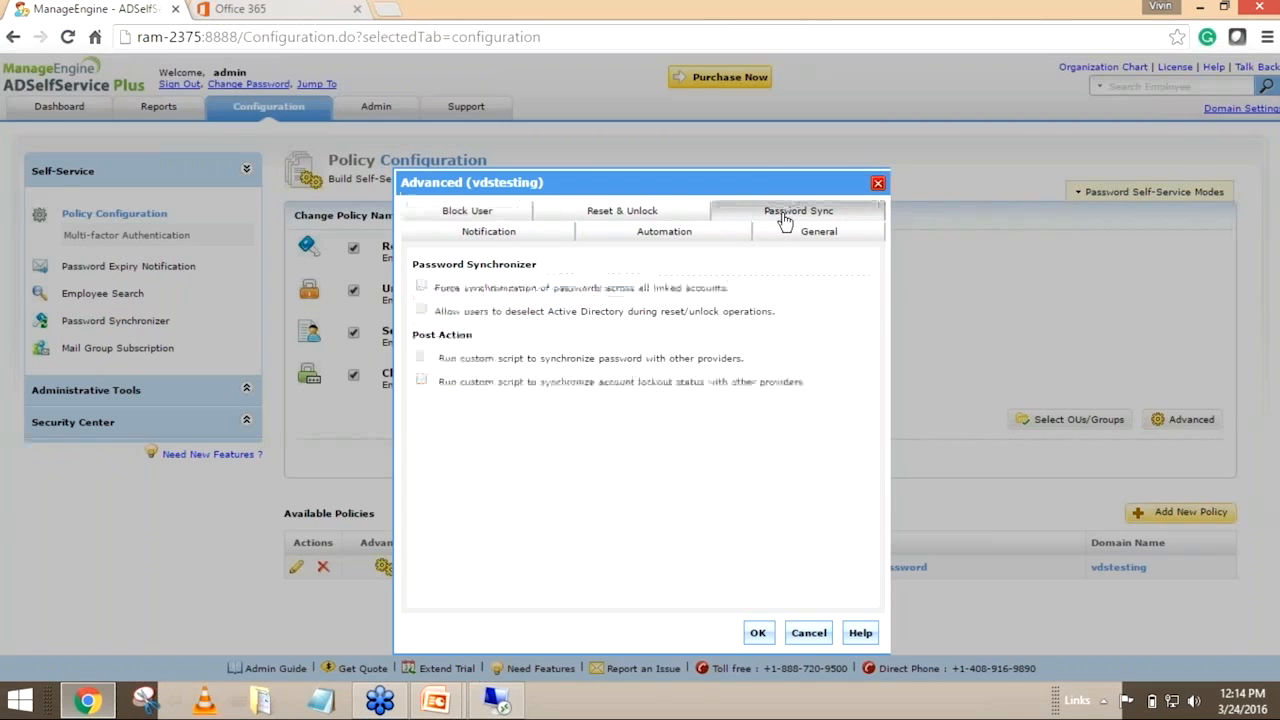
Allow users to deselect Active Directory during reset/unlock operations, and save the vdstesting policy
{"action": "left_click", "coordinate": [422, 312]}
{"action": "left_click_drag", "start_coordinate": [449, 314], "coordinate": [772, 314]}
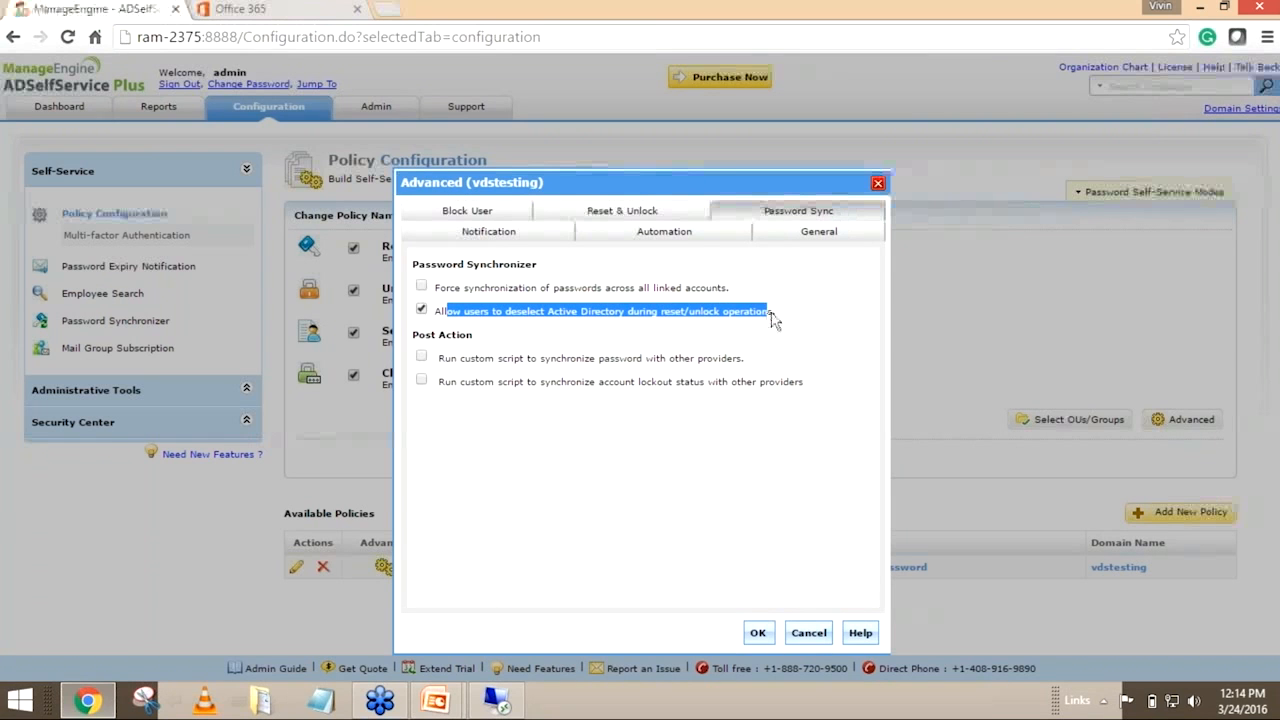
{"action": "left_click", "coordinate": [444, 311]}
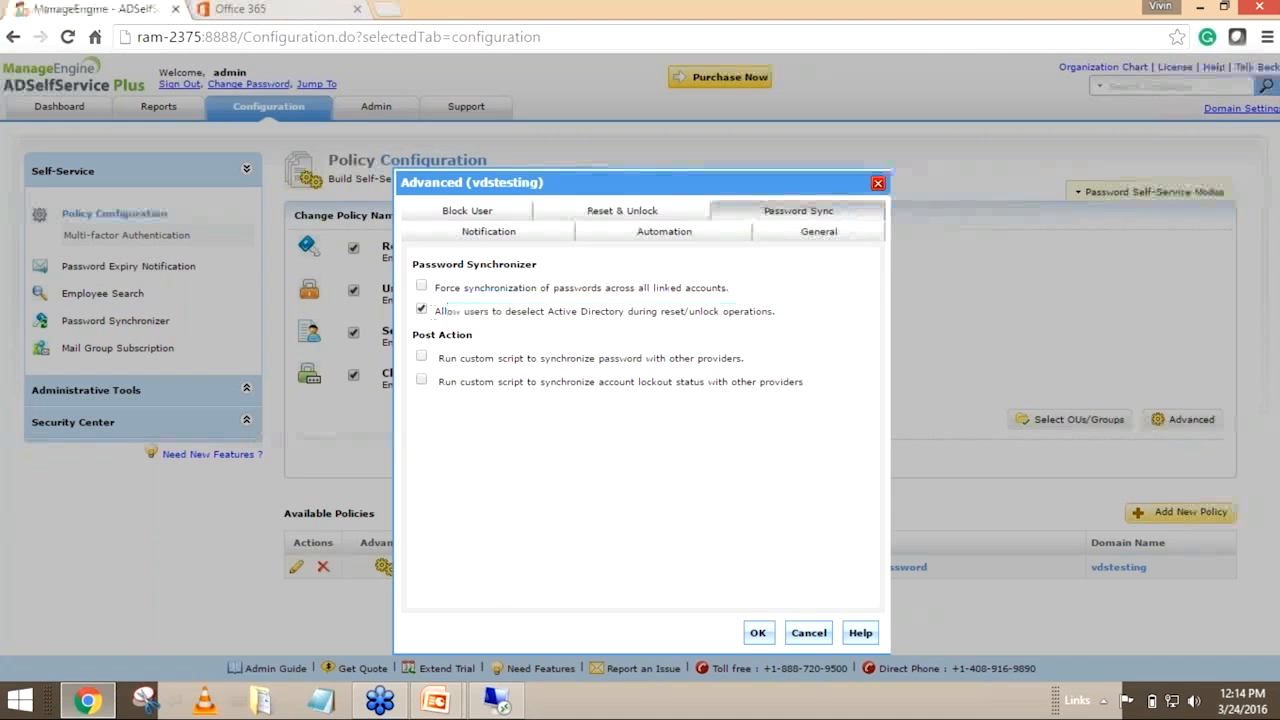
{"action": "left_click", "coordinate": [761, 633]}
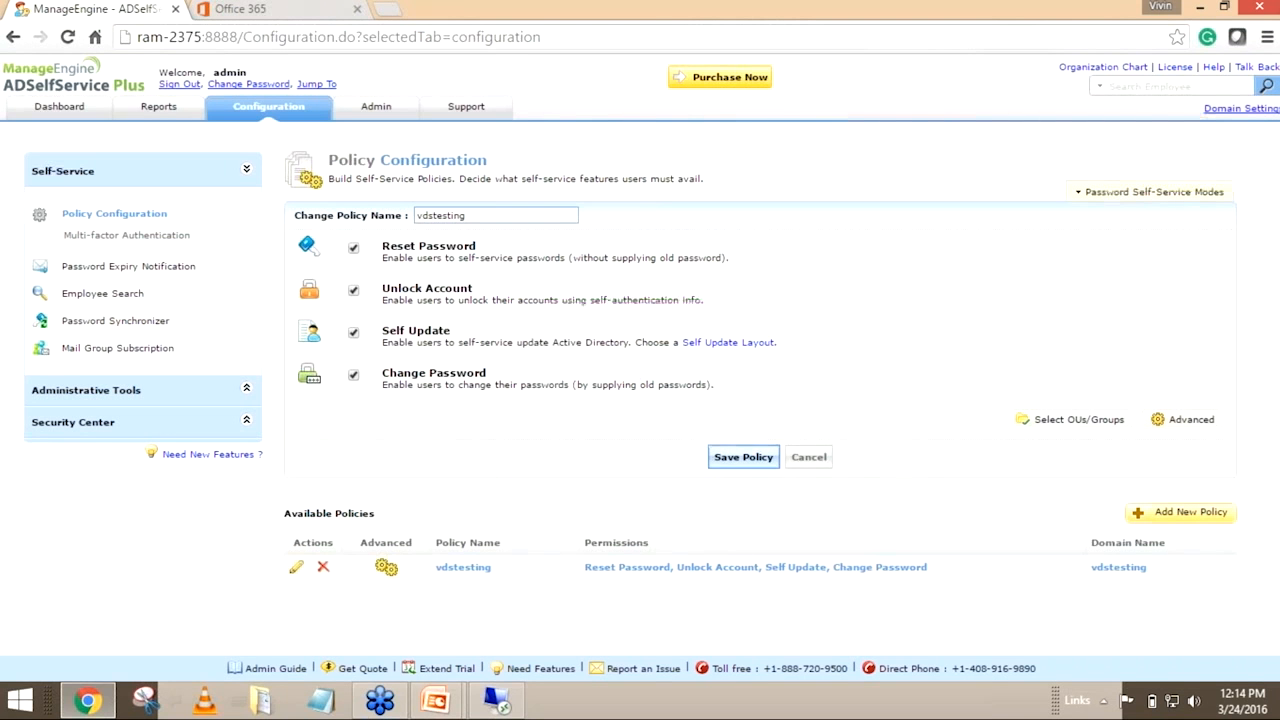
{"action": "left_click", "coordinate": [743, 457]}
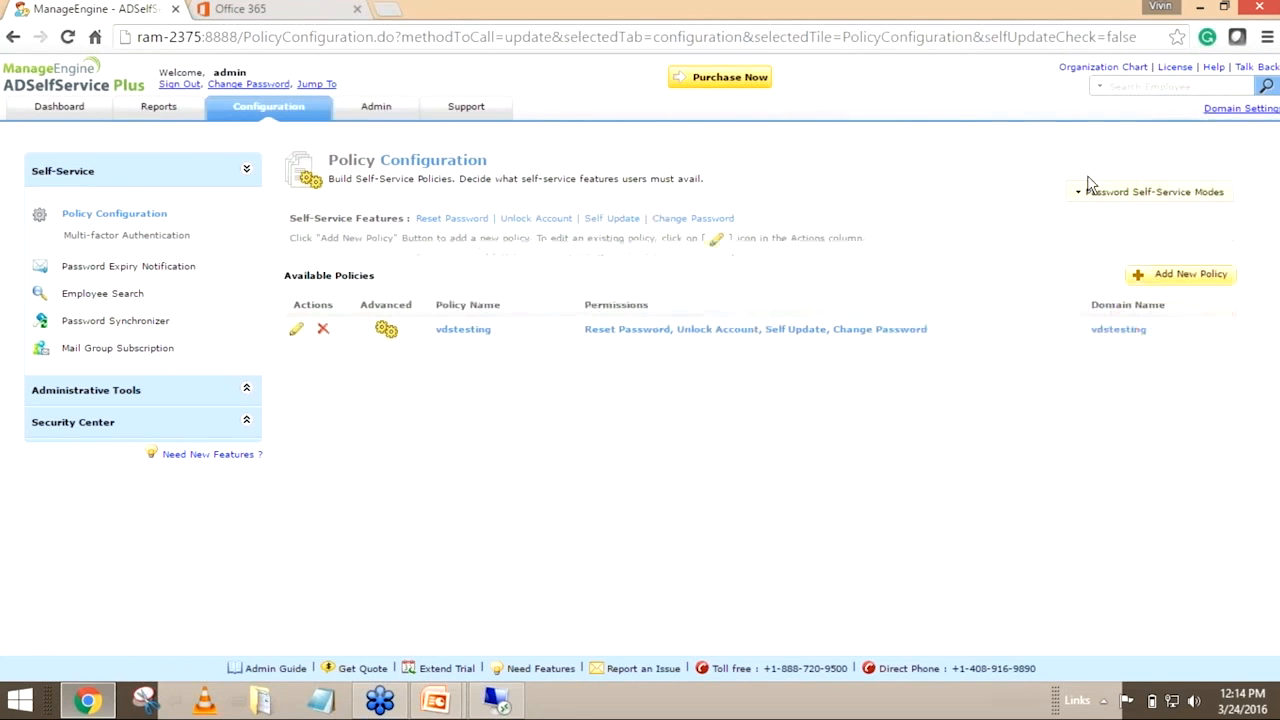
Sign out as admin and log back in through Domain User Login with the user's username and account password
{"action": "left_click", "coordinate": [163, 84]}
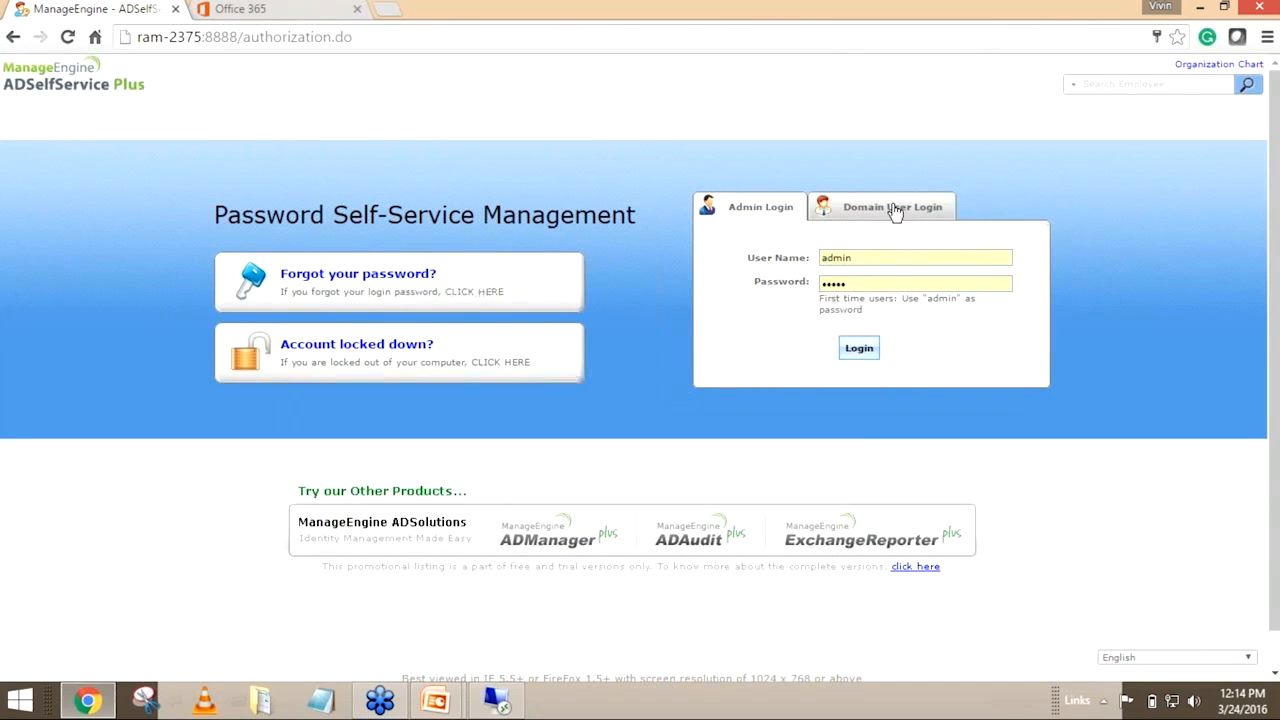
{"action": "left_click", "coordinate": [893, 208]}
{"action": "double_click", "coordinate": [868, 258]}
{"action": "type", "text": "raja"}
{"action": "key", "text": "Tab"}
{"action": "type", "text": "•••••••••"}
{"action": "left_click", "coordinate": [849, 350]}
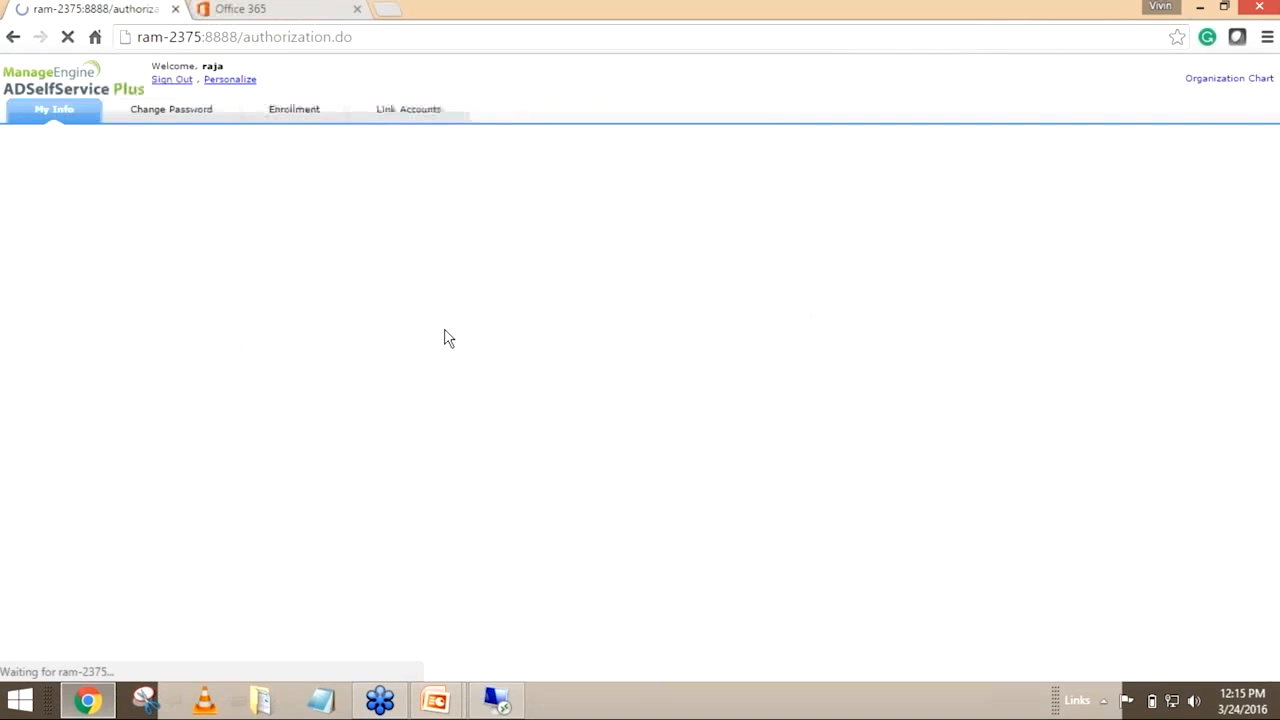
Open the Change Password page and deselect the Active Directory account, keeping only the ramchand.info account selected
{"action": "left_click", "coordinate": [198, 123]}
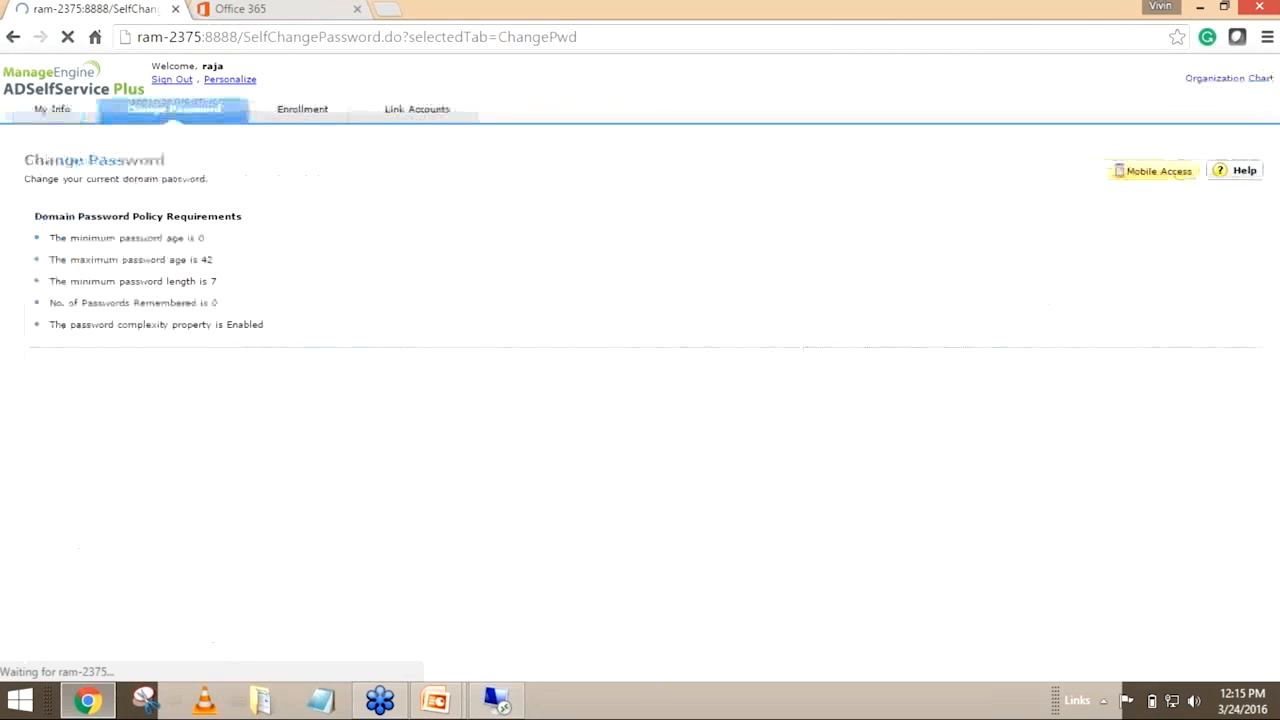
{"action": "left_click", "coordinate": [251, 377]}
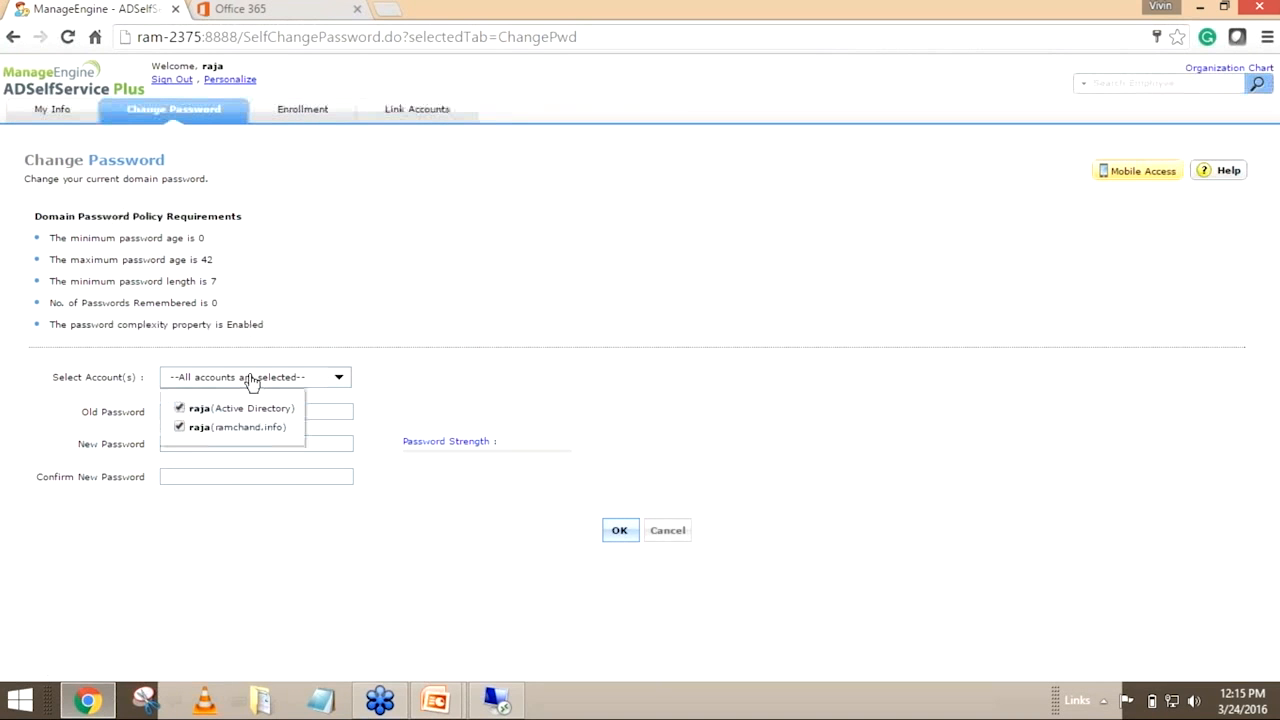
{"action": "left_click", "coordinate": [180, 409]}
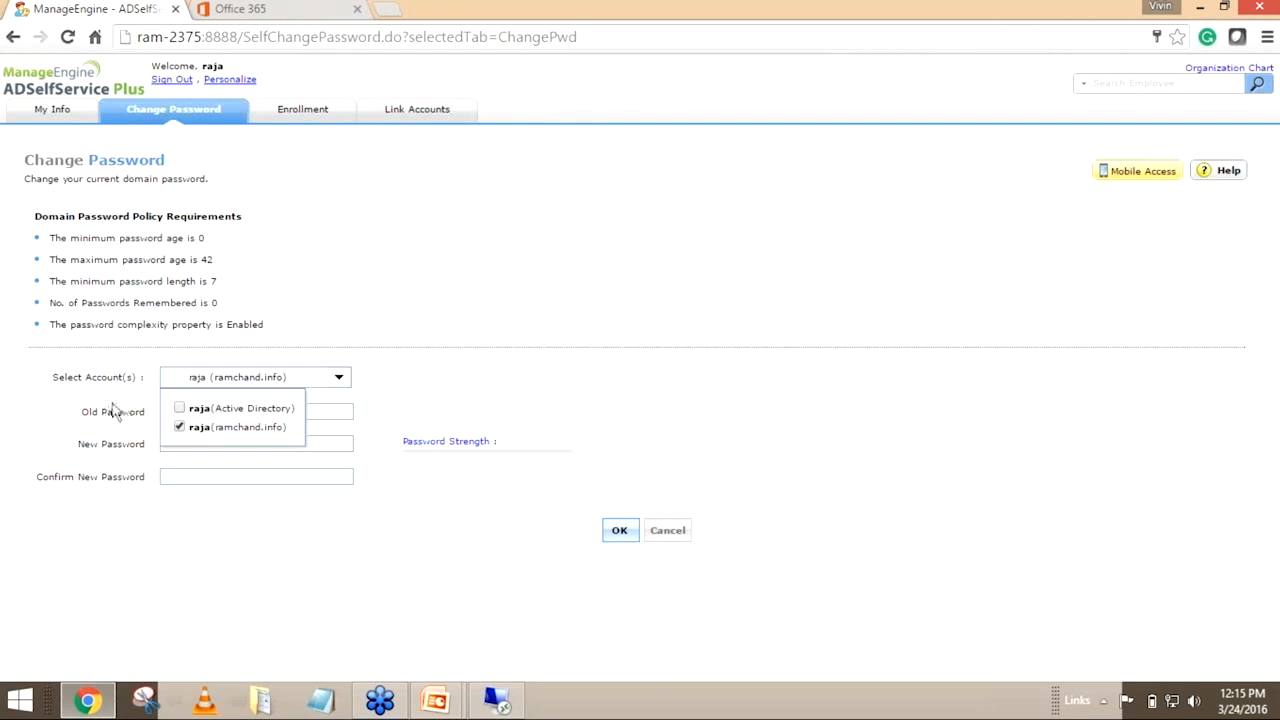
{"action": "left_click", "coordinate": [141, 428]}
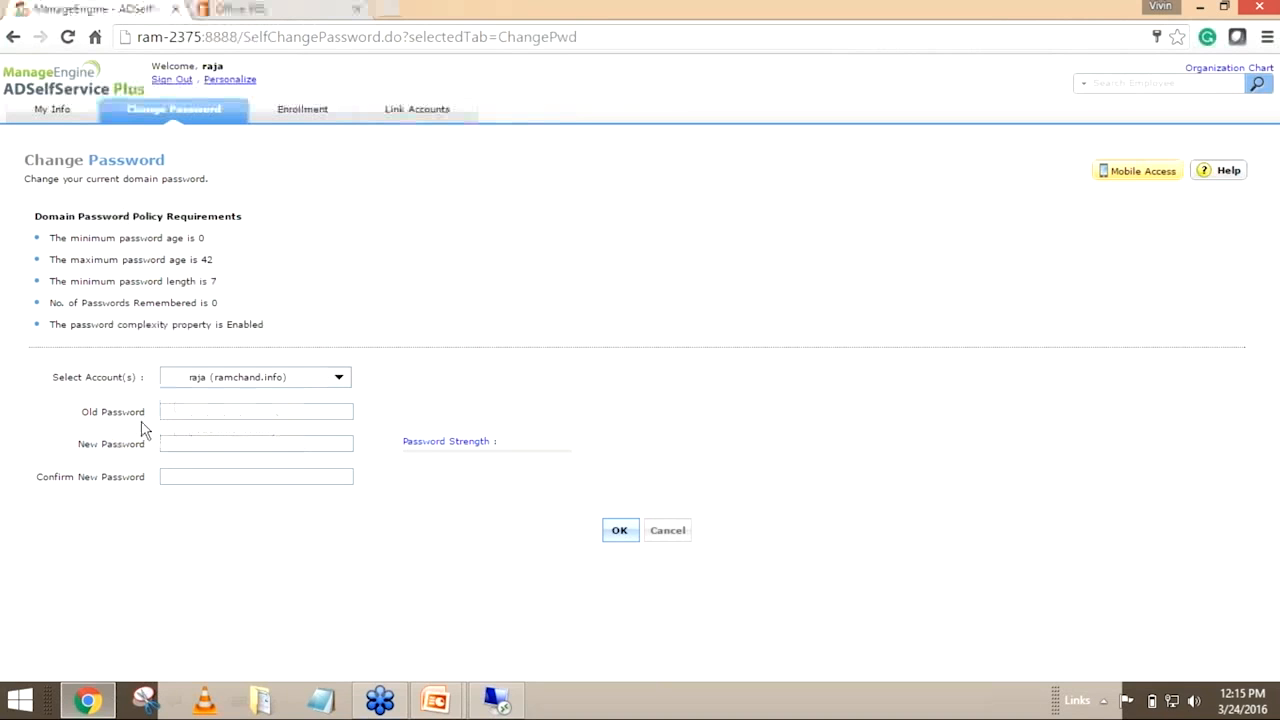
Enter the old password and a new password with confirmation for the ramchand.info account, submit the change, and update the browser's saved password
{"action": "key", "text": "Tab"}
{"action": "type", "text": "a"}
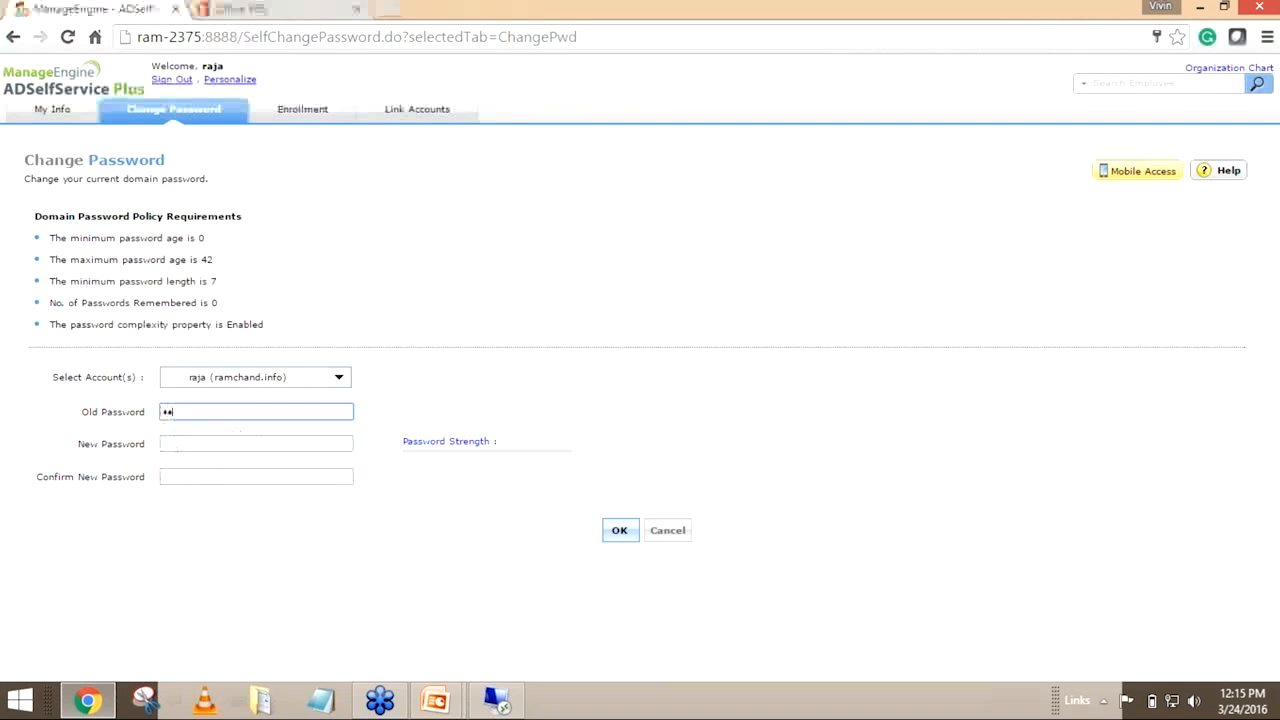
{"action": "key", "text": "Tab"}
{"action": "type", "text": "abcdefghijkl"}
{"action": "key", "text": "Tab"}
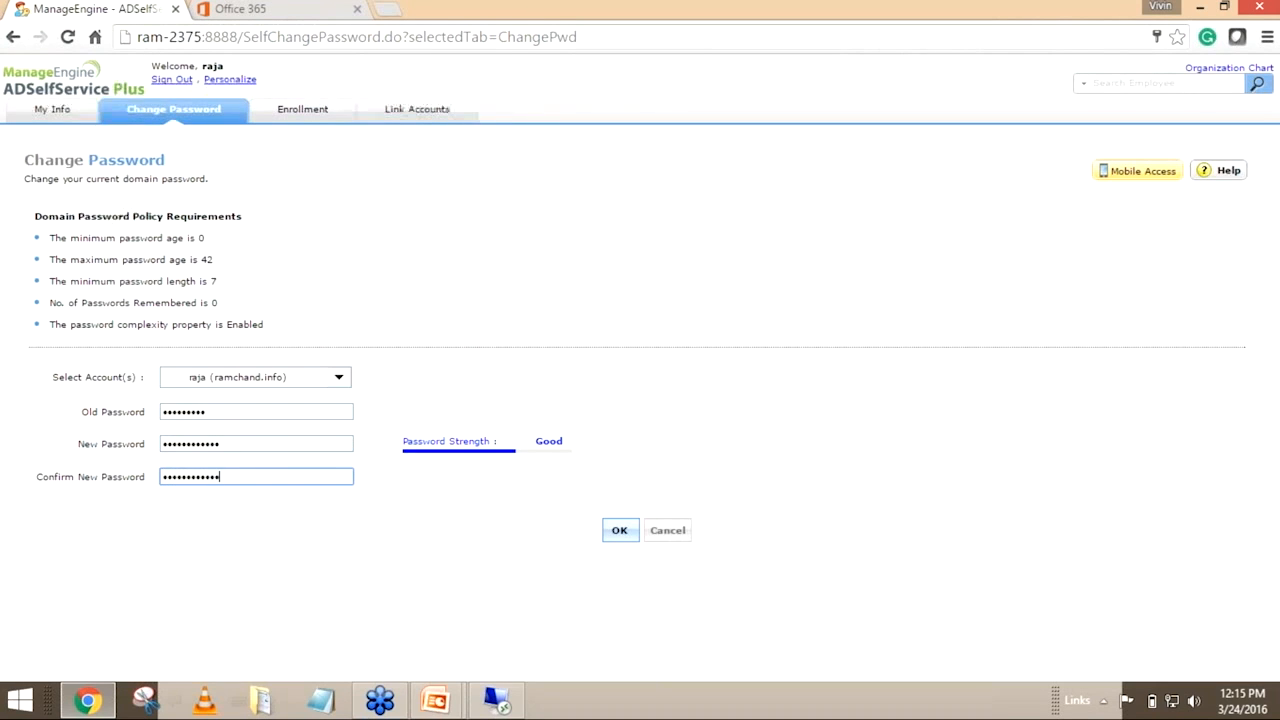
{"action": "left_click", "coordinate": [612, 530]}
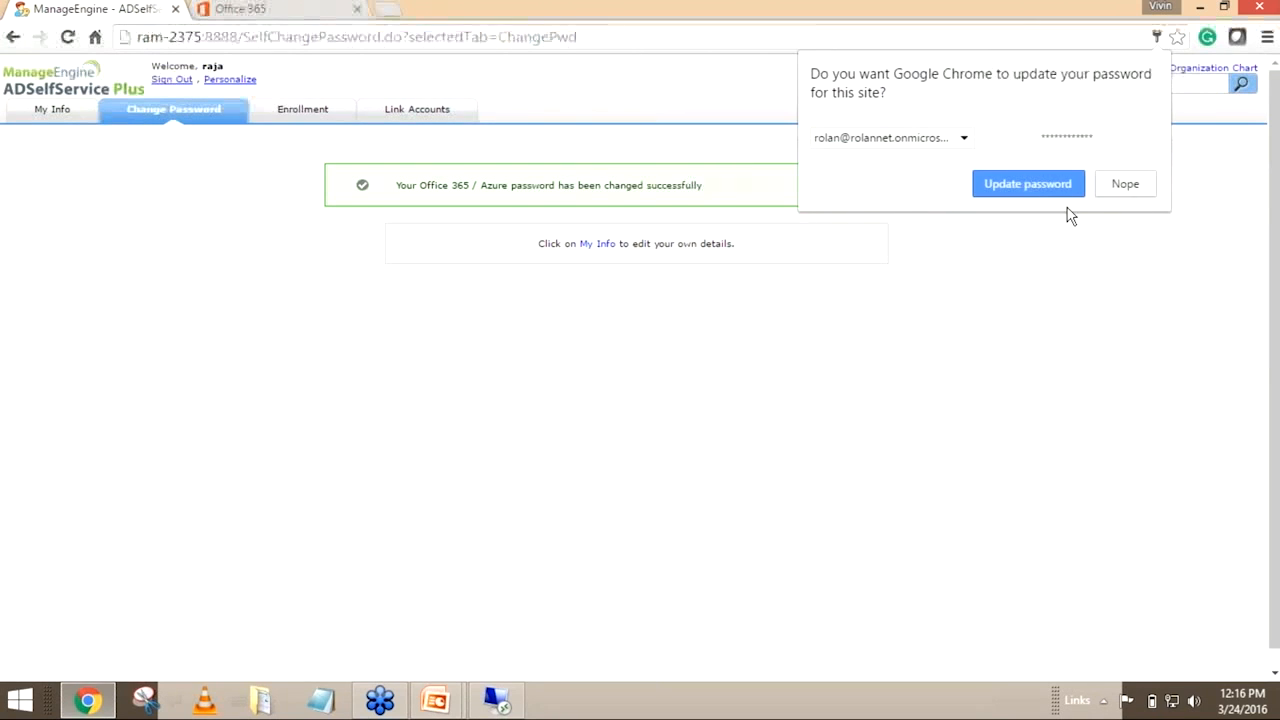
{"action": "left_click", "coordinate": [1055, 188]}
{"action": "left_click_drag", "start_coordinate": [745, 192], "coordinate": [400, 191]}
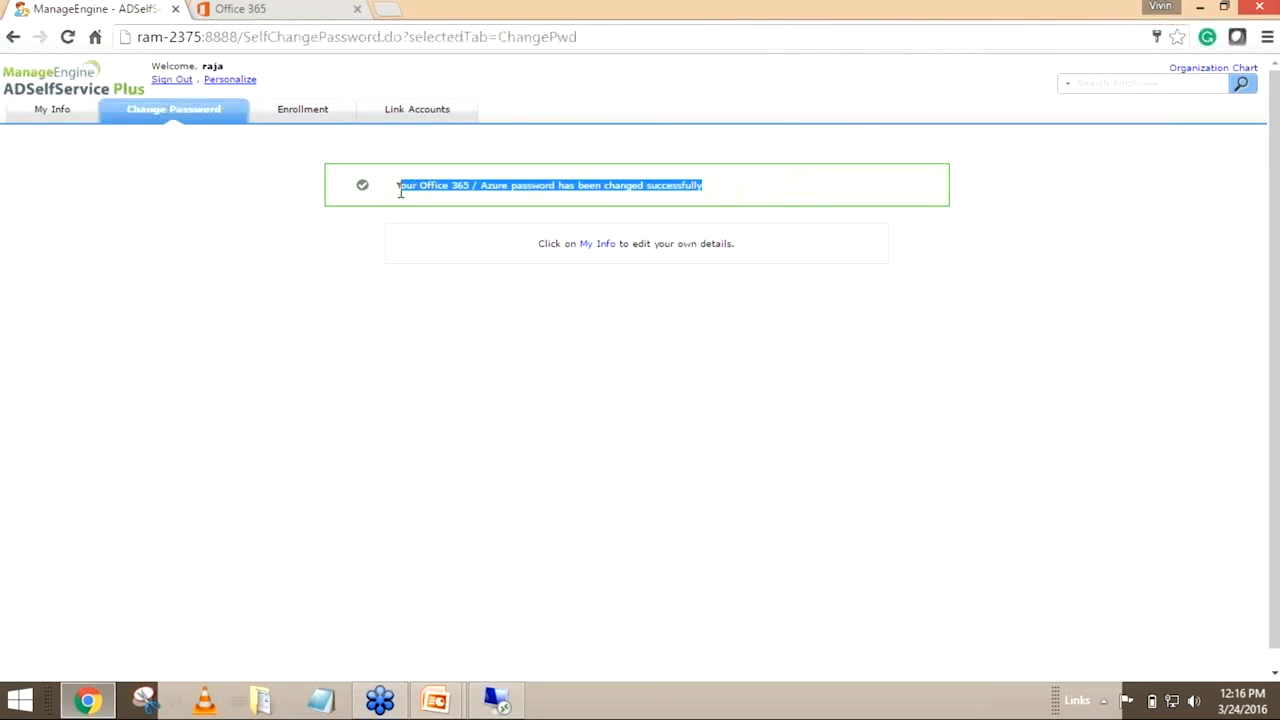
Switch to the Office 365 portal, sign out, sign back in to the same account with the new password, and update the saved password
{"action": "left_click", "coordinate": [258, 8]}
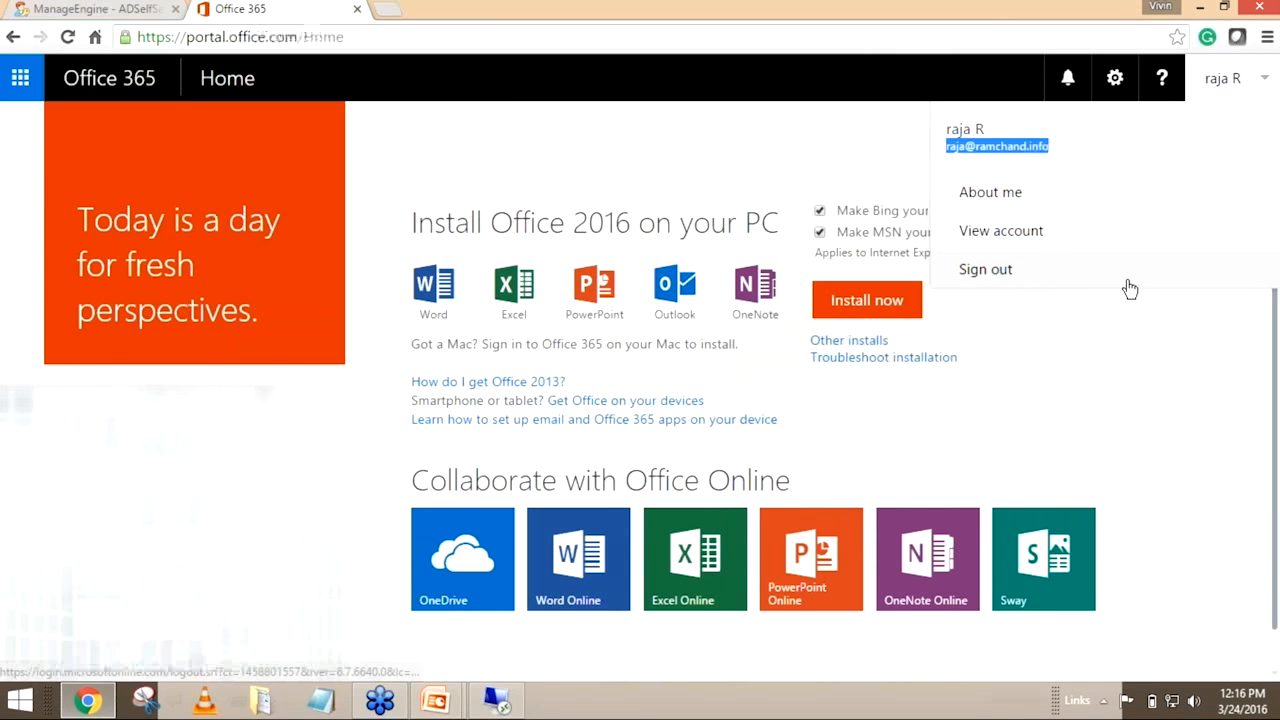
{"action": "left_click", "coordinate": [1085, 276]}
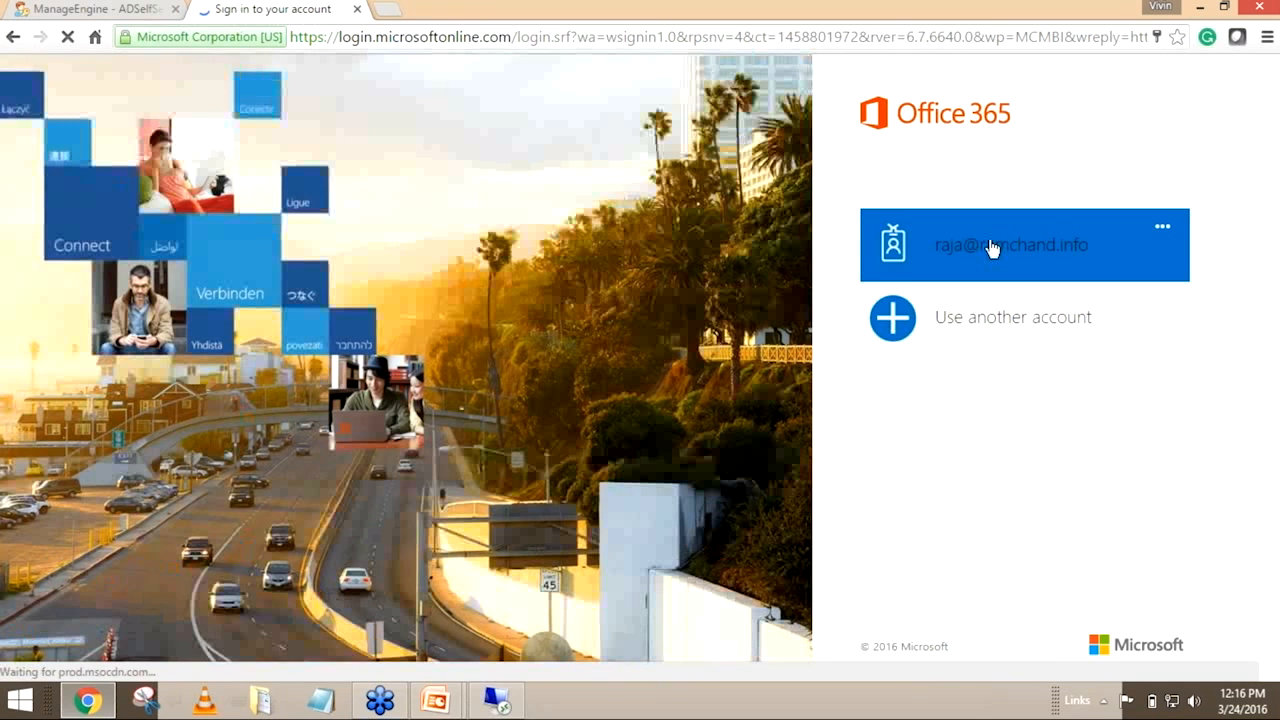
{"action": "left_click", "coordinate": [991, 249]}
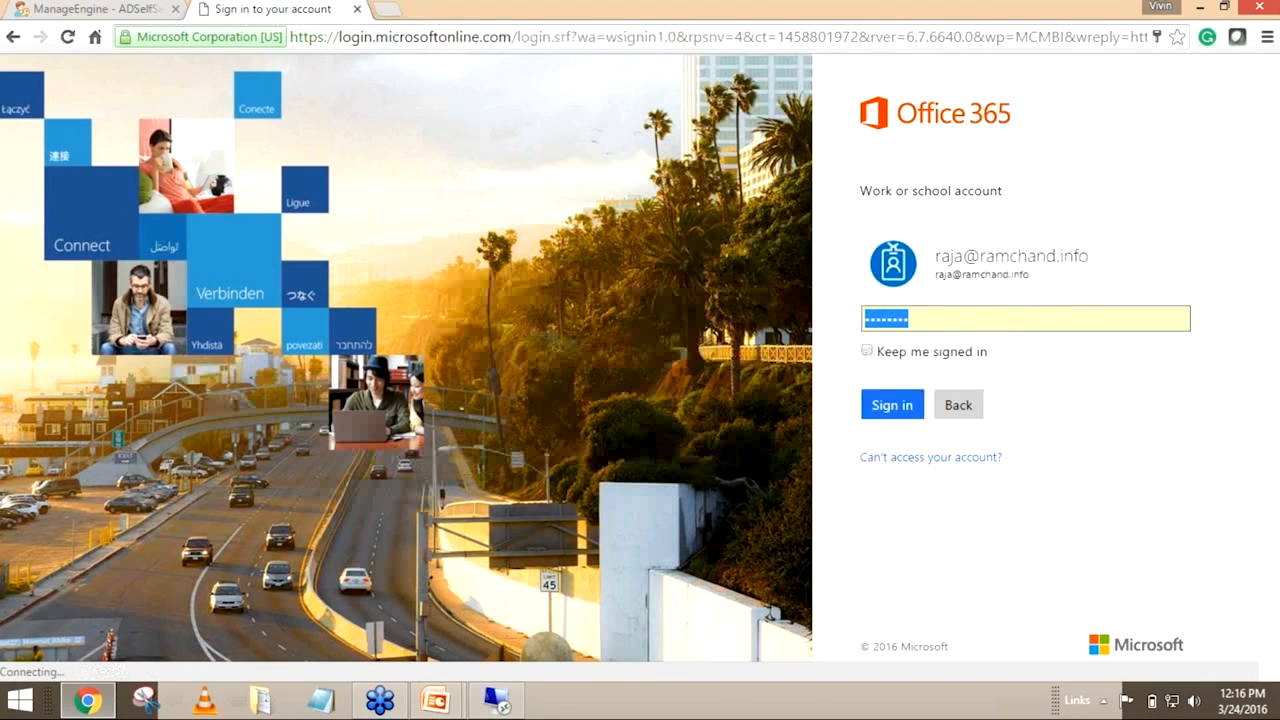
{"action": "type", "text": "r••••••••"}
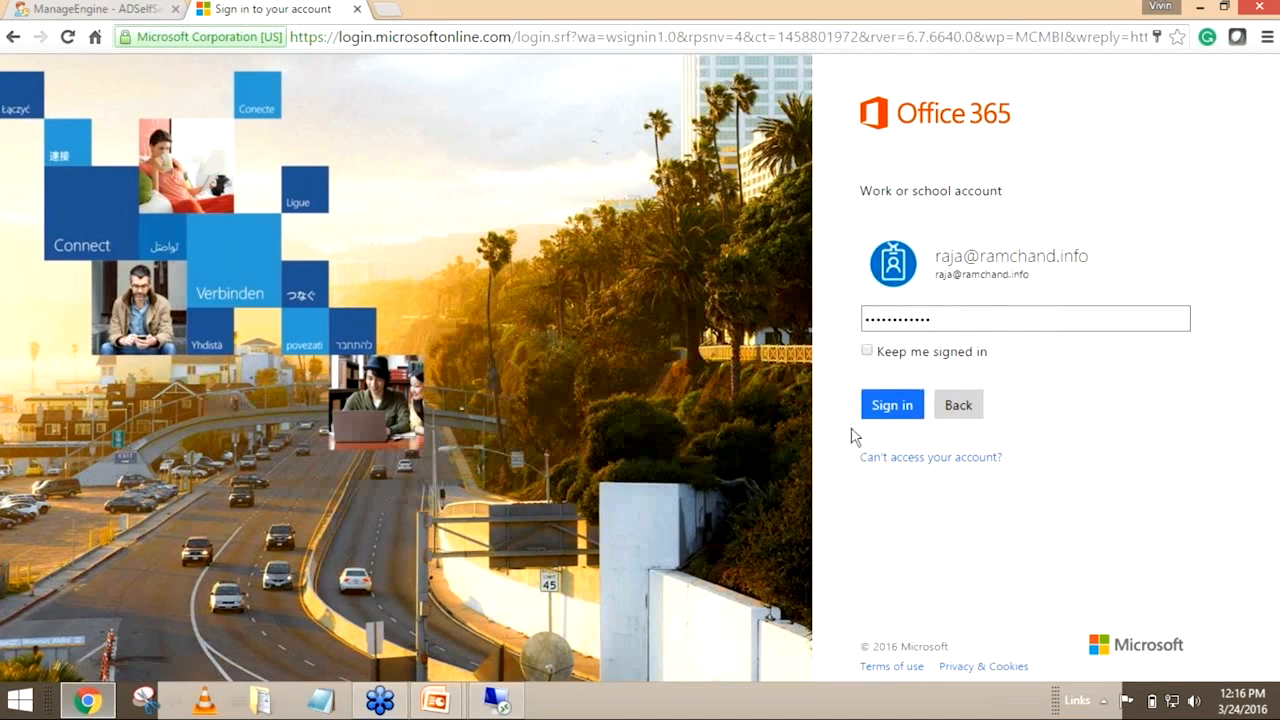
{"action": "key", "text": "Return"}
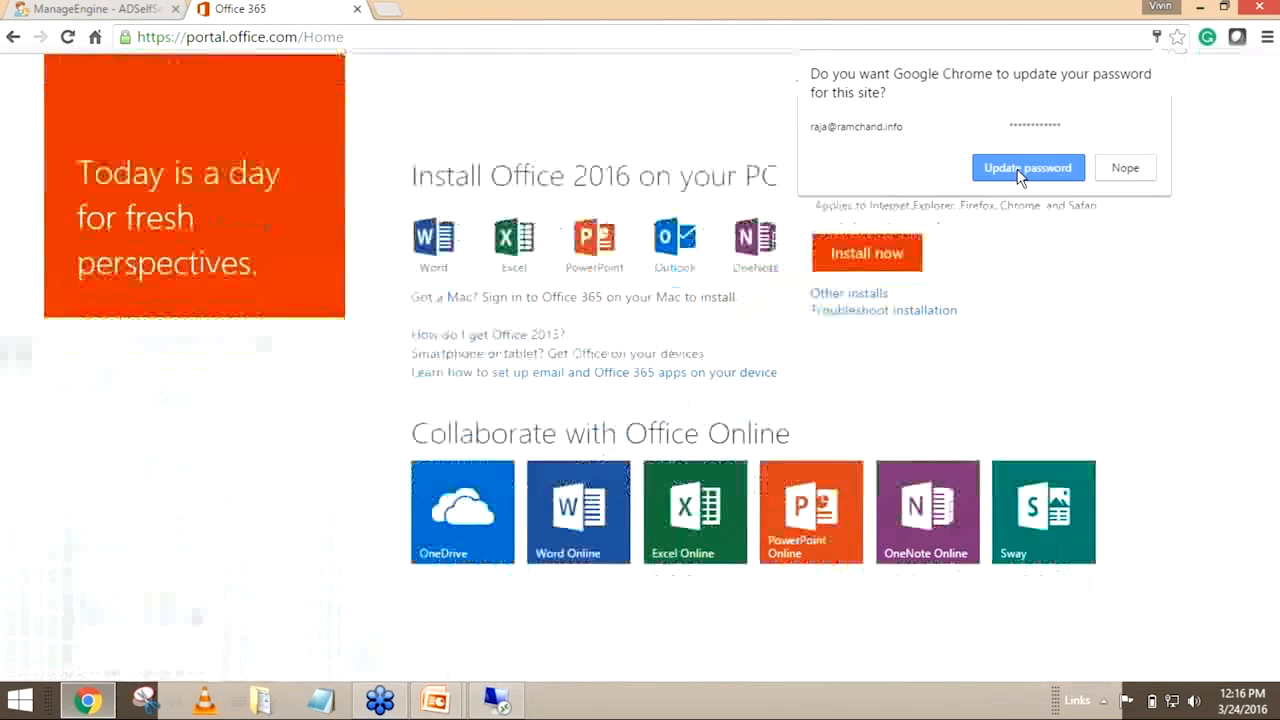
{"action": "left_click", "coordinate": [1022, 169]}
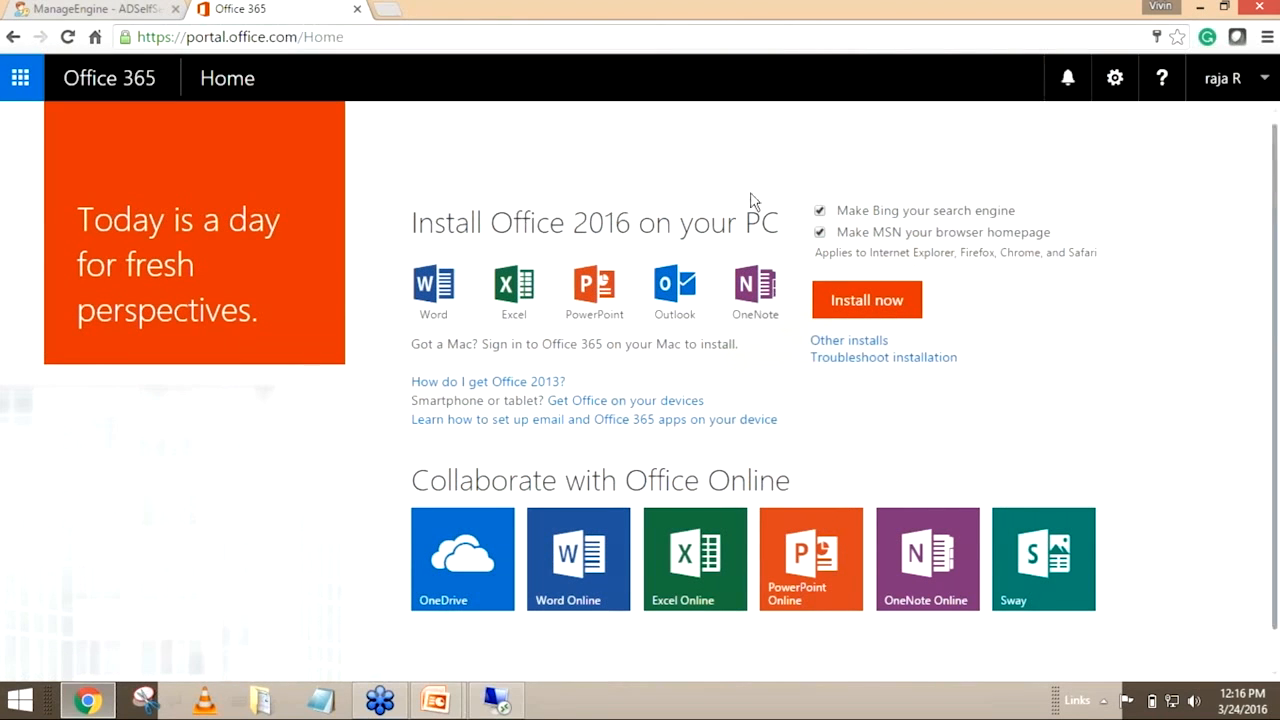
Sign out of ADSelfService Plus and show the Topics slide in the PowerPoint presentation before returning to the browser
{"action": "left_click", "coordinate": [60, 9]}
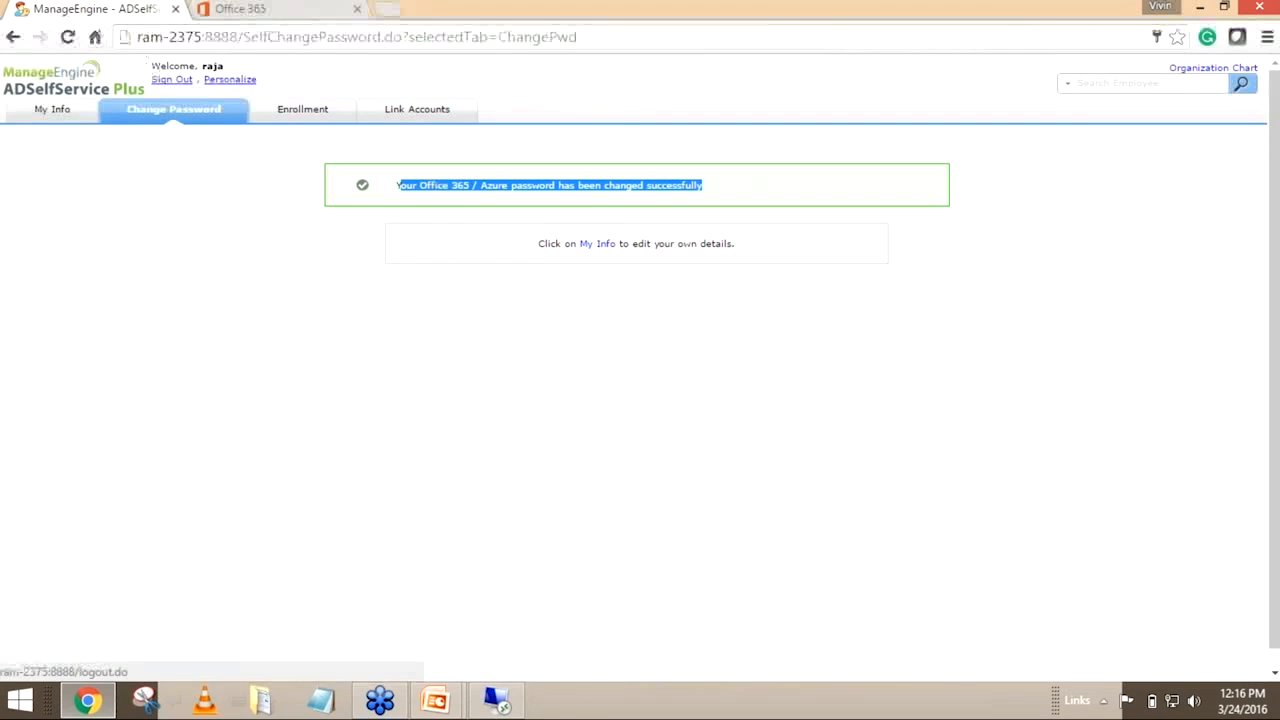
{"action": "left_click", "coordinate": [171, 79]}
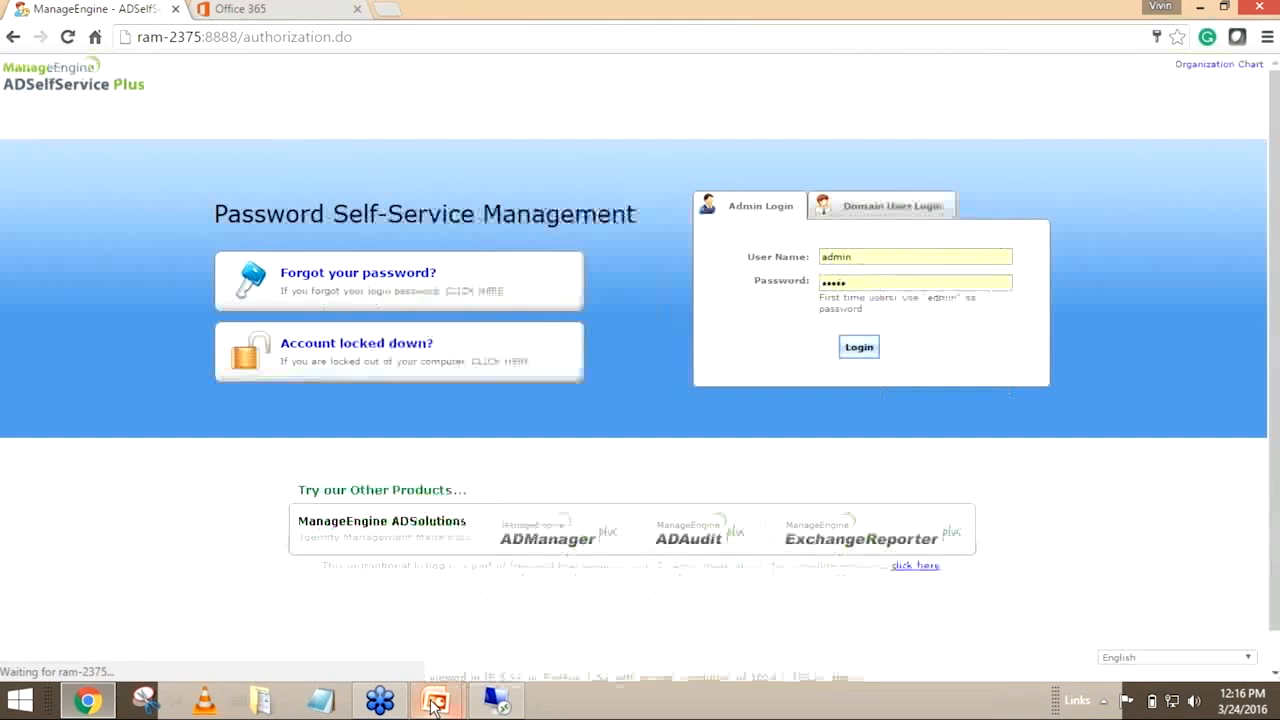
{"action": "right_click", "coordinate": [455, 688]}
{"action": "left_click", "coordinate": [443, 700]}
{"action": "left_click", "coordinate": [510, 645]}
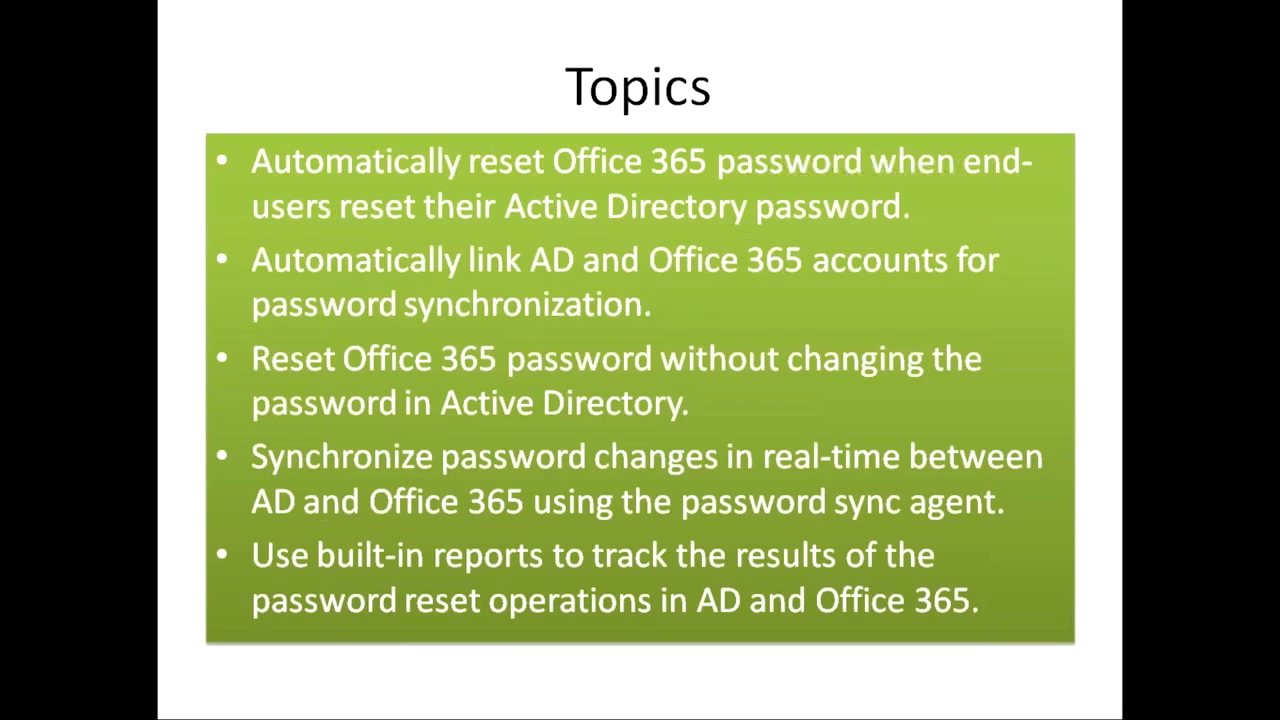
{"action": "key", "text": "alt+Tab"}
{"action": "key", "text": "alt+Tab"}
{"action": "key", "text": "alt+Tab"}
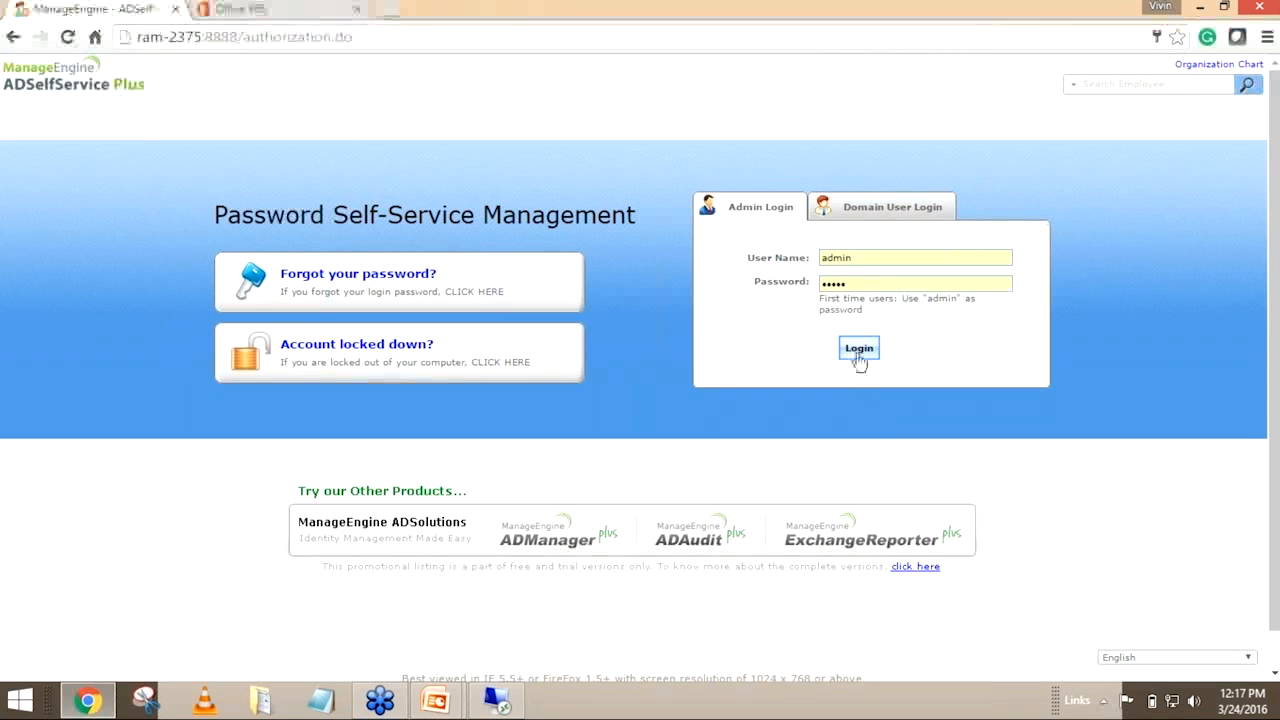
{"action": "left_click", "coordinate": [497, 700]}
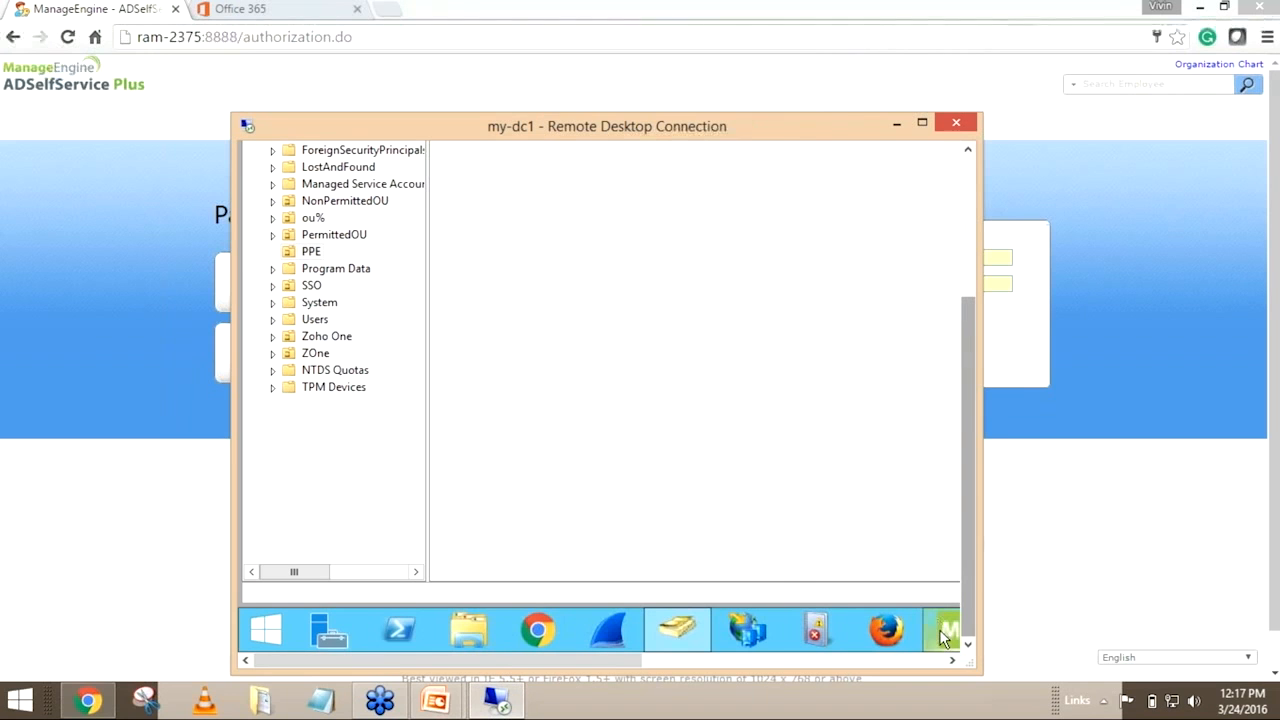
{"action": "left_click_drag", "start_coordinate": [609, 662], "coordinate": [685, 662]}
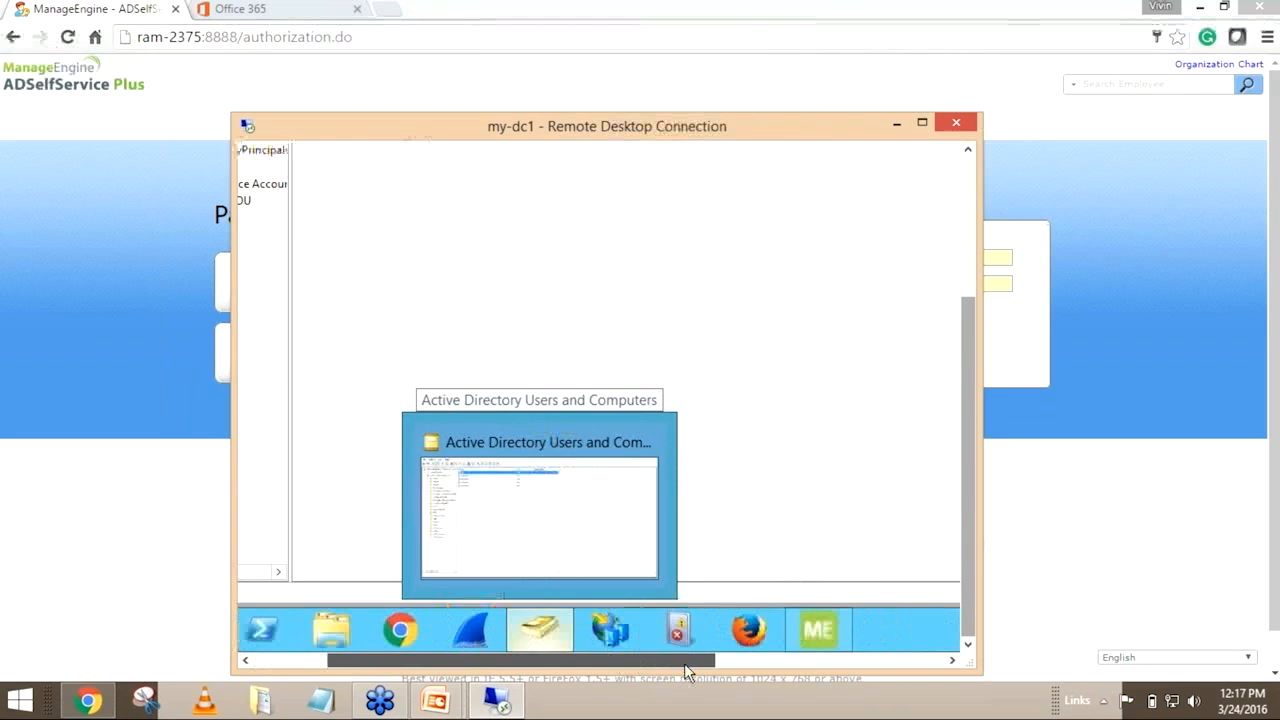
{"action": "mouse_move", "coordinate": [827, 620]}
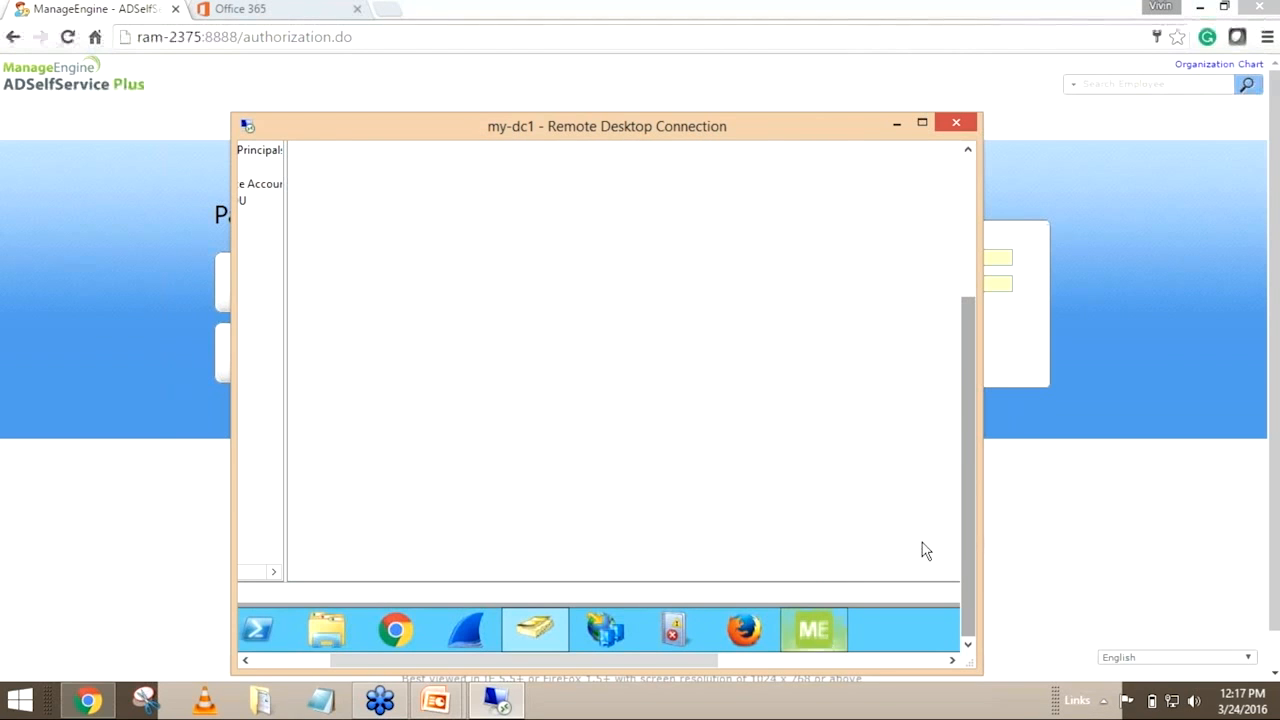
{"action": "left_click", "coordinate": [817, 632]}
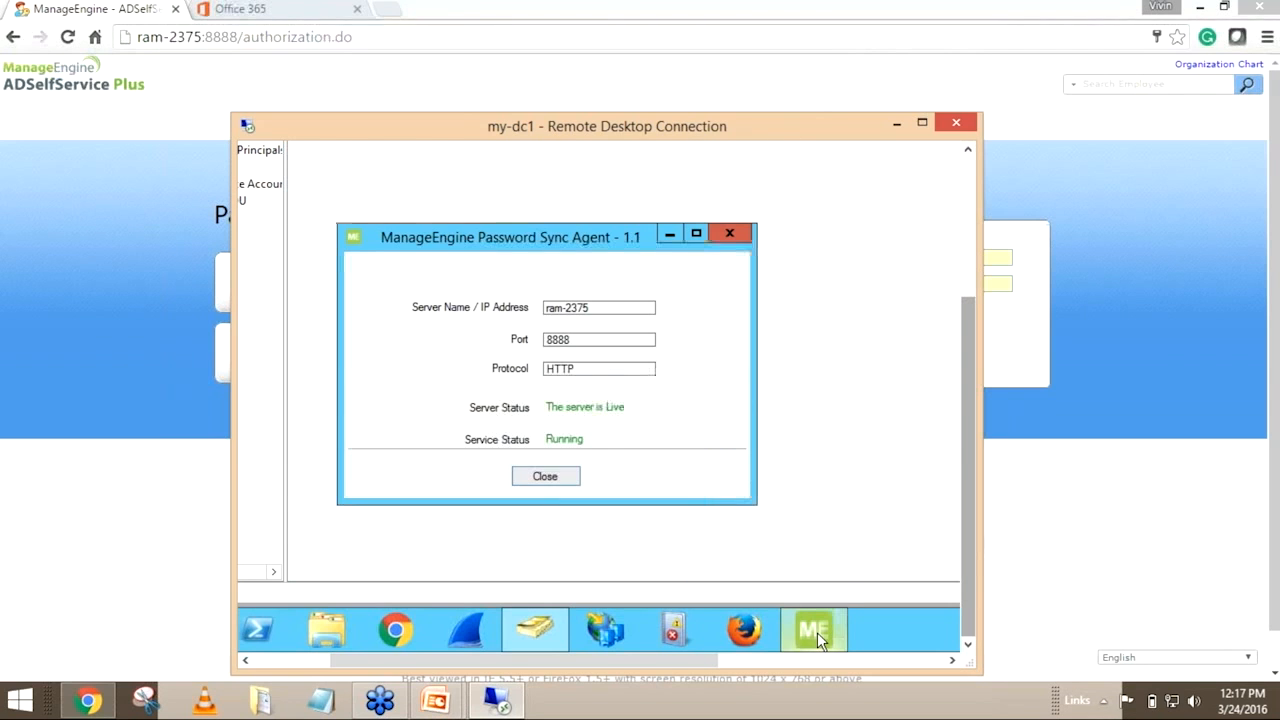
{"action": "left_click_drag", "start_coordinate": [530, 236], "coordinate": [573, 230]}
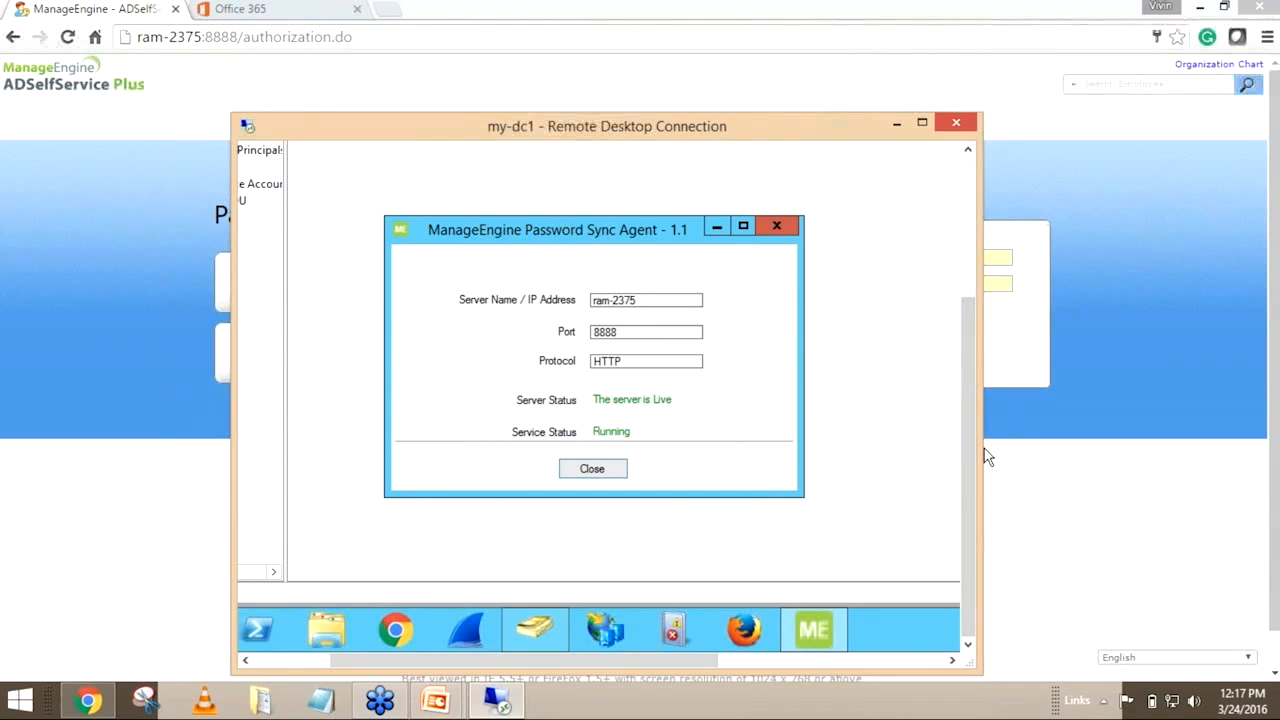
{"action": "left_click_drag", "start_coordinate": [965, 429], "coordinate": [965, 372]}
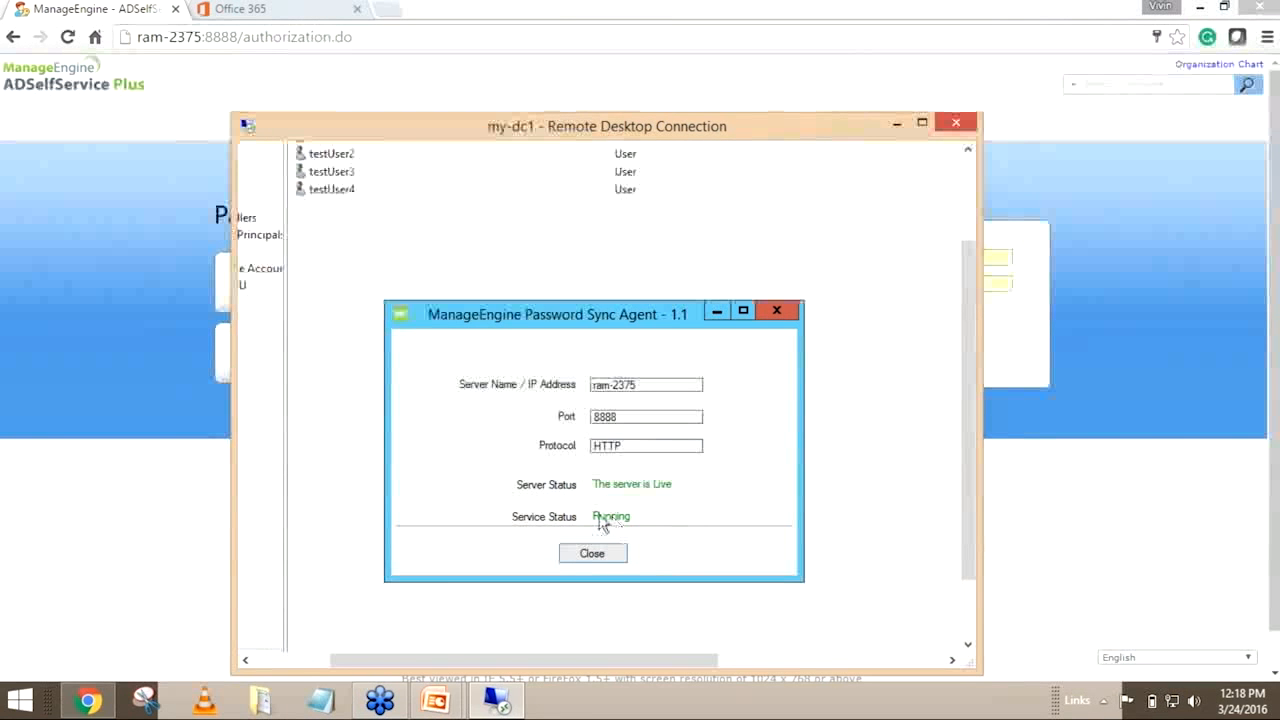
{"action": "left_click", "coordinate": [614, 560]}
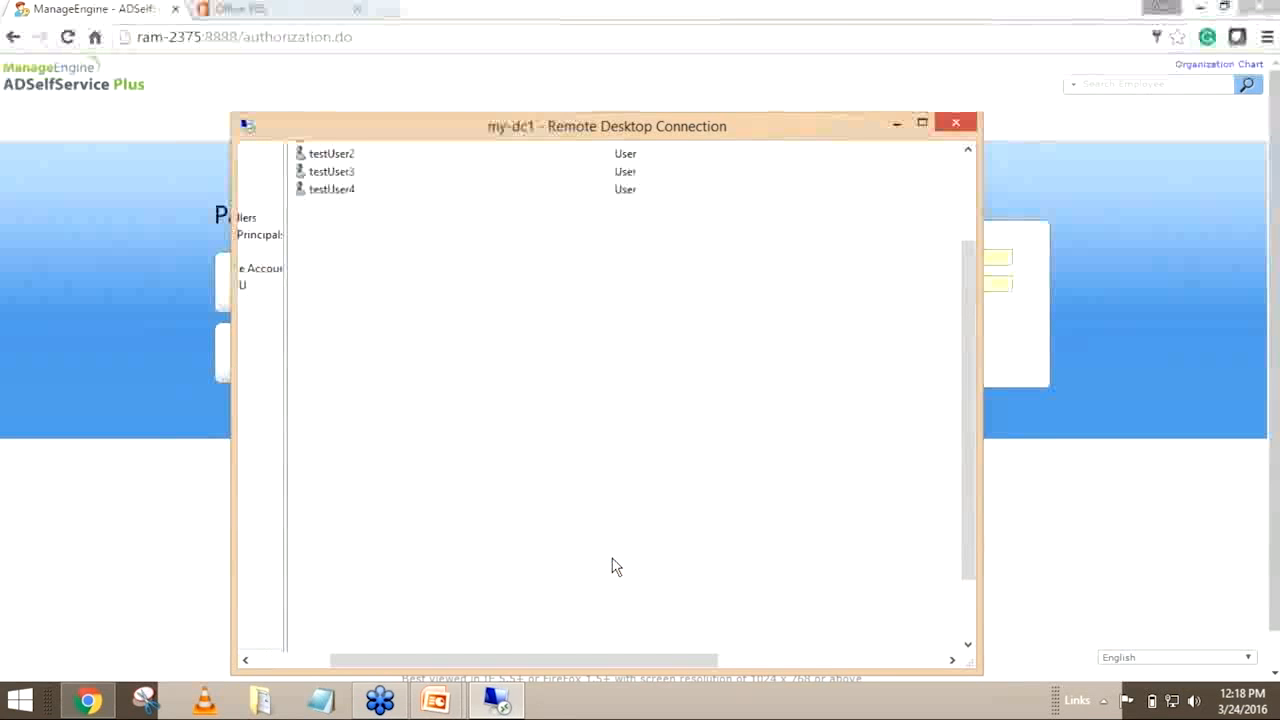
Show the Windows security options with Change a password in the my-dc1 session, and return to Active Directory Users and Computers
{"action": "left_click_drag", "start_coordinate": [975, 552], "coordinate": [973, 468]}
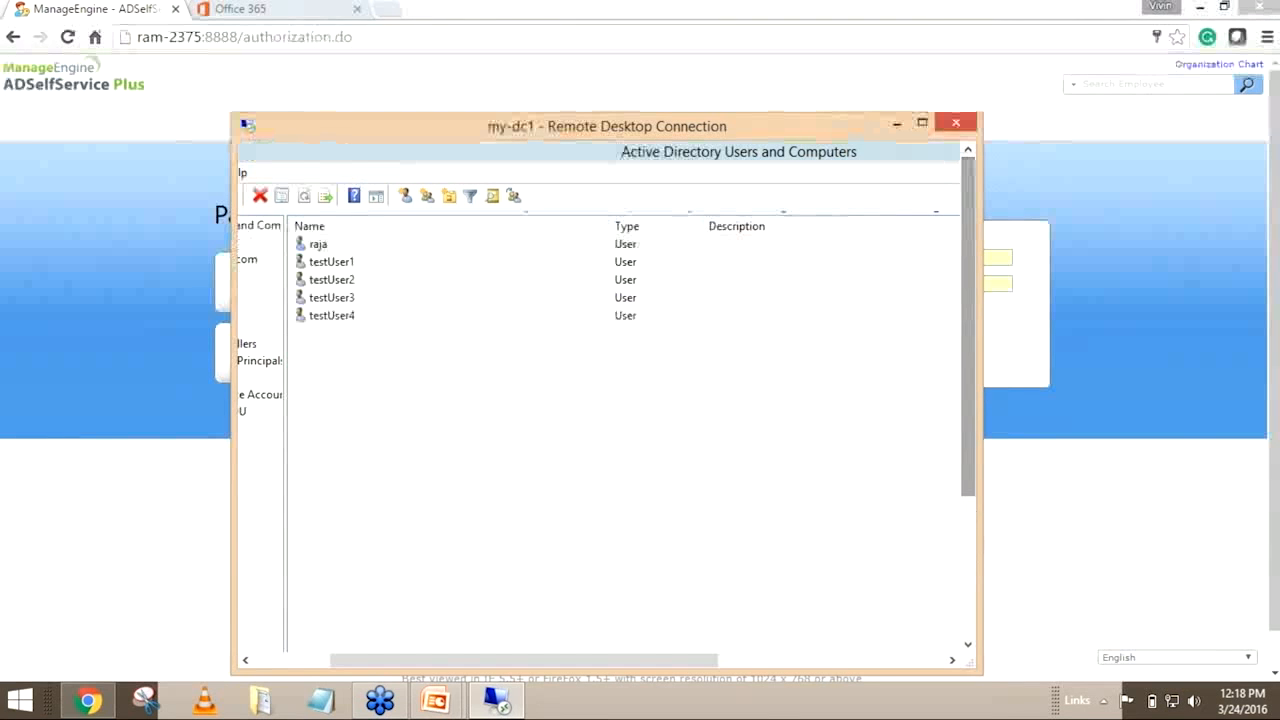
{"action": "left_click", "coordinate": [617, 498]}
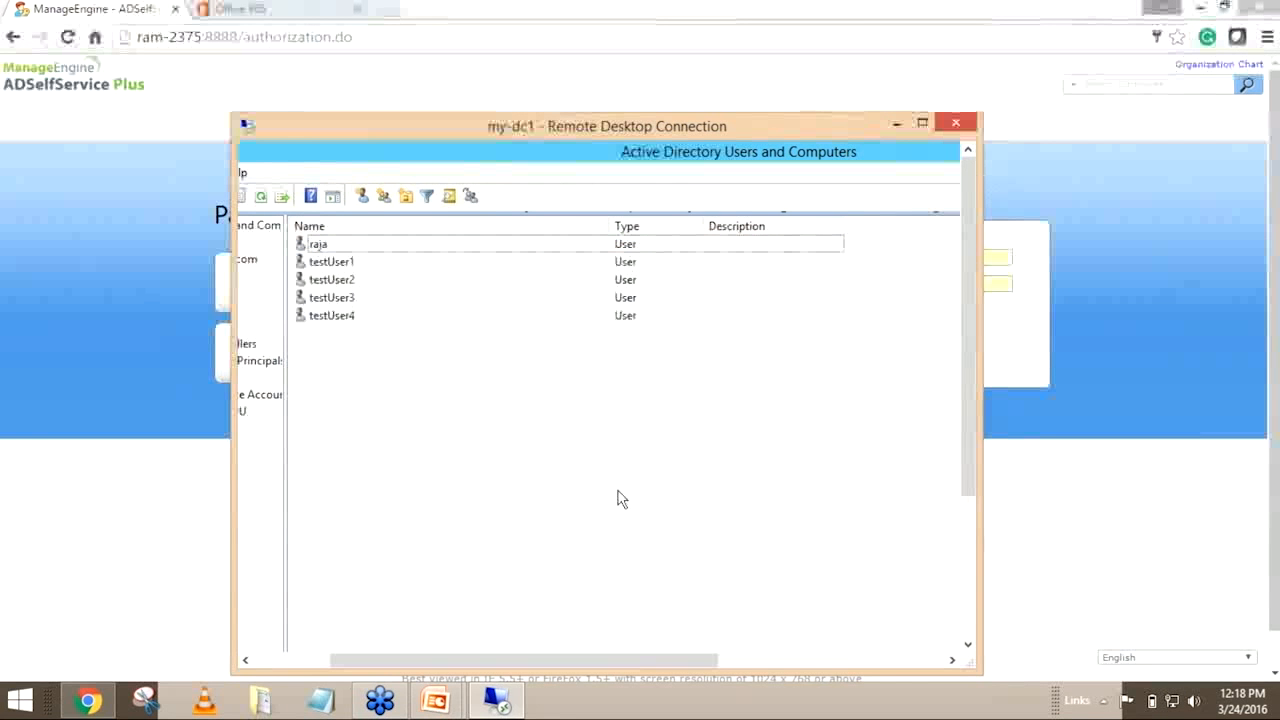
{"action": "key", "text": "ctrl+alt+End"}
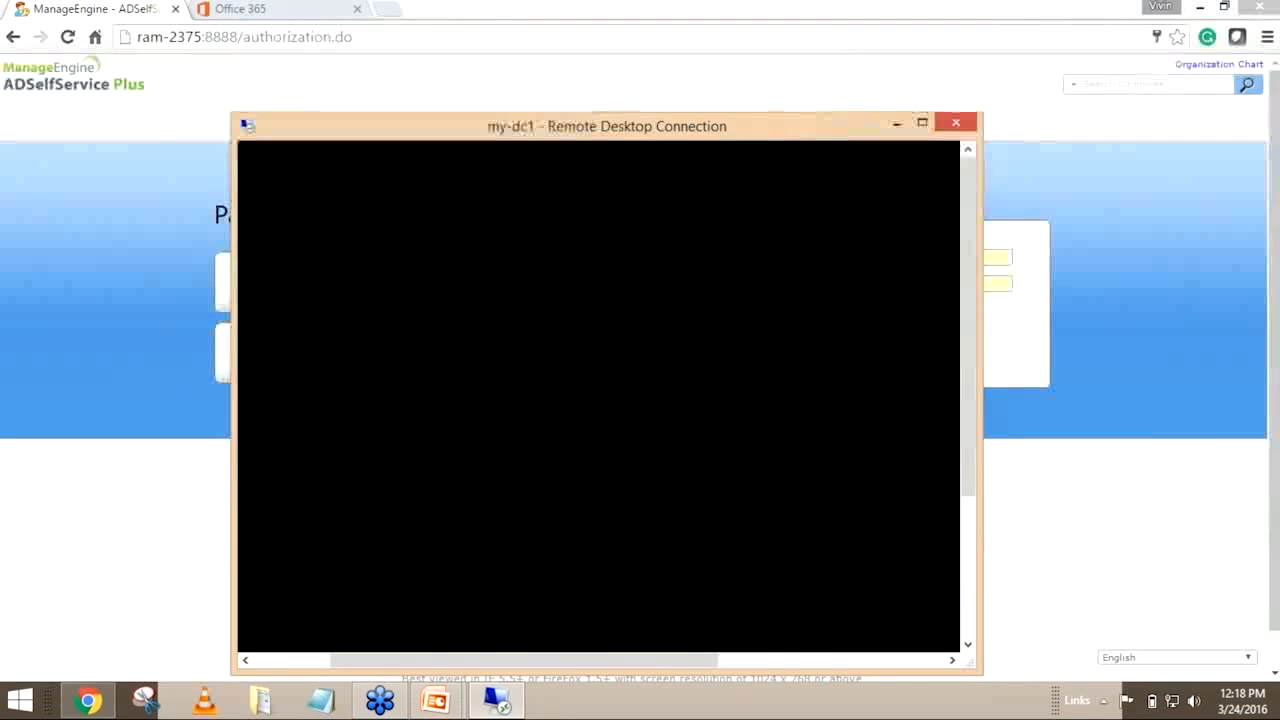
{"action": "left_click", "coordinate": [681, 411]}
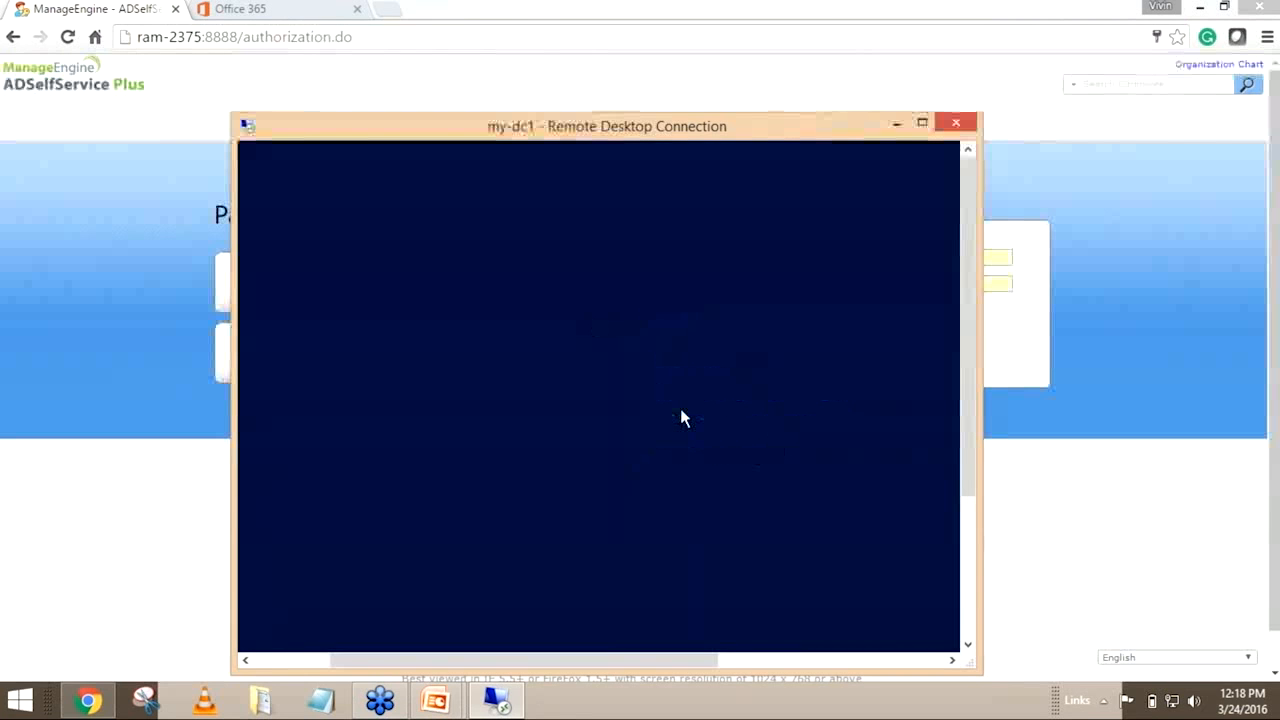
{"action": "left_click_drag", "start_coordinate": [685, 658], "coordinate": [751, 663]}
{"action": "left_click", "coordinate": [340, 329]}
{"action": "left_click", "coordinate": [392, 332]}
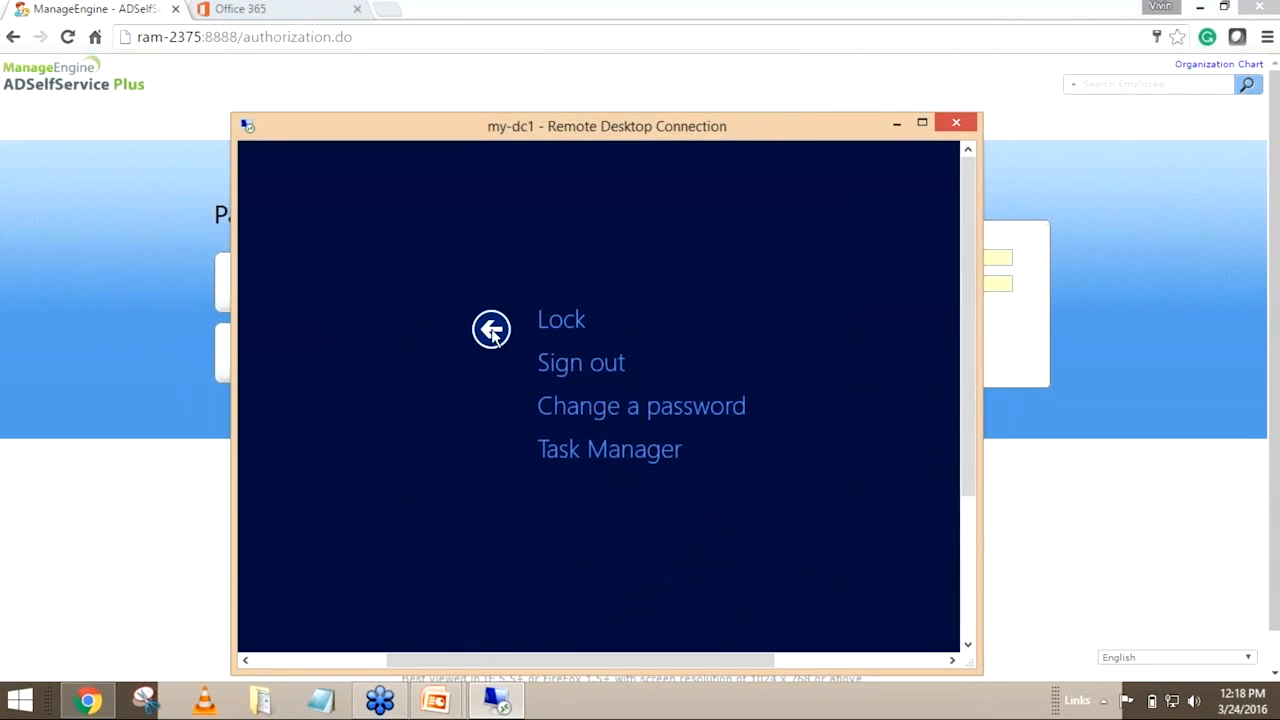
{"action": "left_click", "coordinate": [490, 332]}
{"action": "left_click_drag", "start_coordinate": [540, 660], "coordinate": [408, 660]}
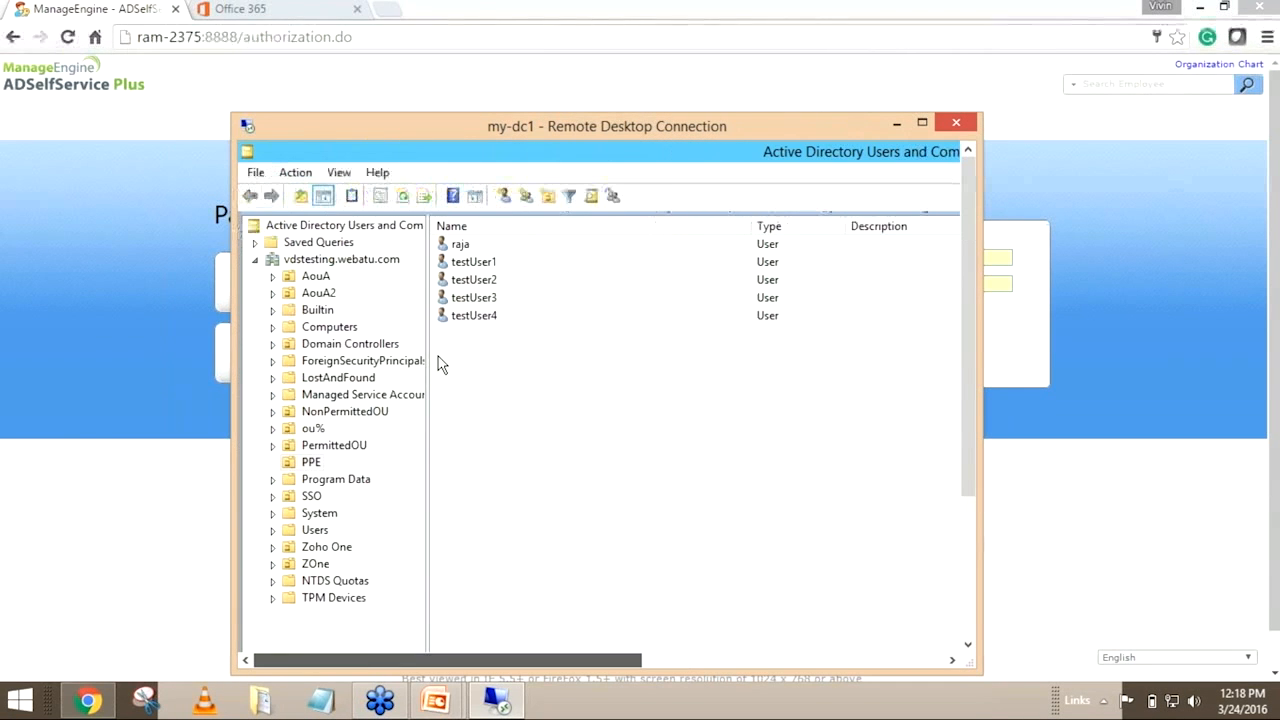
Start a password reset for the first user in the Active Directory list, without requiring a password change at next logon
{"action": "left_click", "coordinate": [458, 245]}
{"action": "left_click_drag", "start_coordinate": [583, 661], "coordinate": [642, 661]}
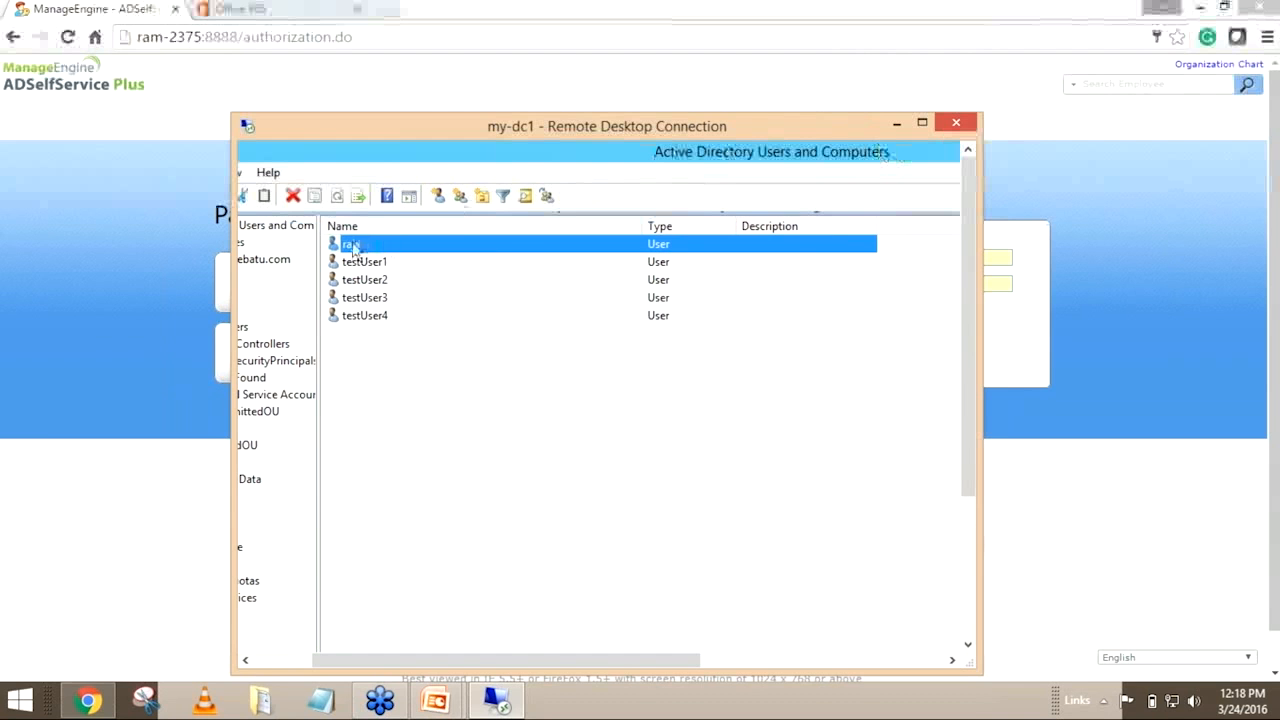
{"action": "left_click", "coordinate": [363, 354]}
{"action": "left_click", "coordinate": [352, 245]}
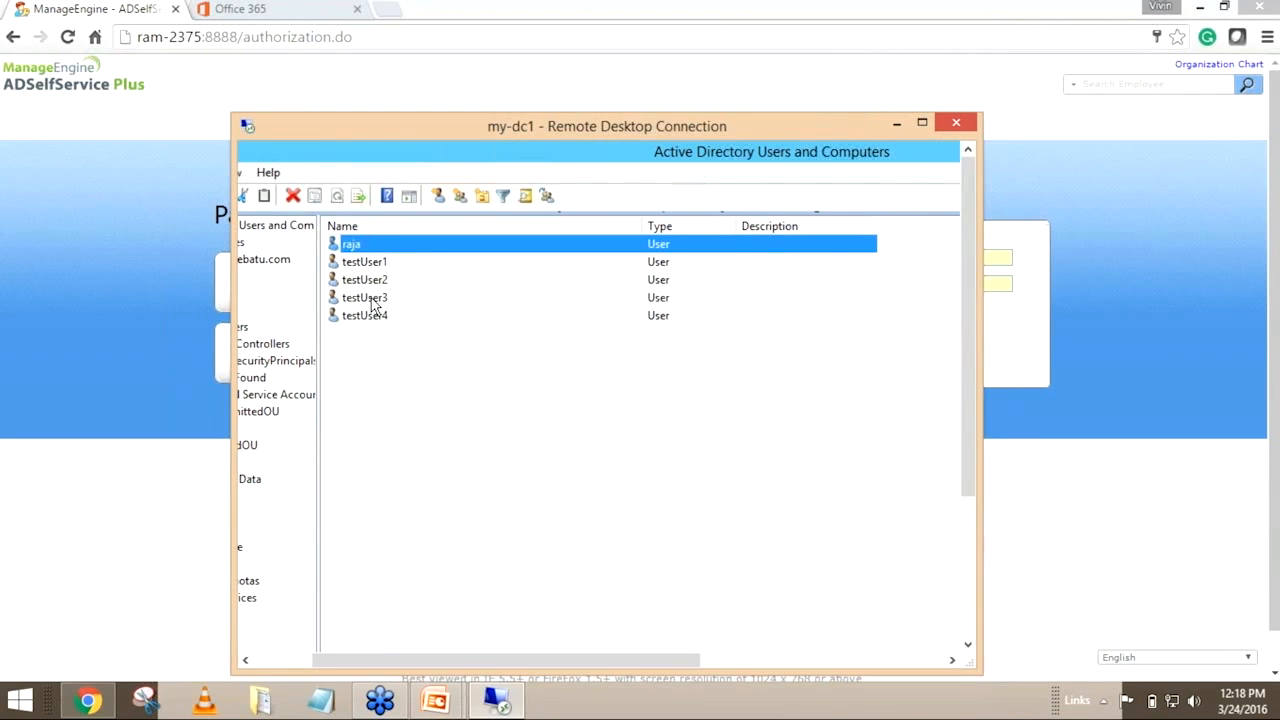
{"action": "right_click", "coordinate": [351, 248]}
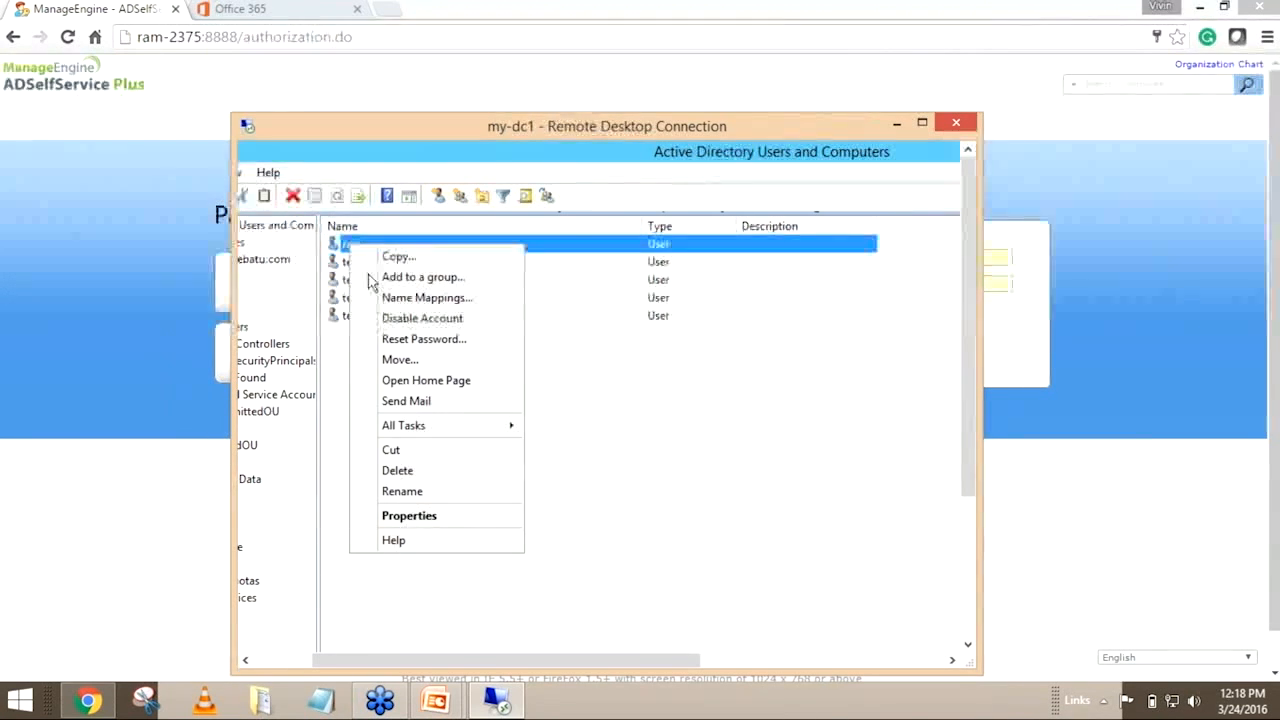
{"action": "left_click", "coordinate": [403, 340]}
{"action": "left_click_drag", "start_coordinate": [761, 375], "coordinate": [574, 321]}
{"action": "left_click", "coordinate": [437, 418]}
Enter and confirm the user's new Active Directory password, apply the reset, and dismiss the confirmation message
{"action": "left_click", "coordinate": [582, 351]}
{"action": "type", "text": "p"}
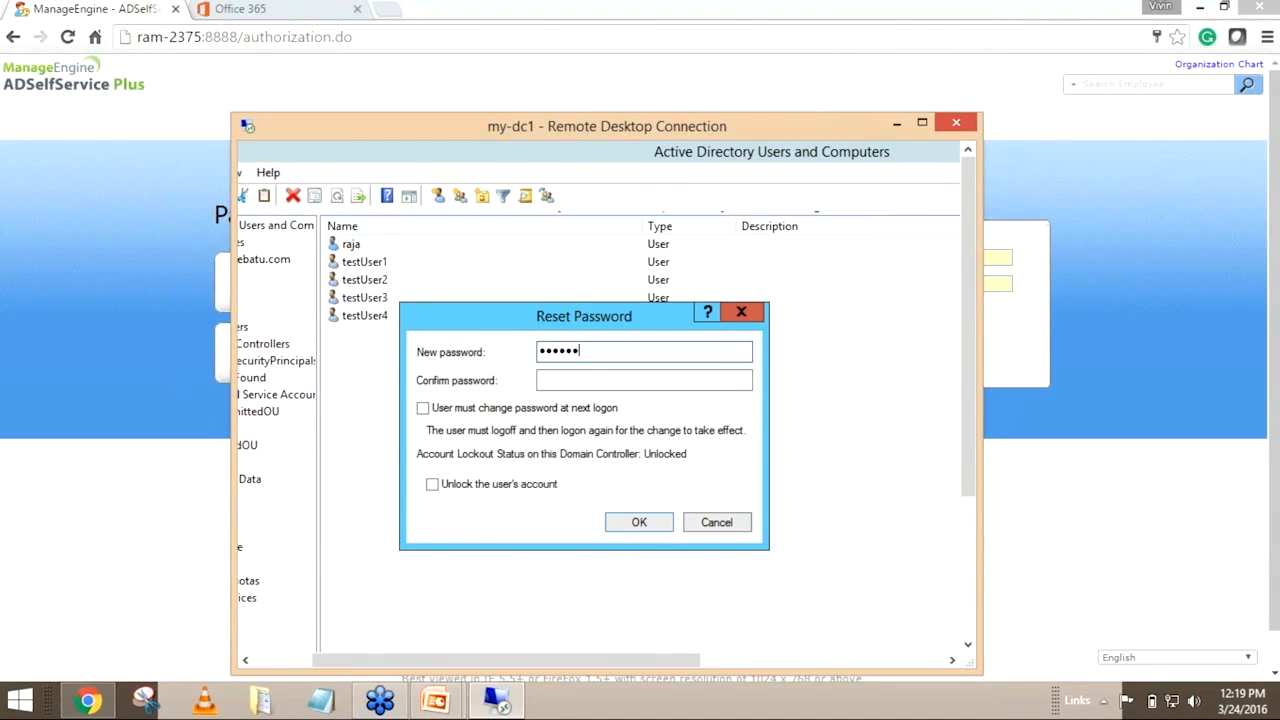
{"action": "key", "text": "BackSpace"}
{"action": "key", "text": "BackSpace"}
{"action": "key", "text": "BackSpace"}
{"action": "key", "text": "BackSpace"}
{"action": "key", "text": "BackSpace"}
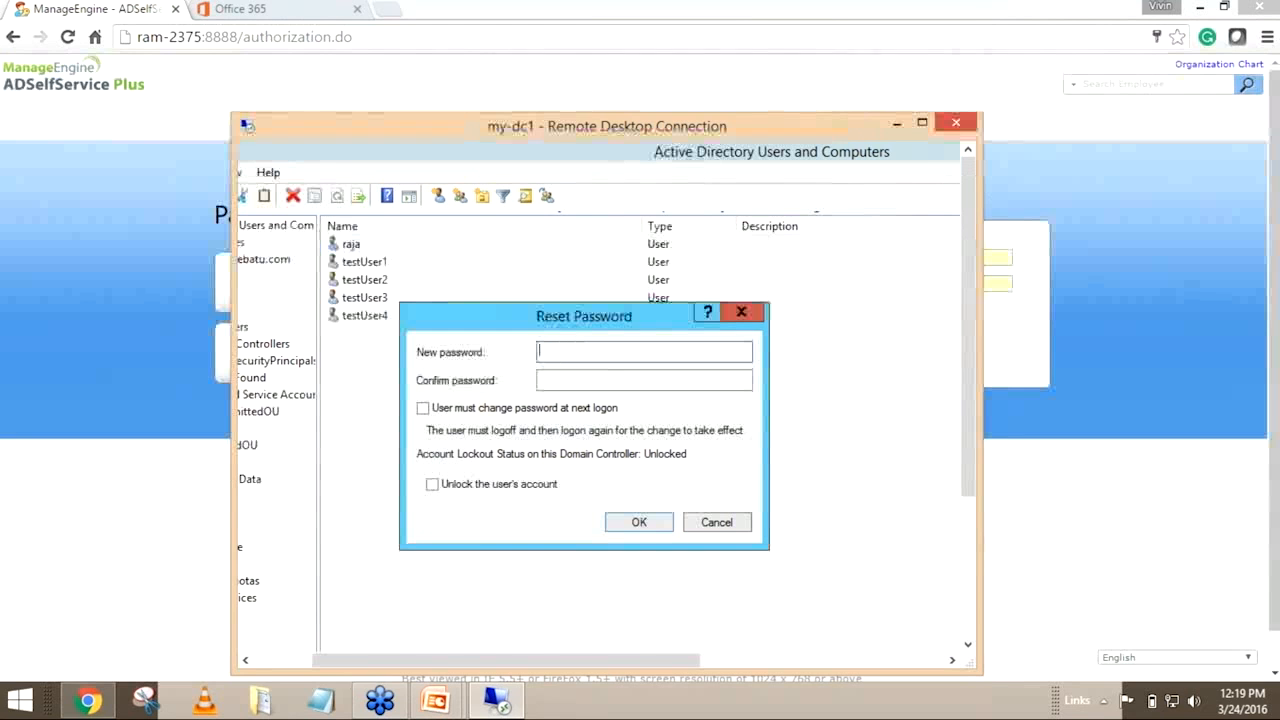
{"action": "type", "text": "a"}
{"action": "type", "text": "••"}
{"action": "key", "text": "Tab"}
{"action": "type", "text": "••••••••"}
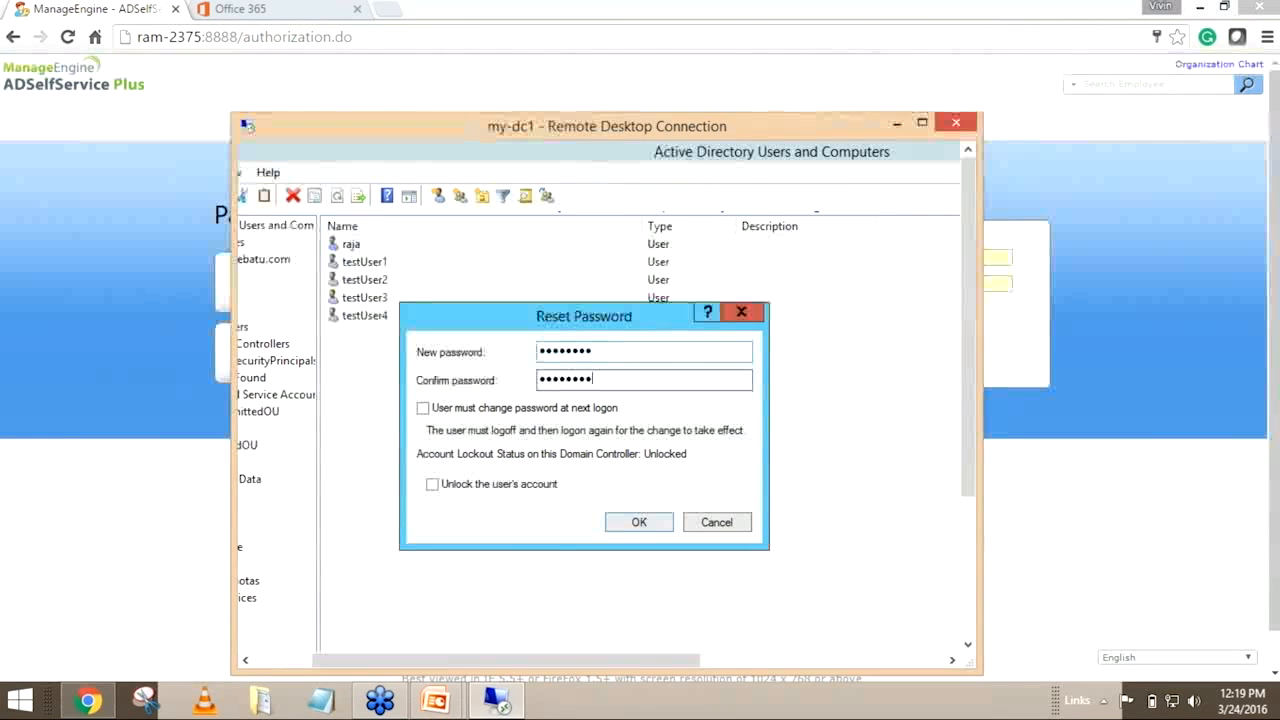
{"action": "left_click", "coordinate": [634, 524]}
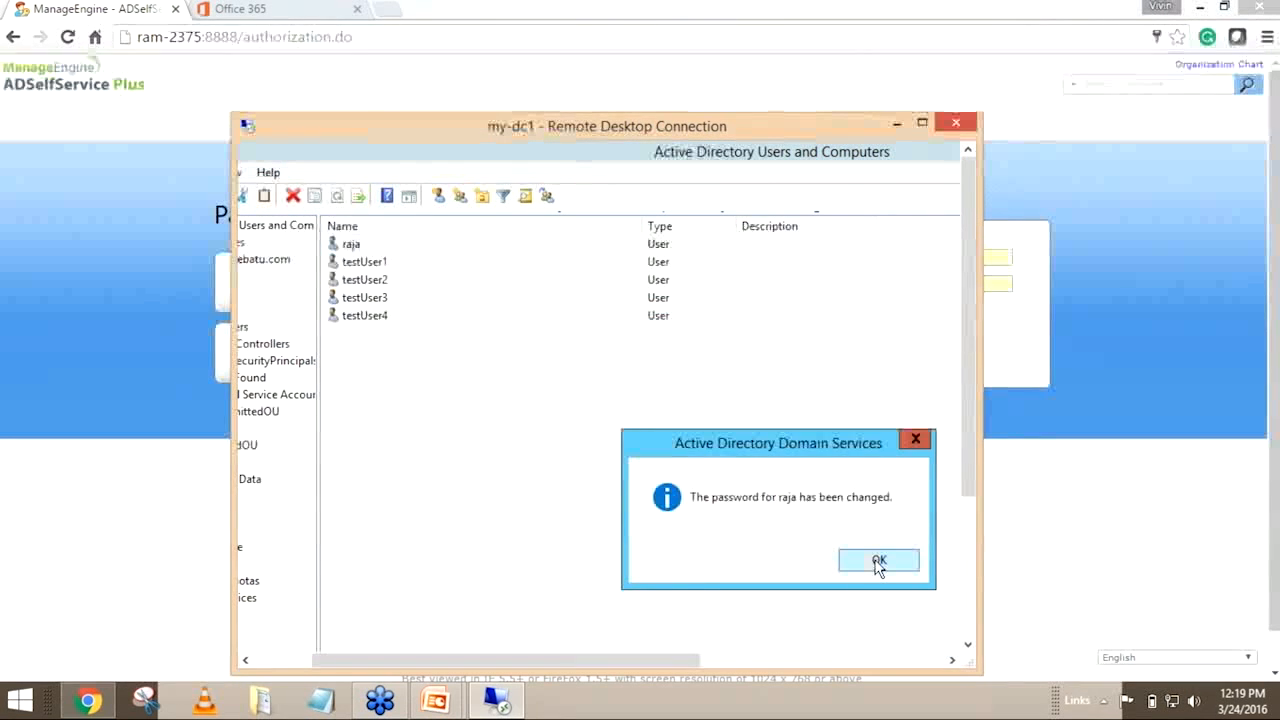
{"action": "left_click", "coordinate": [878, 562]}
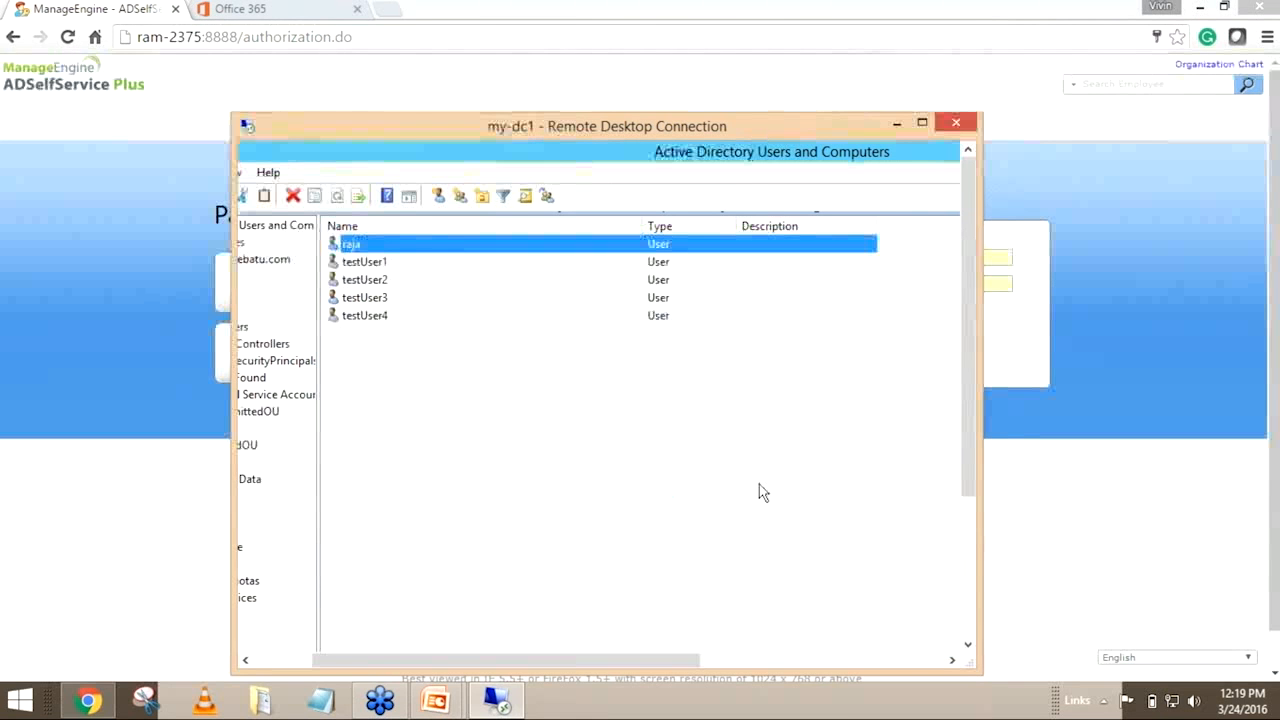
Return to the browser's Office 365 portal and sign the user out of the account
{"action": "left_click", "coordinate": [1065, 483]}
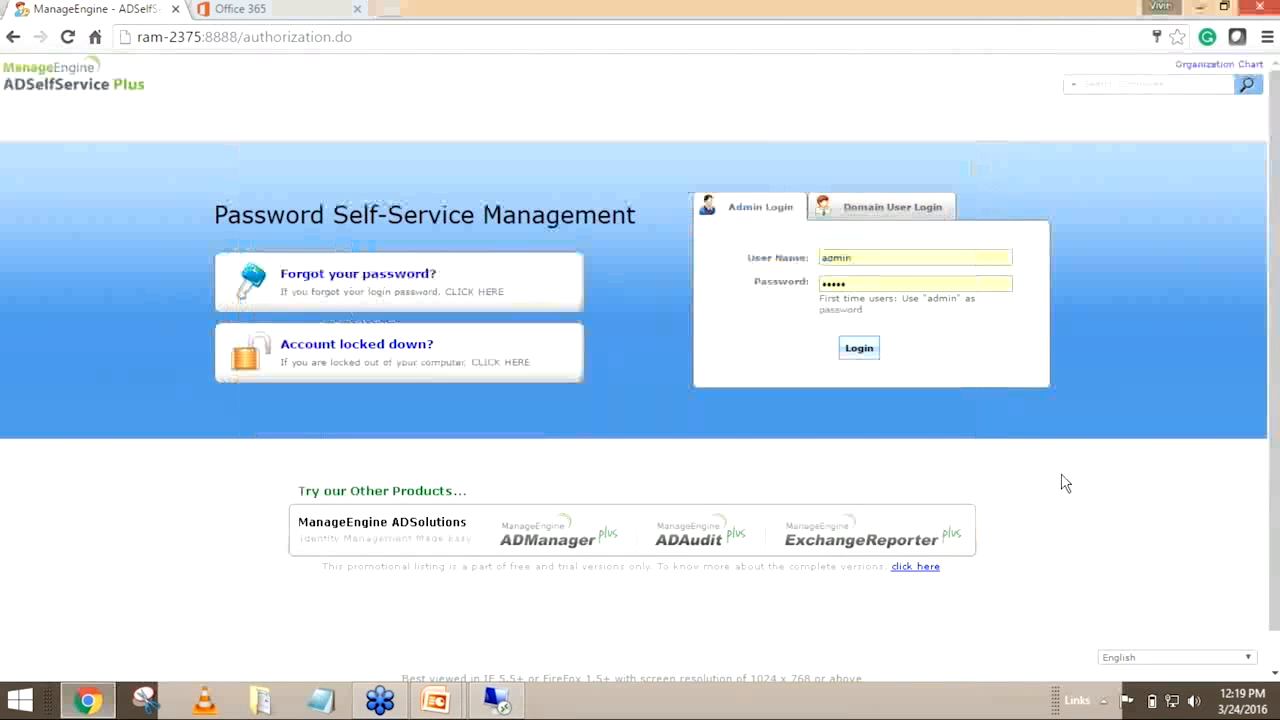
{"action": "left_click", "coordinate": [250, 9]}
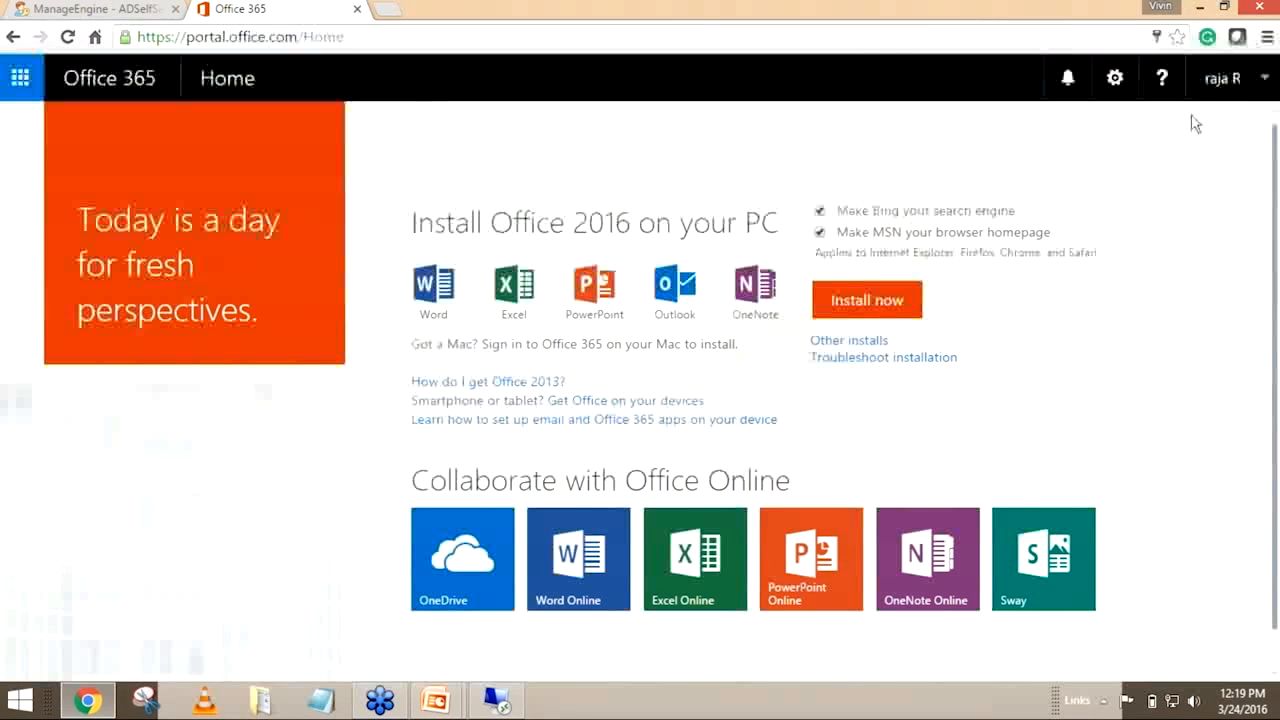
{"action": "left_click", "coordinate": [1218, 80]}
{"action": "left_click", "coordinate": [1073, 270]}
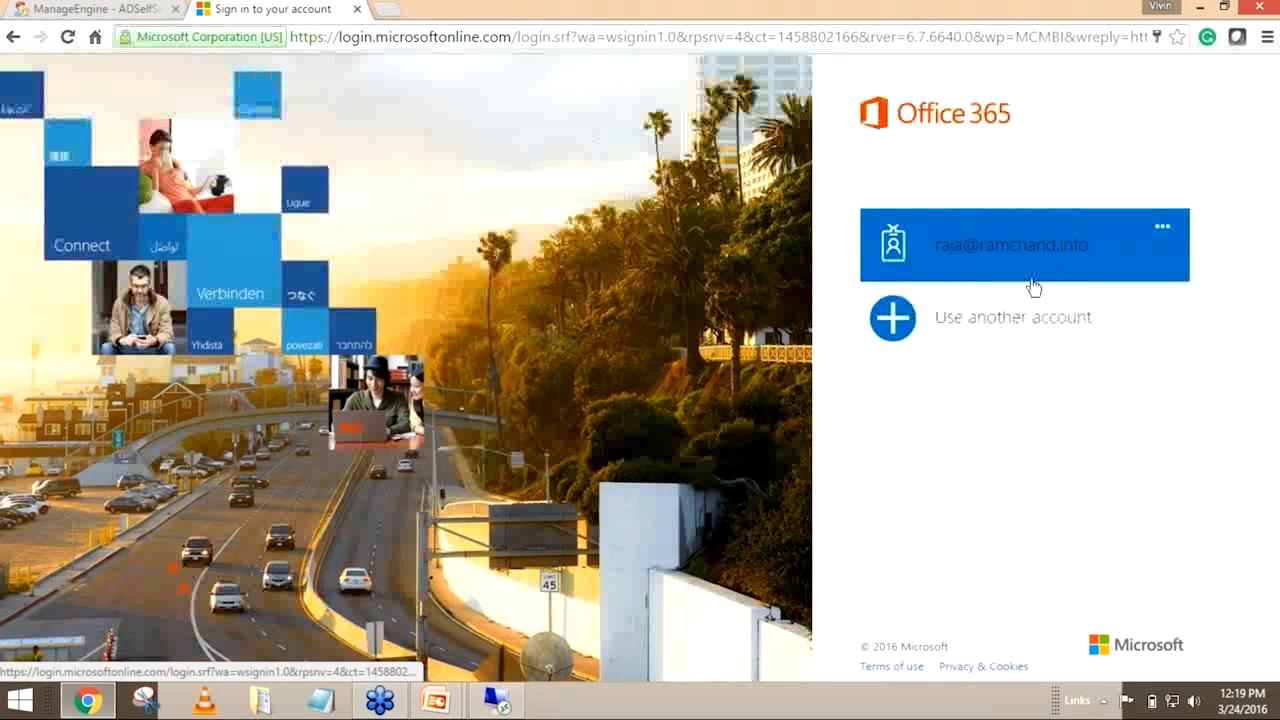
Sign in to Office 365 with the saved work account, entering its new password, and update the password stored in Chrome
{"action": "left_click", "coordinate": [1034, 281]}
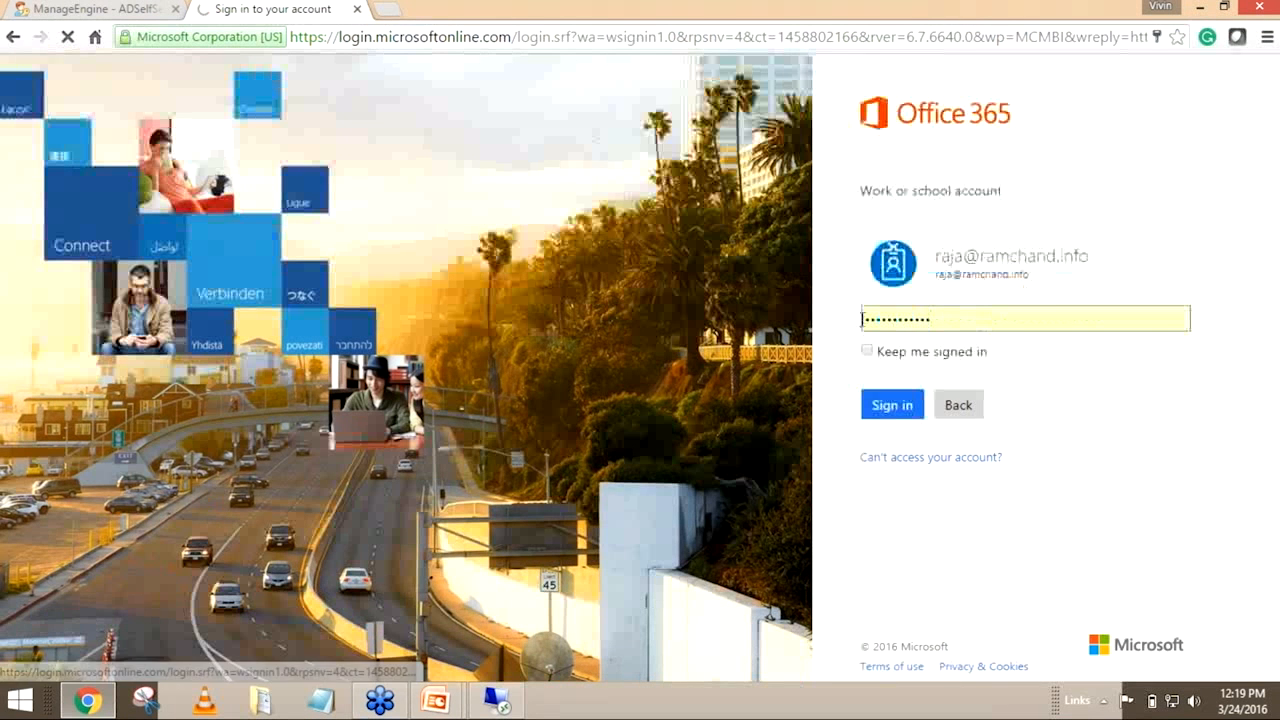
{"action": "key", "text": "ctrl+a"}
{"action": "key", "text": "BackSpace"}
{"action": "type", "text": "********"}
{"action": "left_click", "coordinate": [895, 408]}
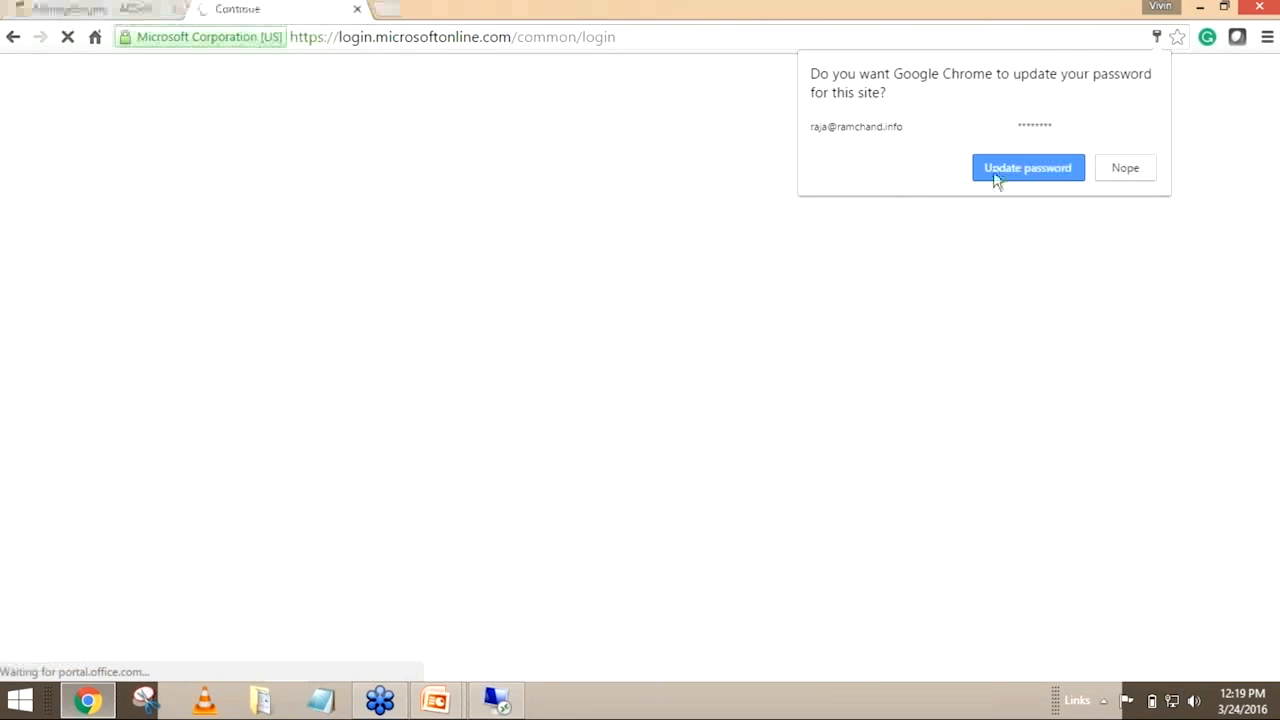
{"action": "left_click", "coordinate": [993, 172]}
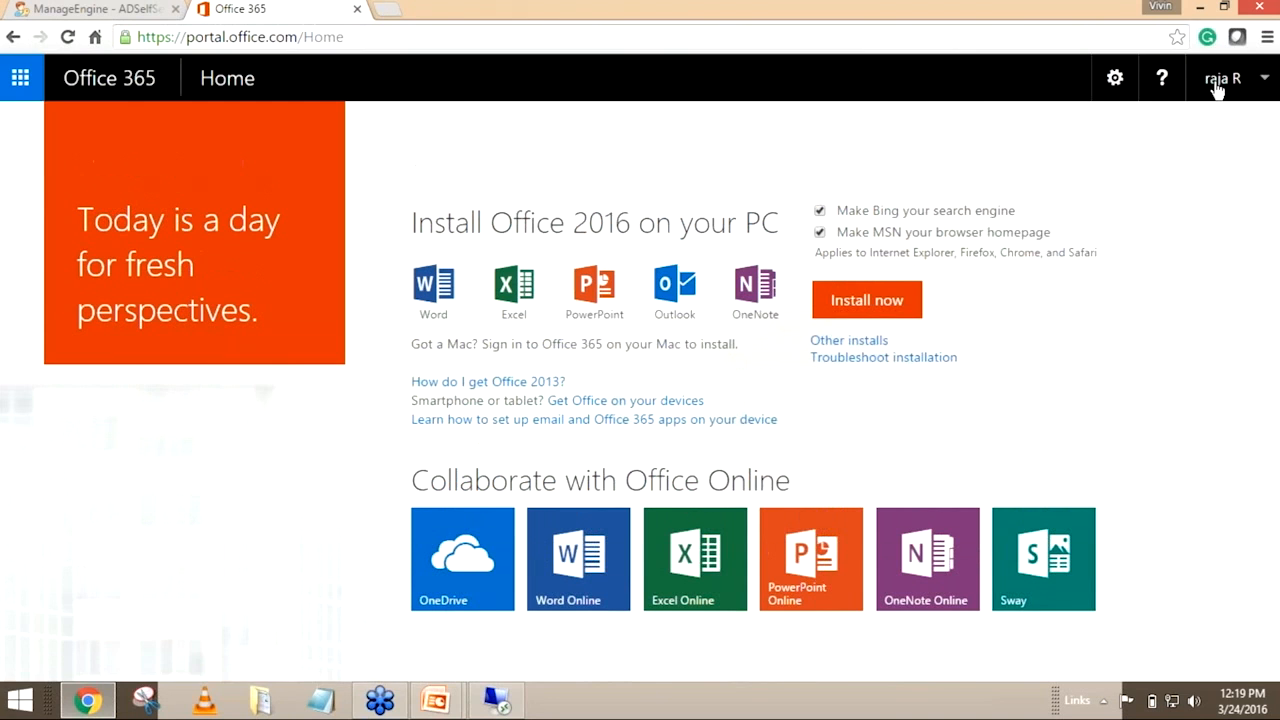
Sign out of Office 365 and bring up the PowerPoint slide show at the Topics slide
{"action": "left_click", "coordinate": [1214, 86]}
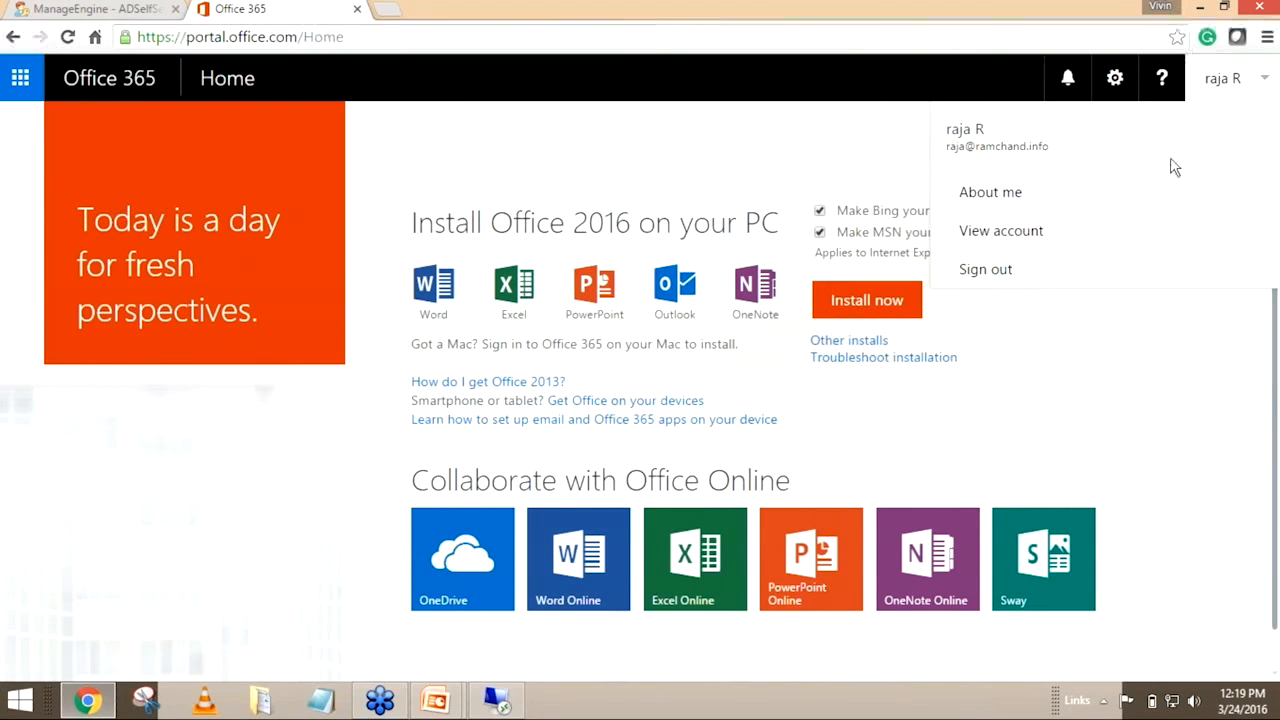
{"action": "left_click", "coordinate": [1160, 271]}
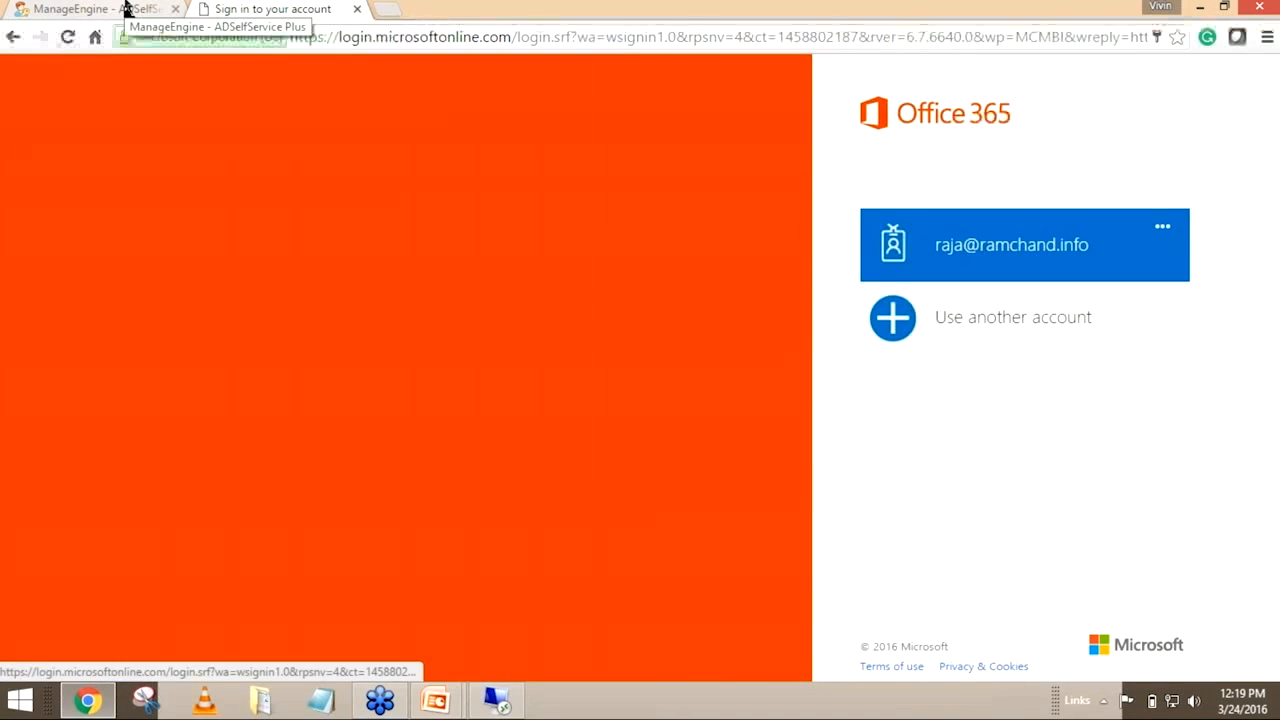
{"action": "left_click", "coordinate": [127, 8]}
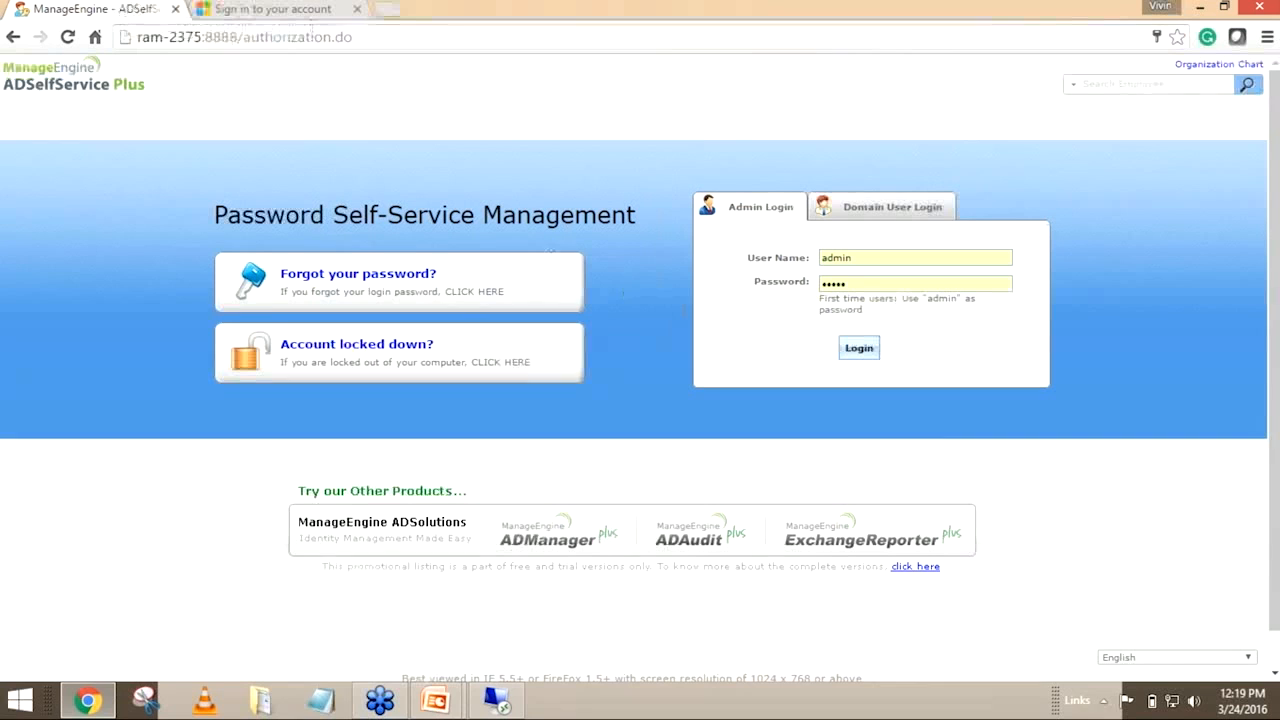
{"action": "mouse_move", "coordinate": [435, 700]}
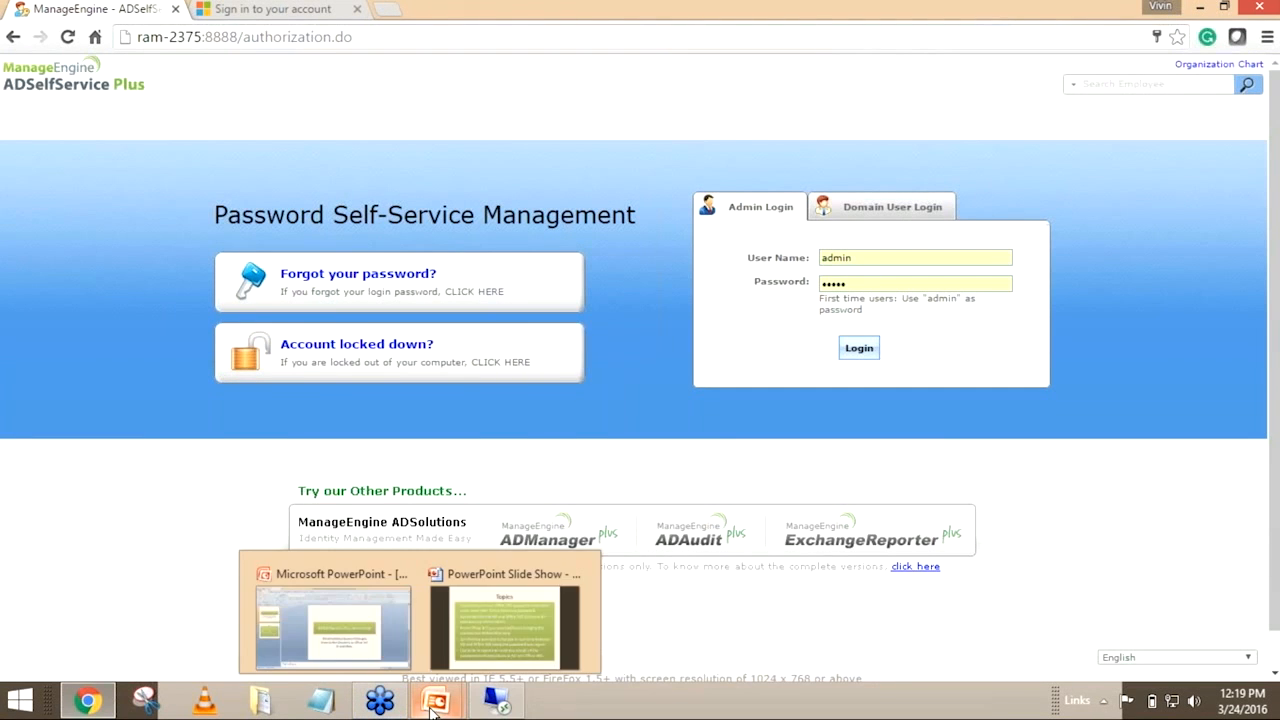
{"action": "left_click", "coordinate": [526, 611]}
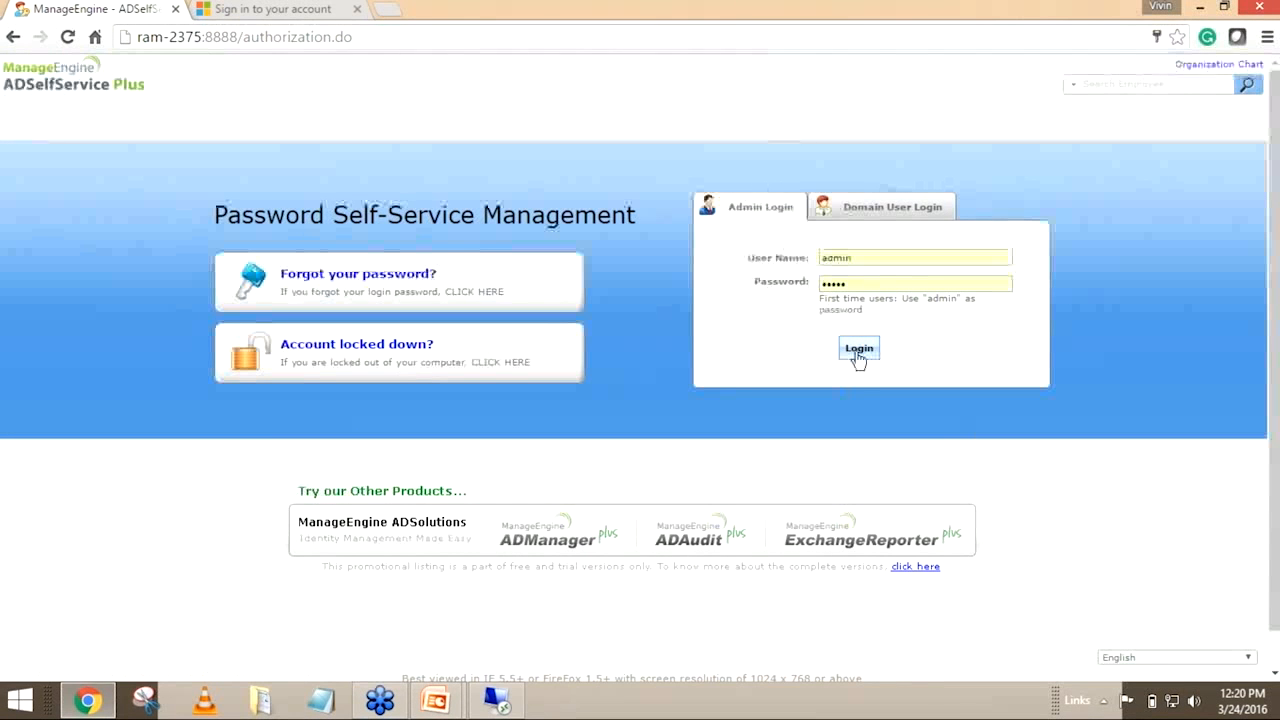
Log in to ADSelfService Plus as admin and open the Reset Password Audit Report
{"action": "left_click", "coordinate": [858, 350]}
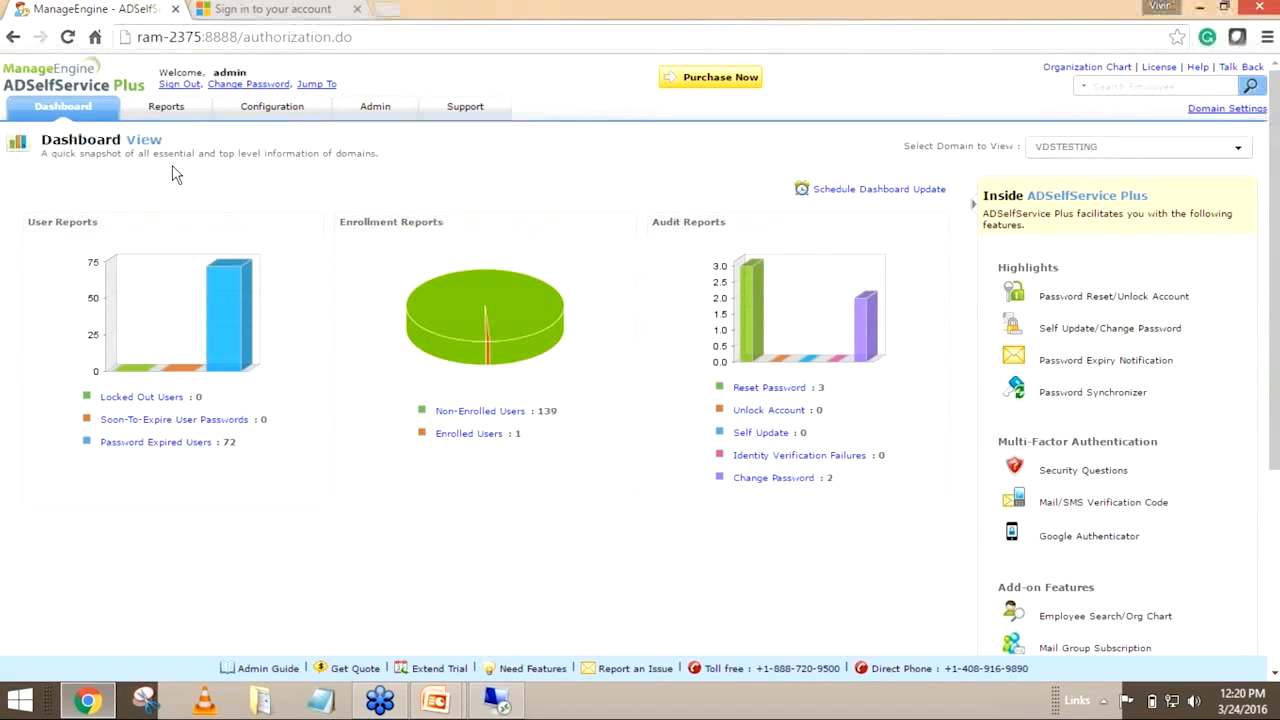
{"action": "left_click", "coordinate": [166, 107]}
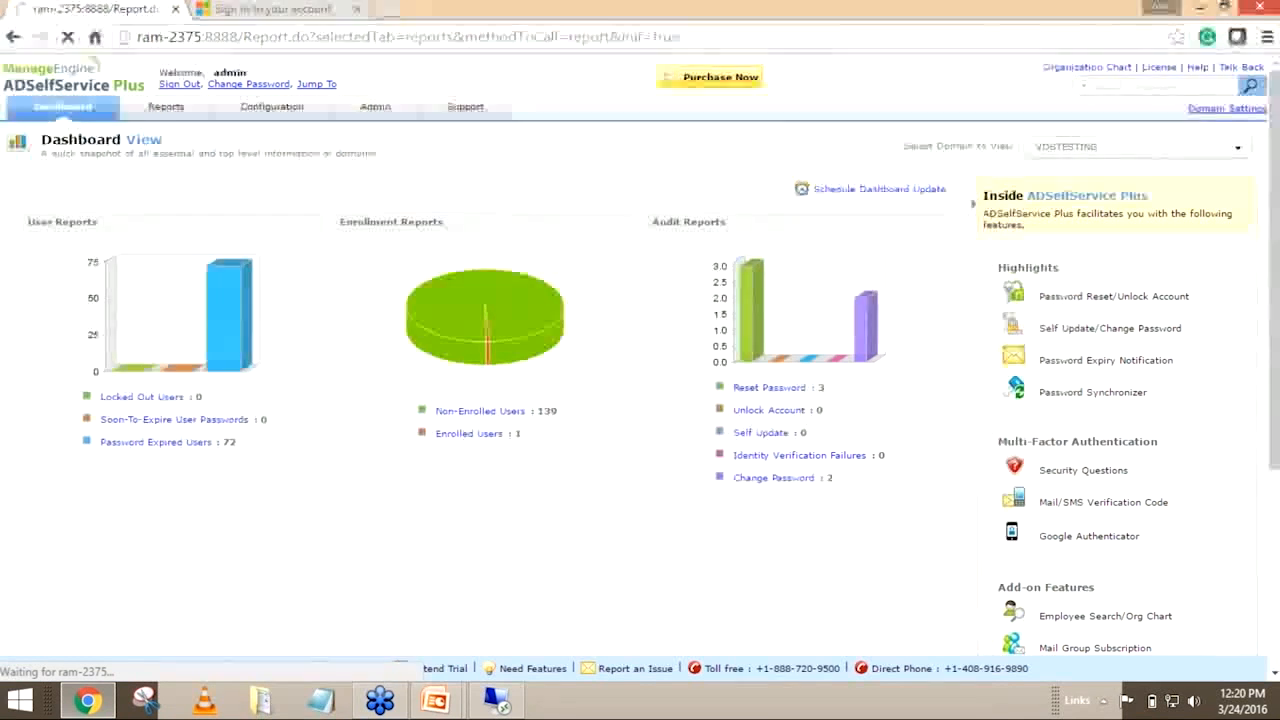
{"action": "mouse_move", "coordinate": [208, 141]}
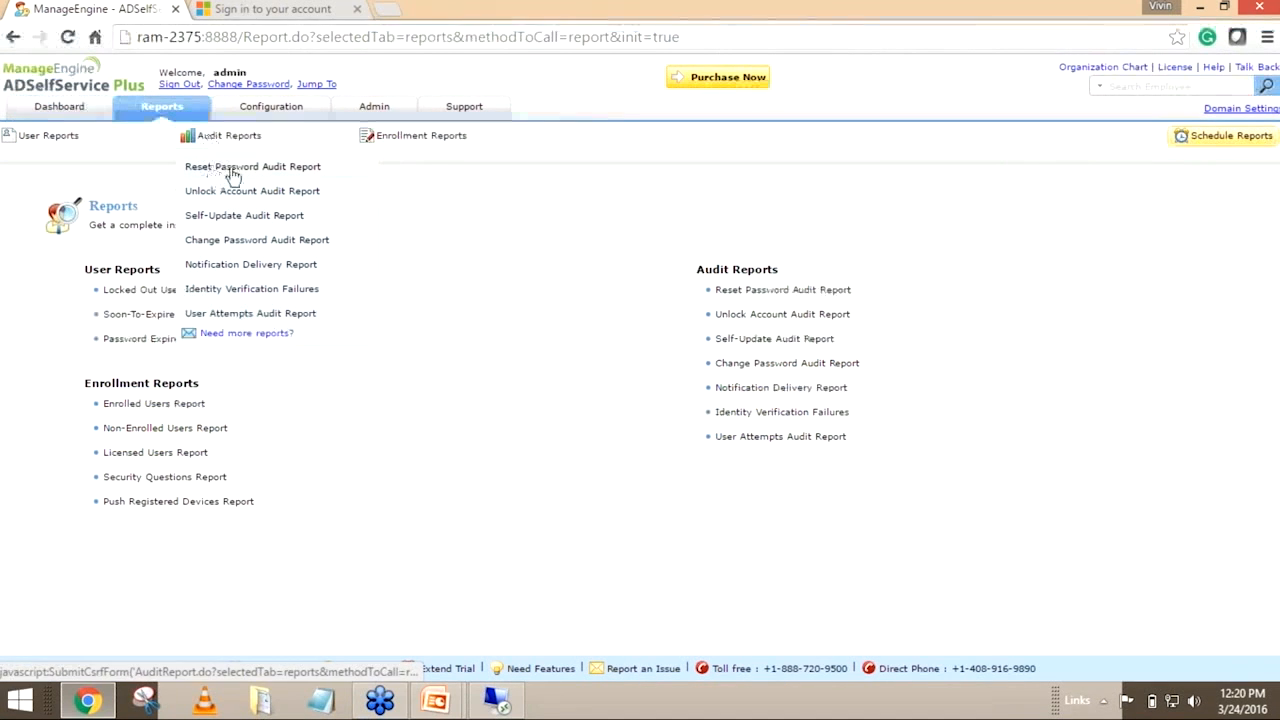
{"action": "left_click", "coordinate": [330, 172]}
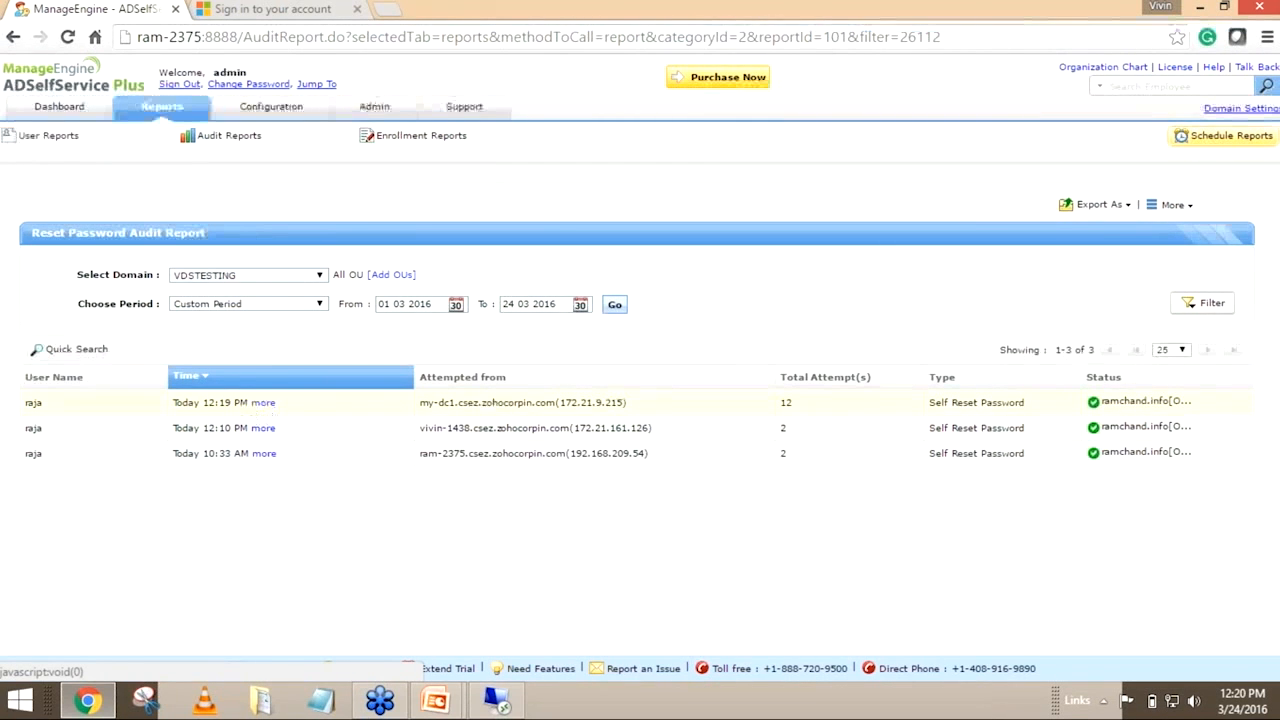
Examine the times and statuses of all attempts for the my-dc1 entry, closing the attempt list when done
{"action": "double_click", "coordinate": [28, 403]}
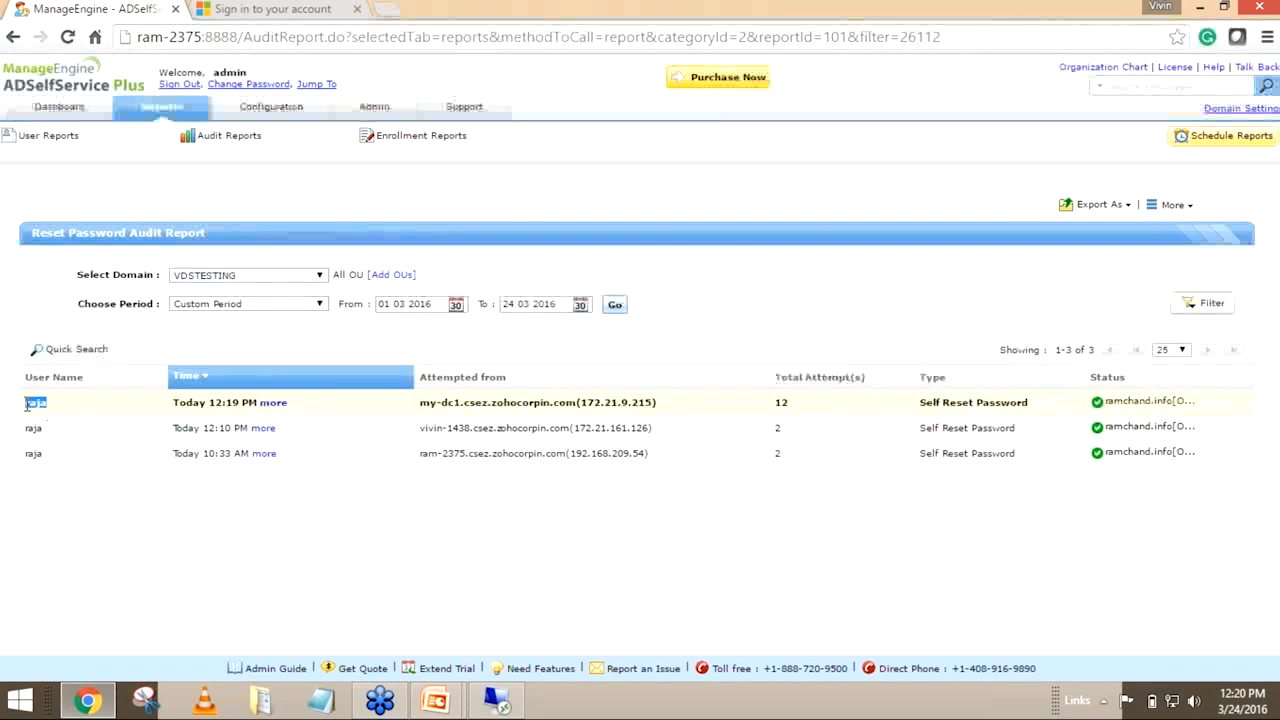
{"action": "left_click", "coordinate": [273, 404]}
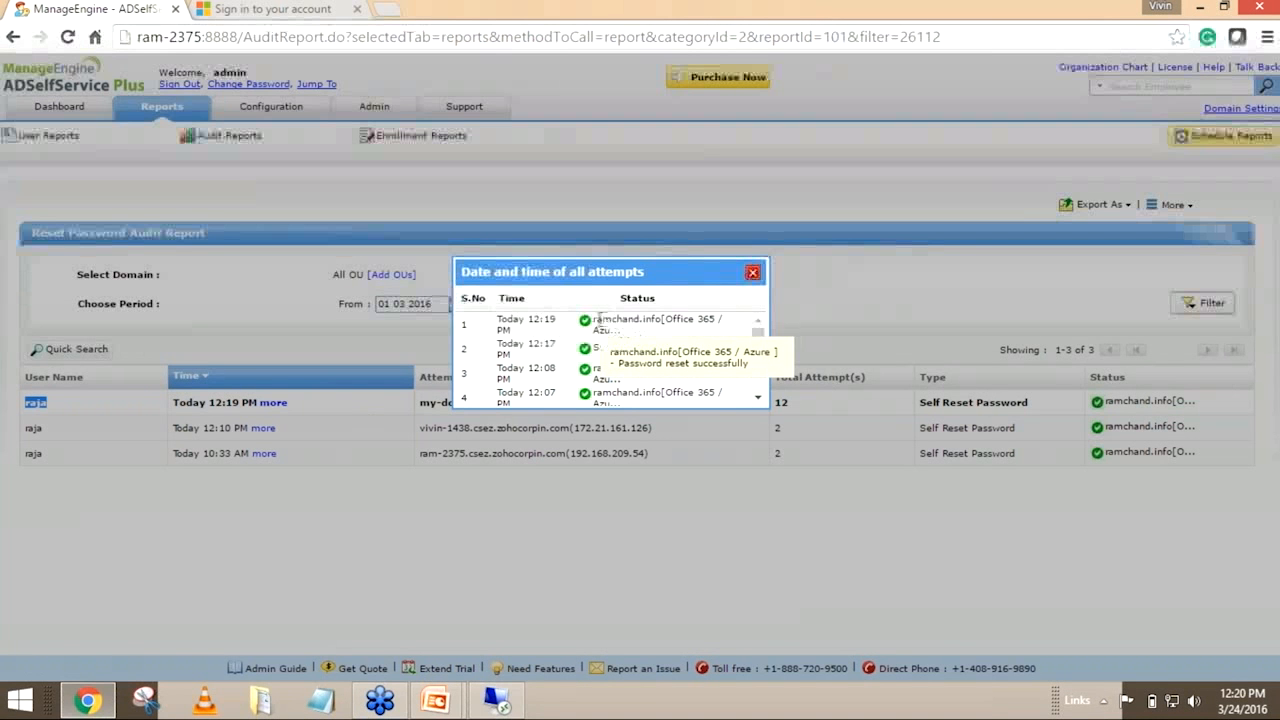
{"action": "left_click_drag", "start_coordinate": [592, 320], "coordinate": [701, 330]}
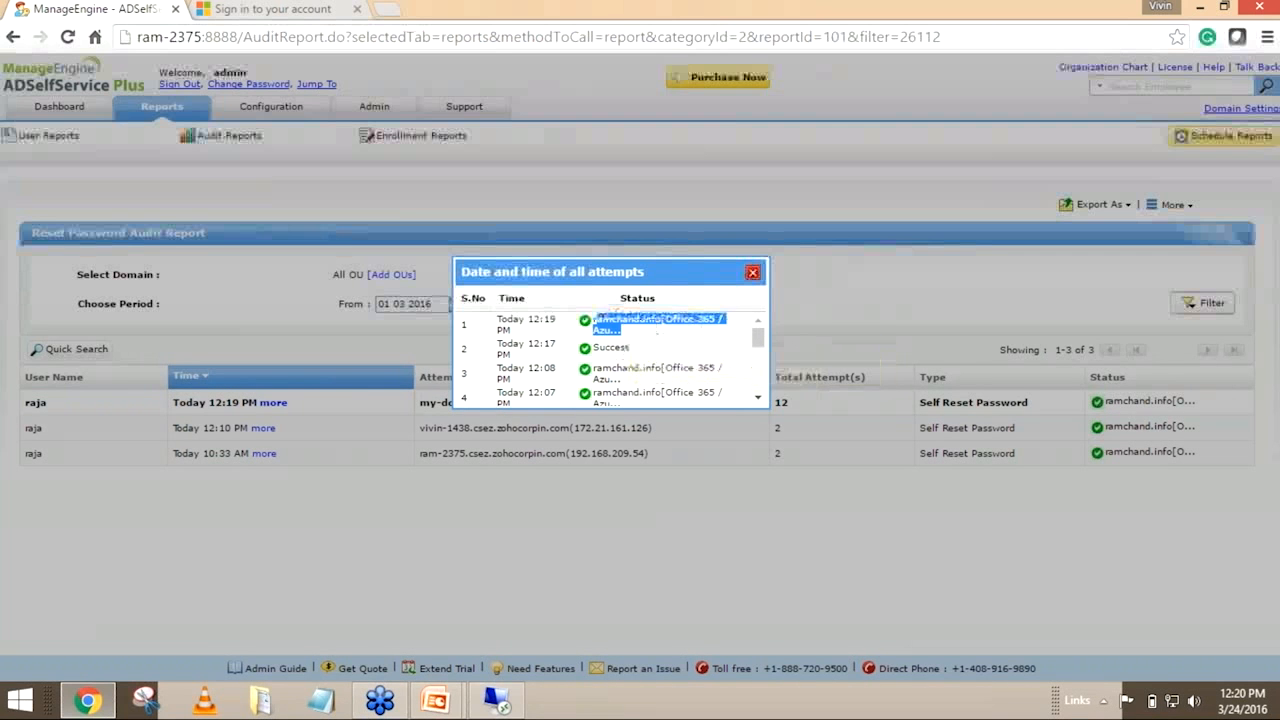
{"action": "double_click", "coordinate": [612, 346]}
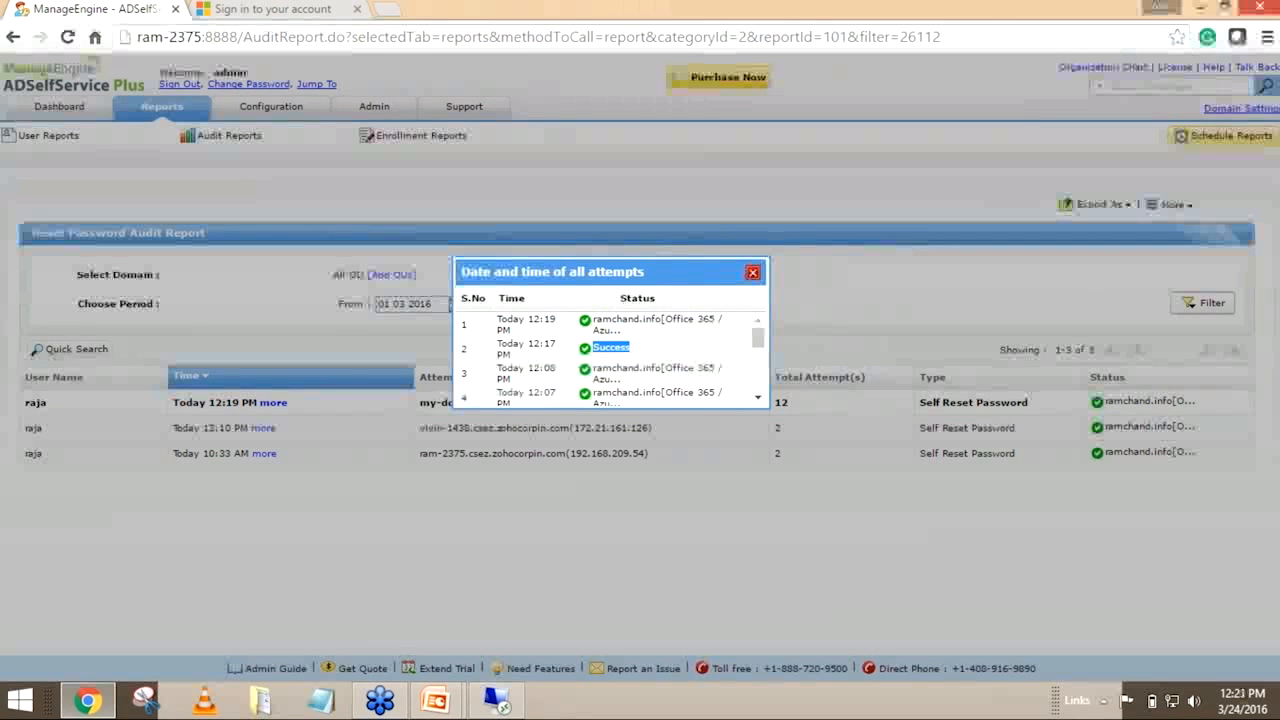
{"action": "left_click", "coordinate": [753, 272]}
Check the my-dc1 entry's total attempts, originating machine and status in the Reset Password Audit Report
{"action": "double_click", "coordinate": [781, 402]}
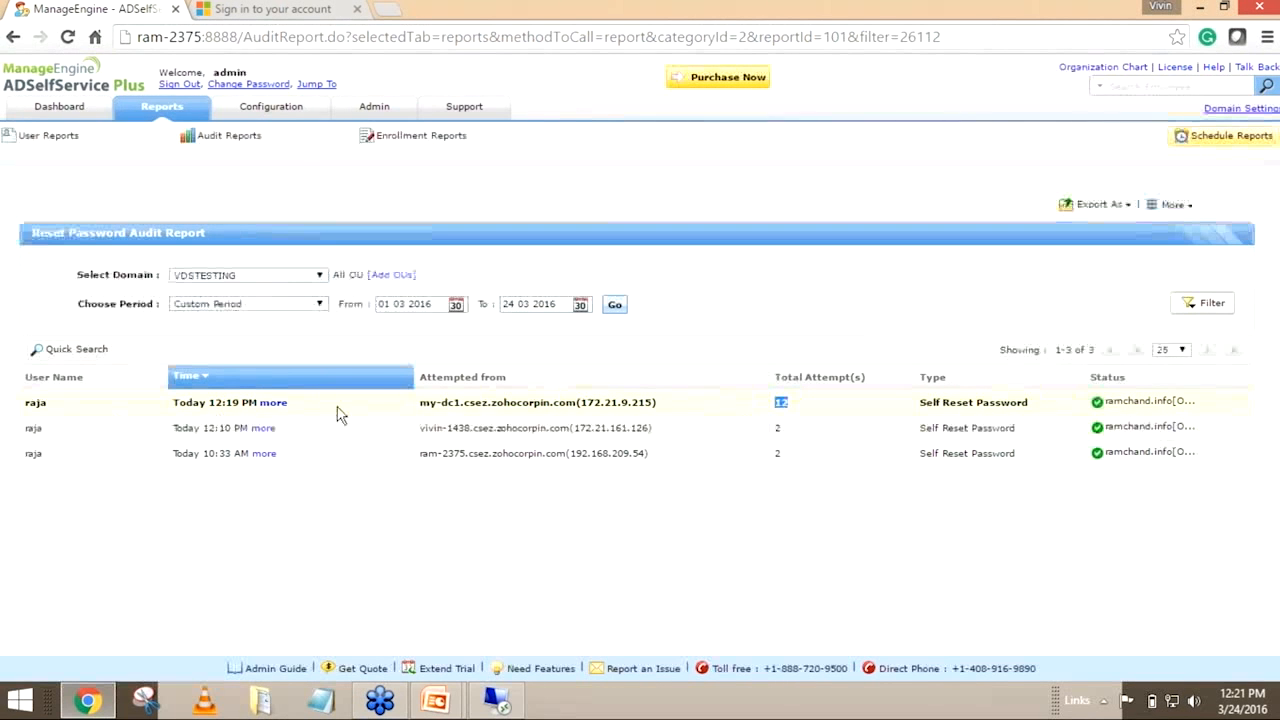
{"action": "left_click_drag", "start_coordinate": [416, 403], "coordinate": [572, 406]}
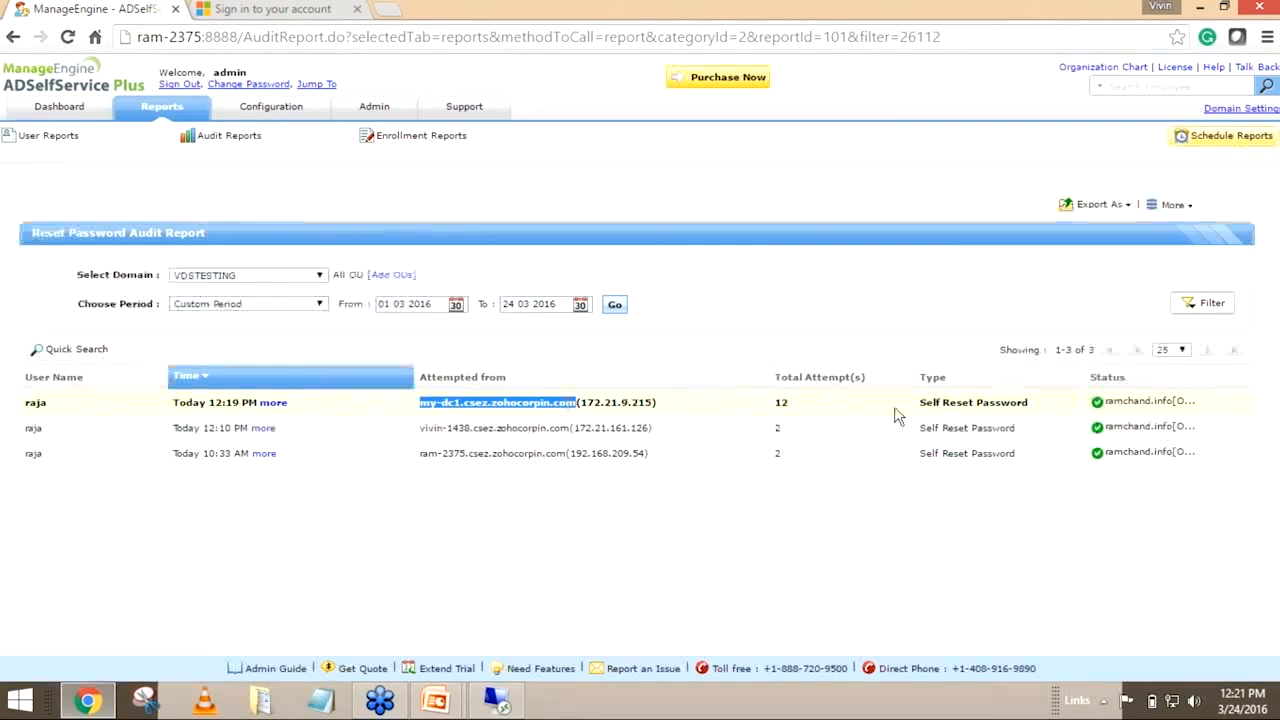
{"action": "mouse_move", "coordinate": [1123, 397]}
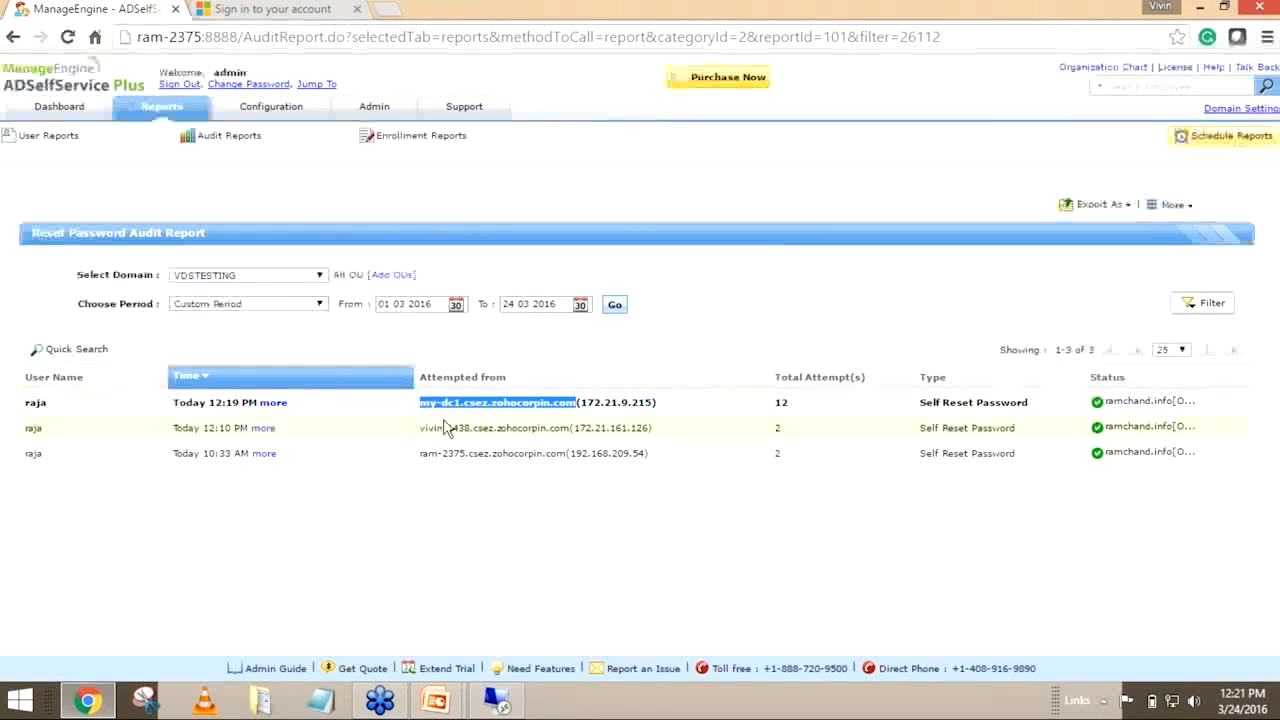
{"action": "left_click", "coordinate": [675, 410]}
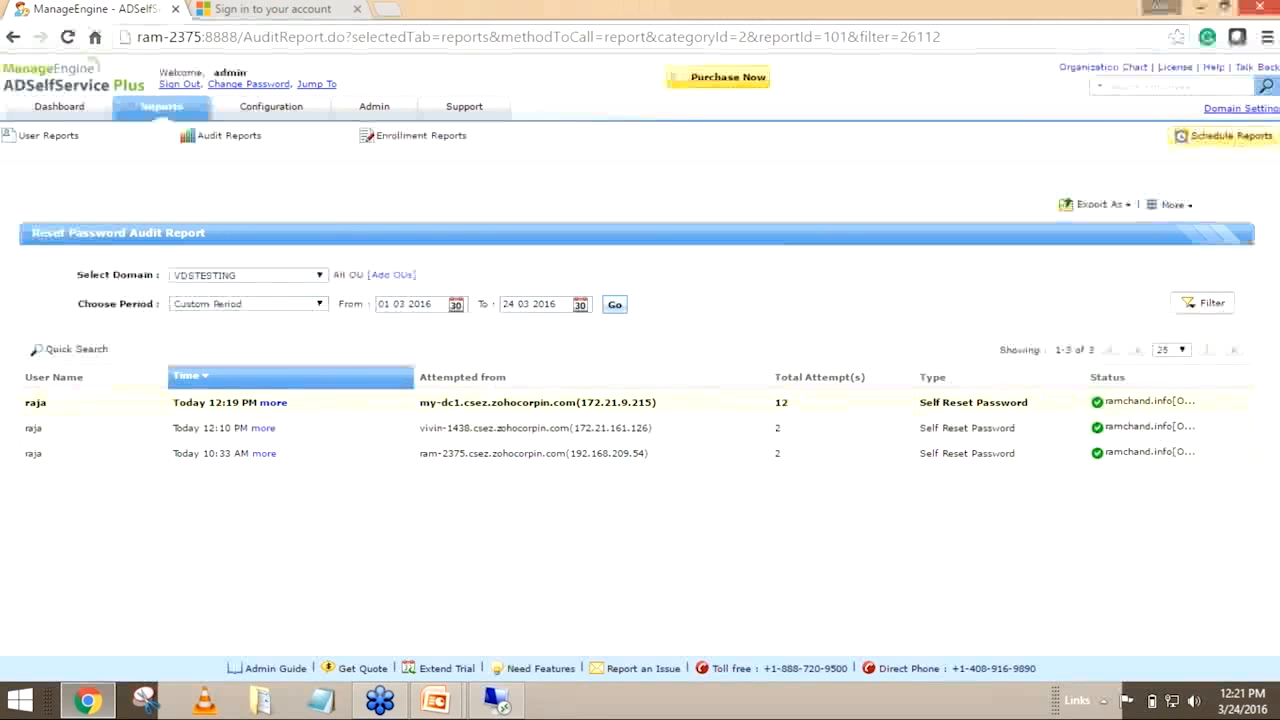
Open the Change Password Audit Report and examine all attempts of its most recent entry, closing the attempt list when done
{"action": "mouse_move", "coordinate": [252, 140]}
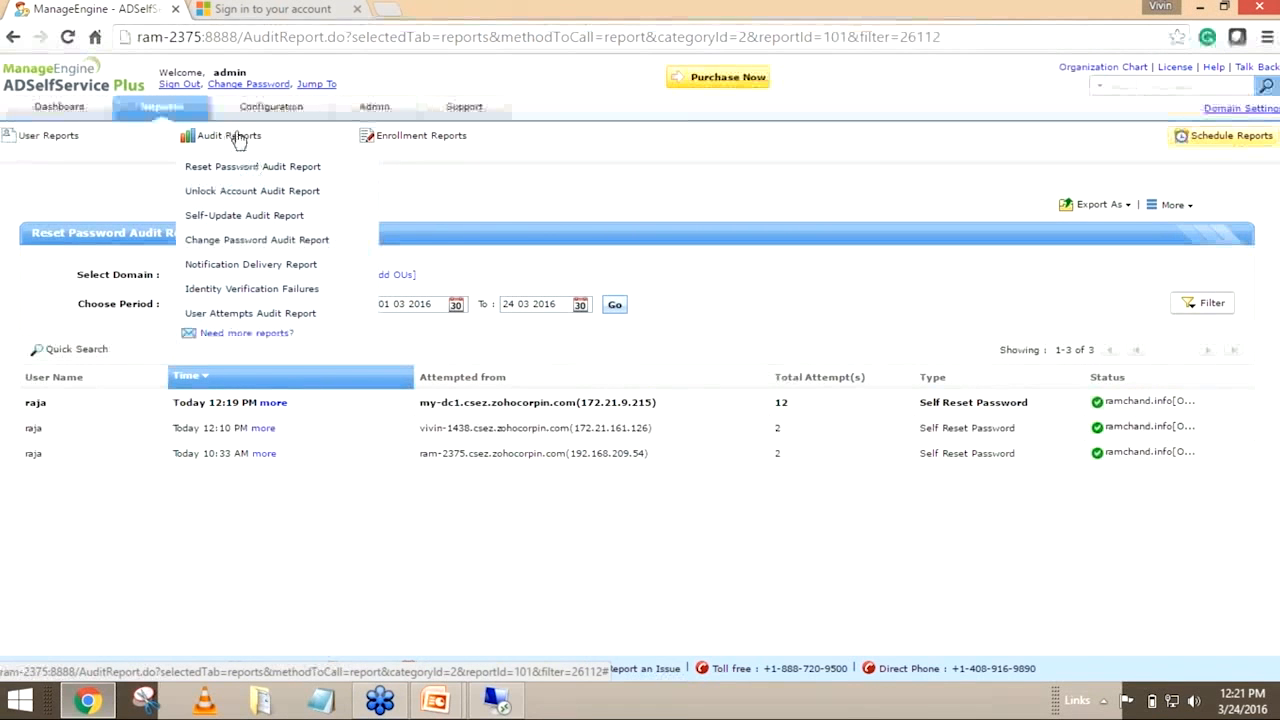
{"action": "left_click", "coordinate": [330, 242]}
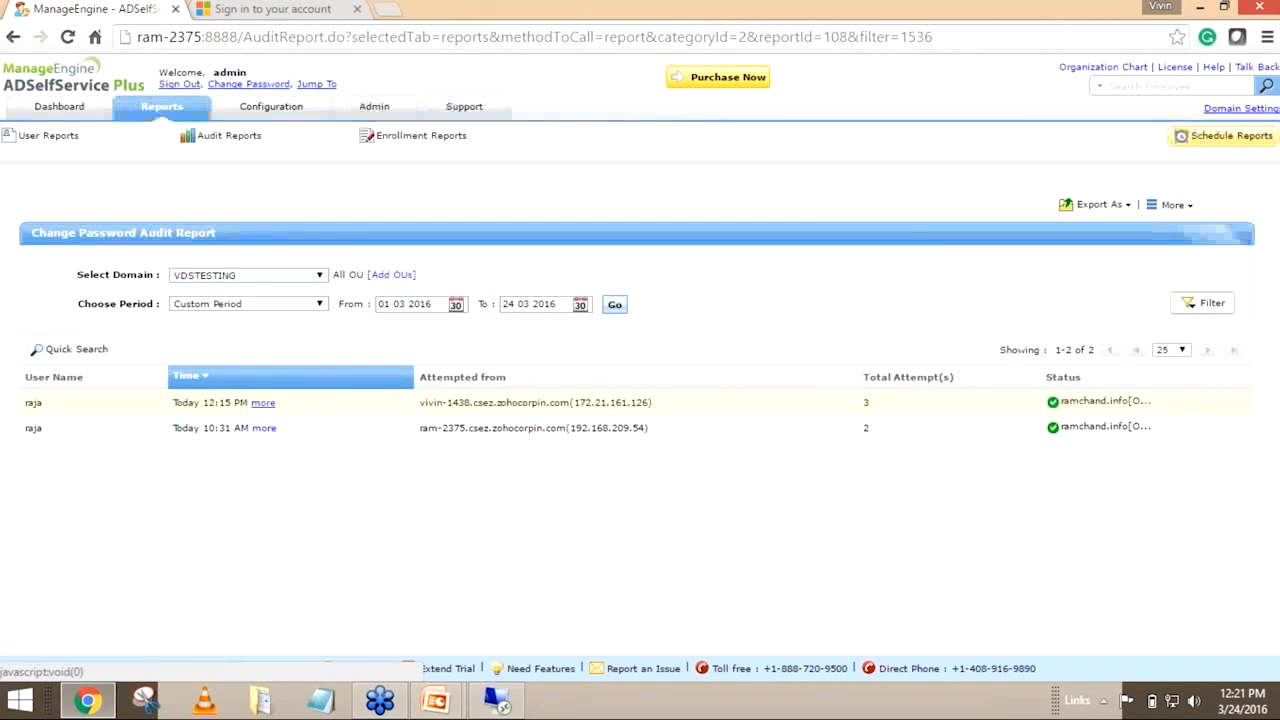
{"action": "left_click", "coordinate": [265, 403]}
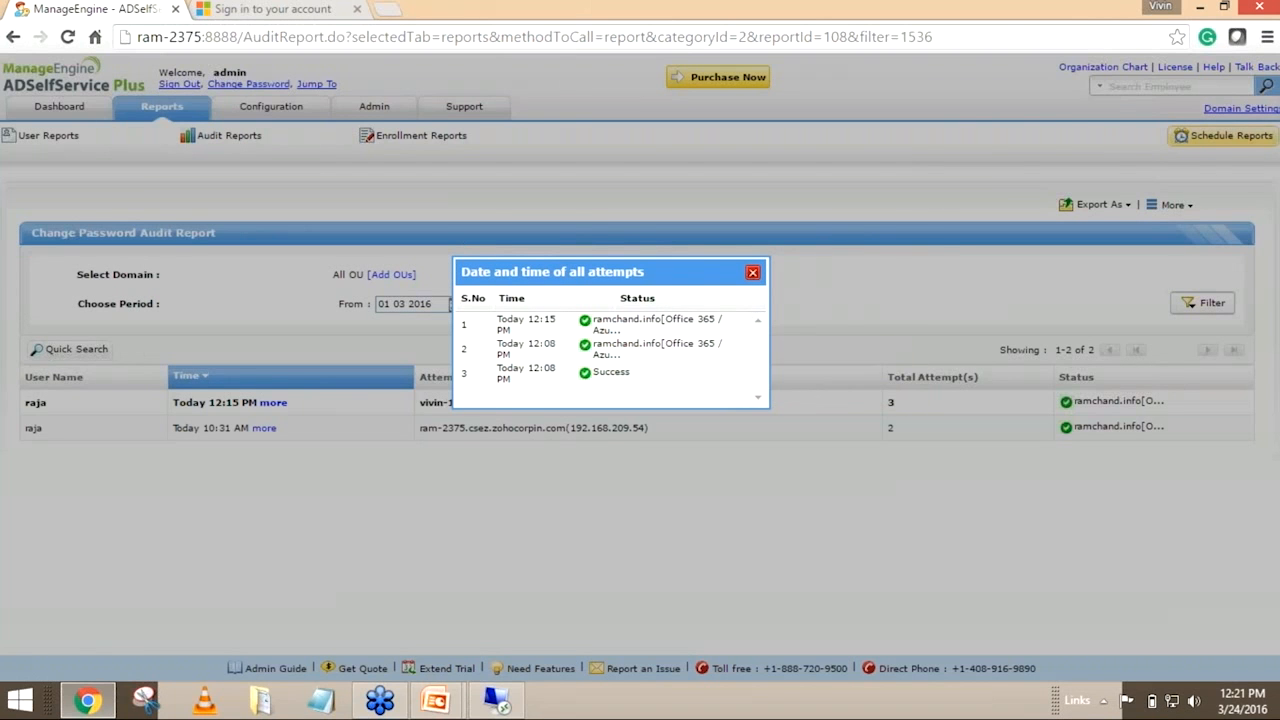
{"action": "left_click_drag", "start_coordinate": [519, 319], "coordinate": [503, 318]}
{"action": "left_click_drag", "start_coordinate": [664, 319], "coordinate": [713, 322]}
{"action": "left_click", "coordinate": [713, 322]}
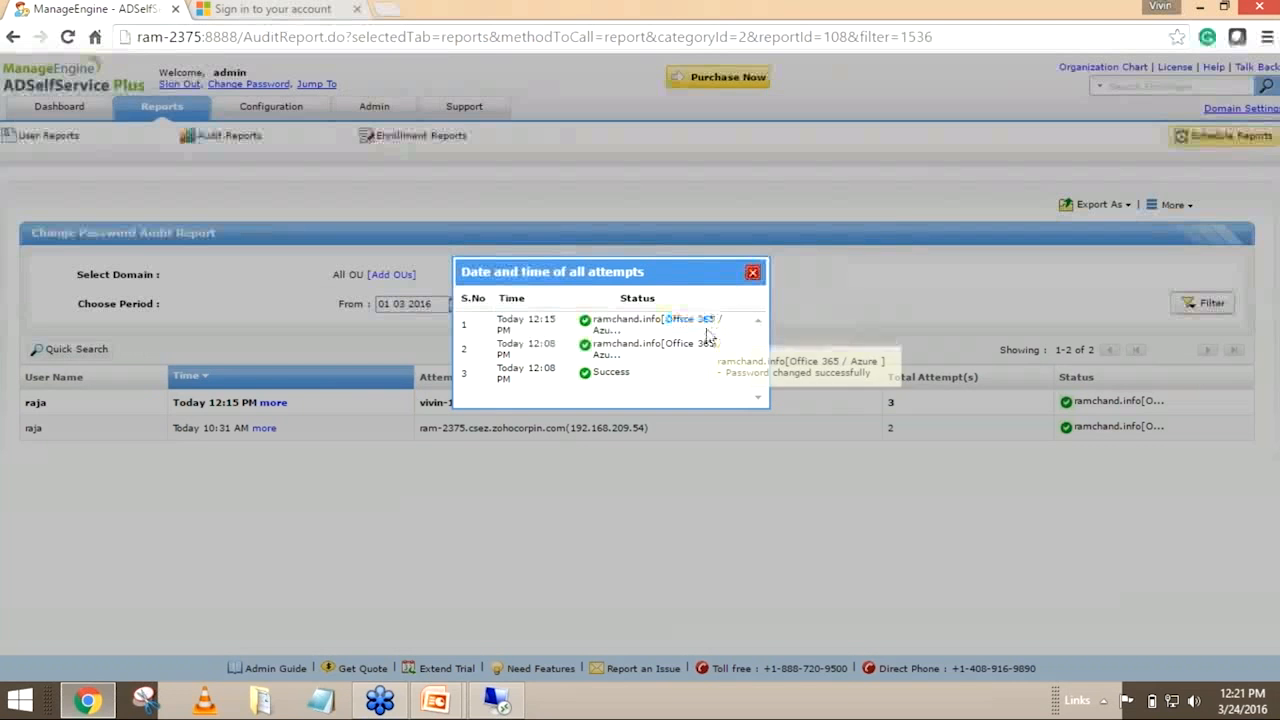
{"action": "left_click", "coordinate": [753, 274]}
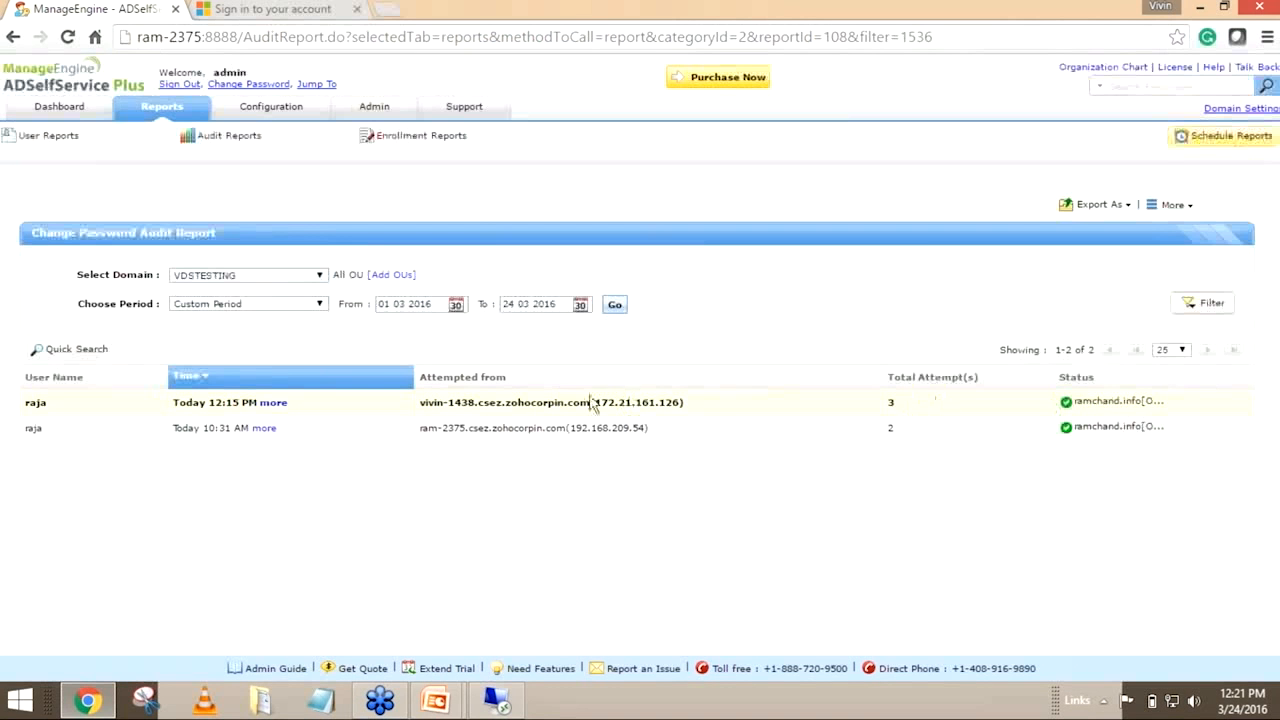
Review the report's export options and its printable view, closing the printable view when done
{"action": "mouse_move", "coordinate": [1118, 207]}
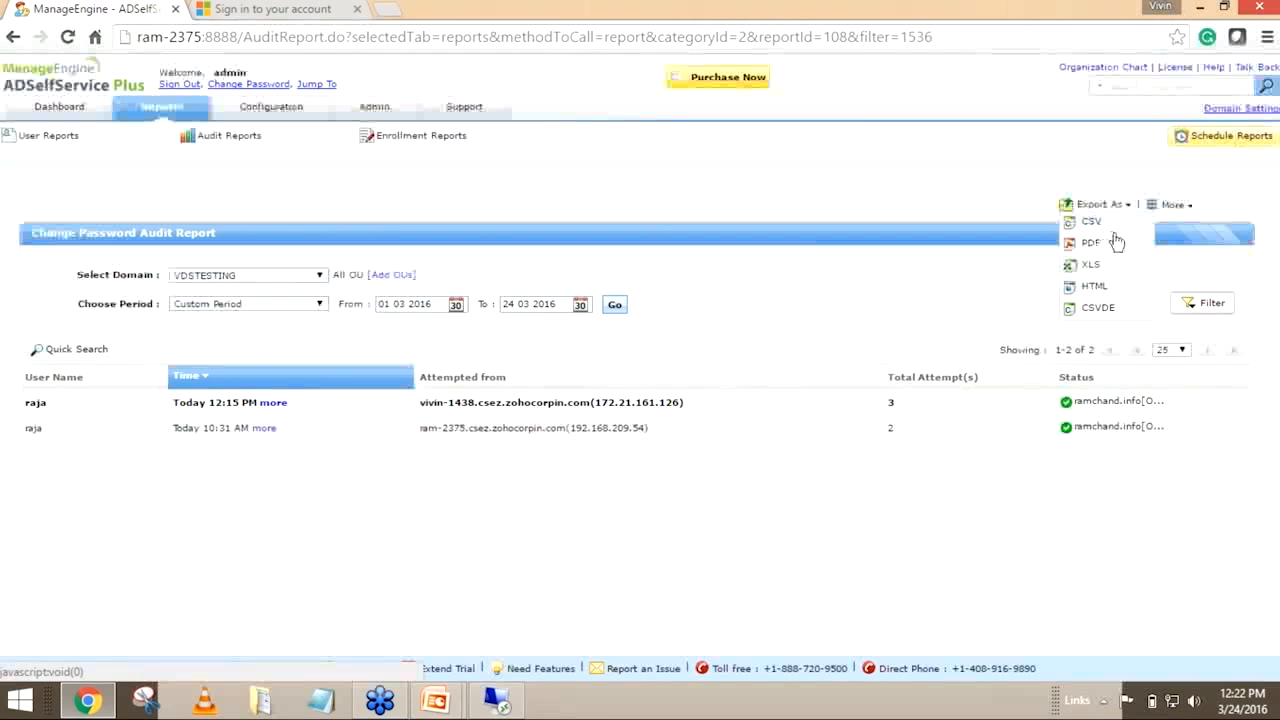
{"action": "mouse_move", "coordinate": [1174, 205]}
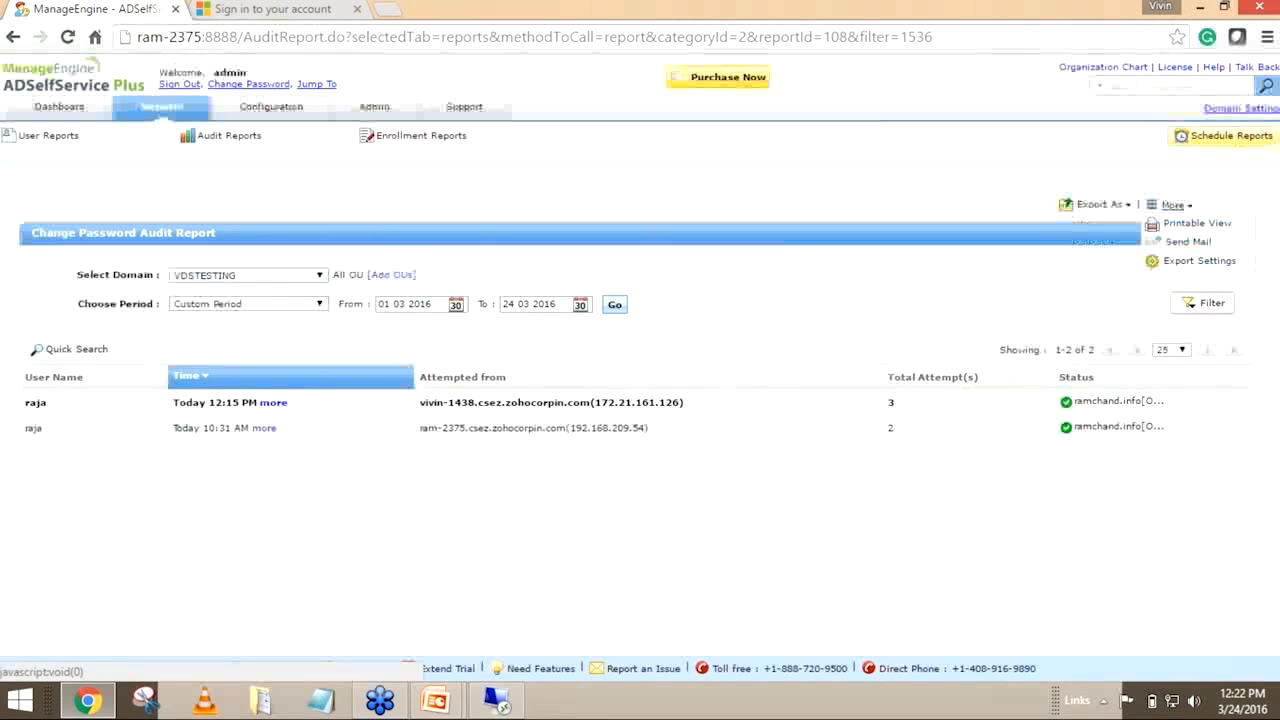
{"action": "left_click", "coordinate": [1183, 226]}
{"action": "left_click_drag", "start_coordinate": [700, 95], "coordinate": [829, 34]}
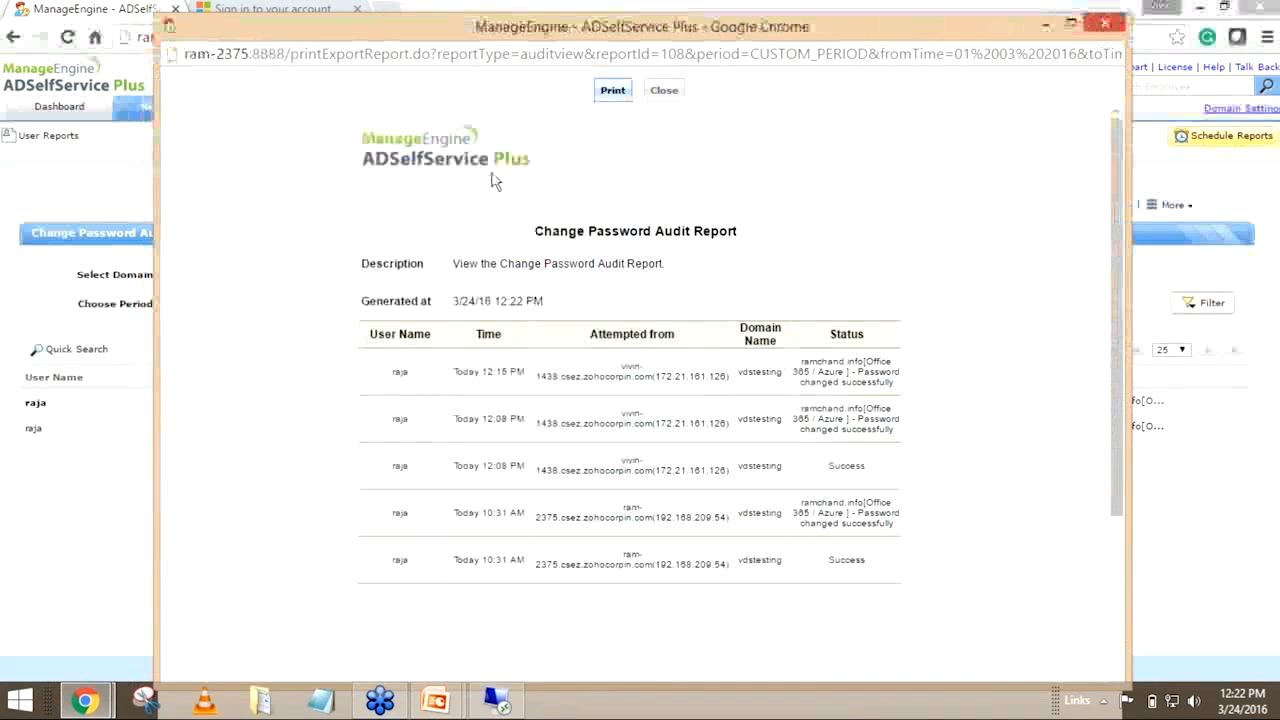
{"action": "left_click", "coordinate": [670, 91]}
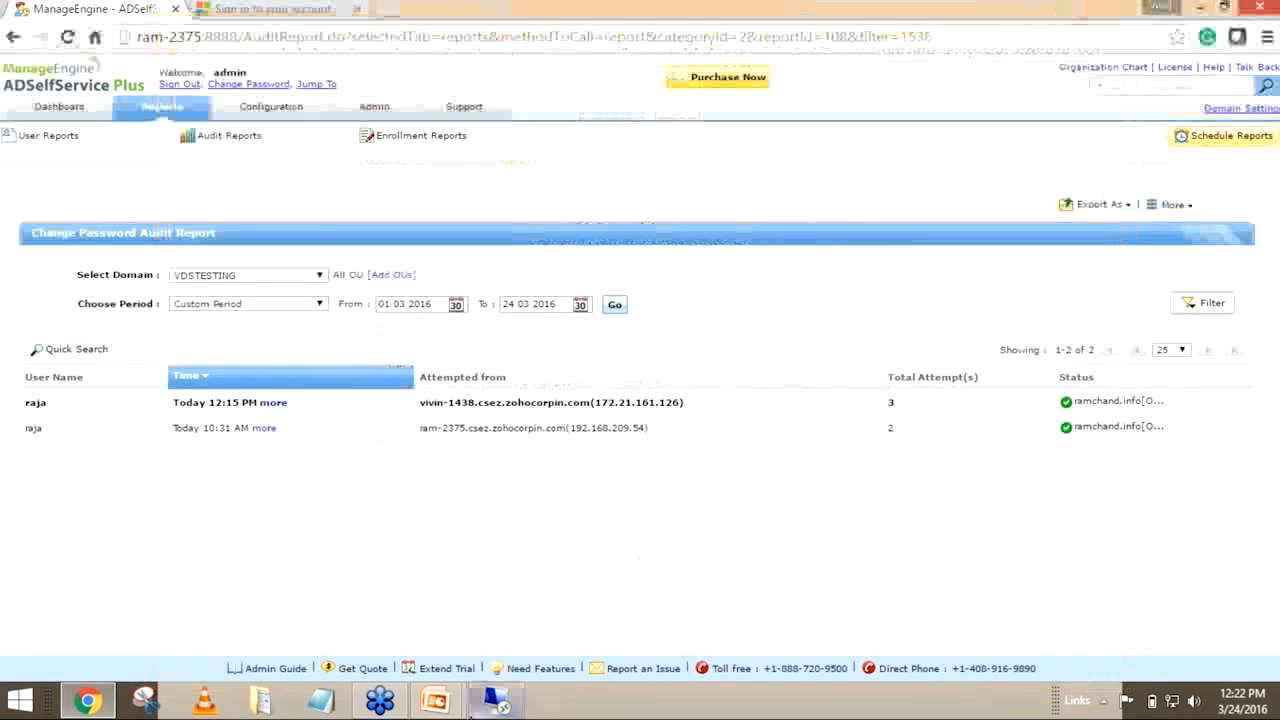
Switch to the PowerPoint slide show to review the Topics slide
{"action": "mouse_move", "coordinate": [435, 700]}
{"action": "left_click", "coordinate": [567, 624]}
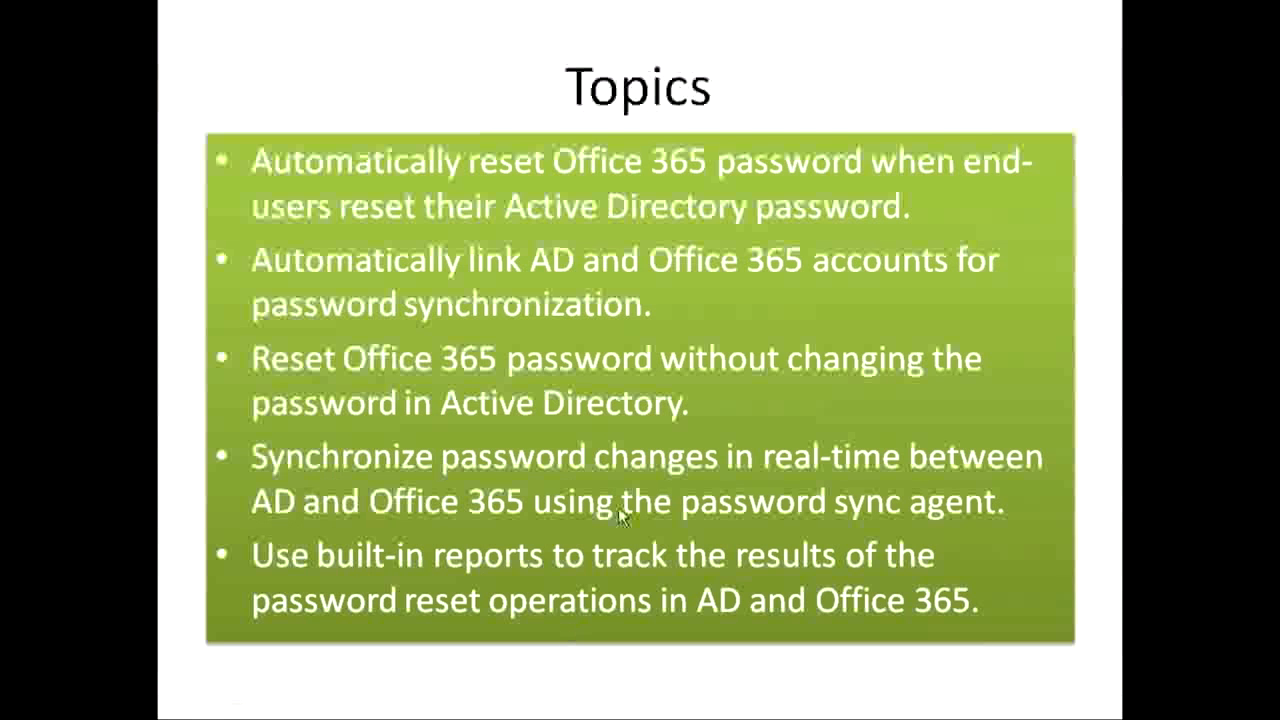